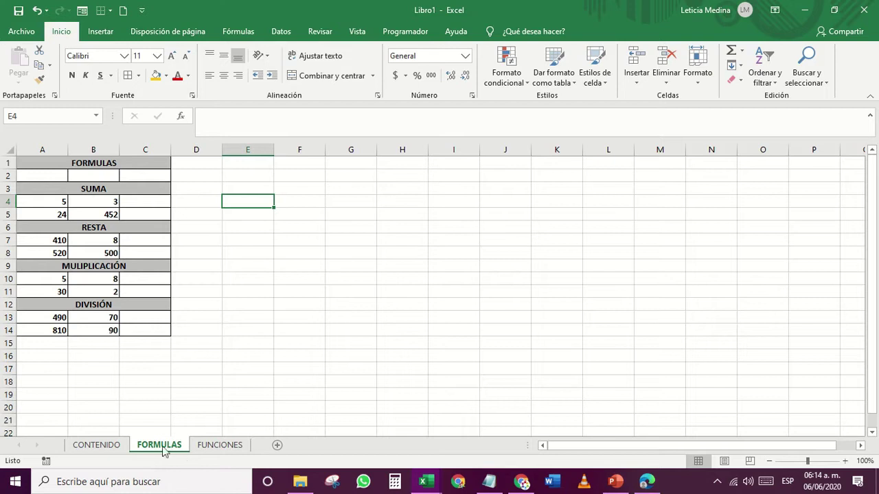
- Set the FORMULAS title on the FORMULAS sheet to size 16 and give its cell a gold fill
{"action": "left_click", "coordinate": [222, 444]}
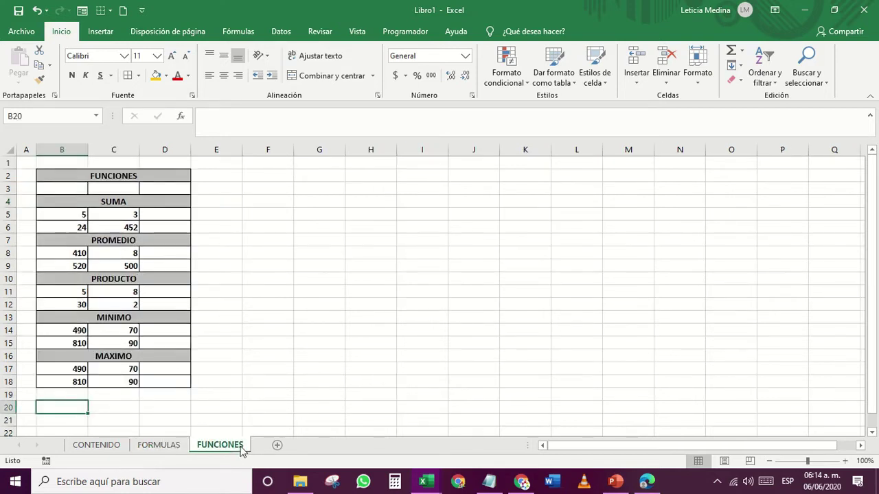
{"action": "left_click", "coordinate": [159, 446]}
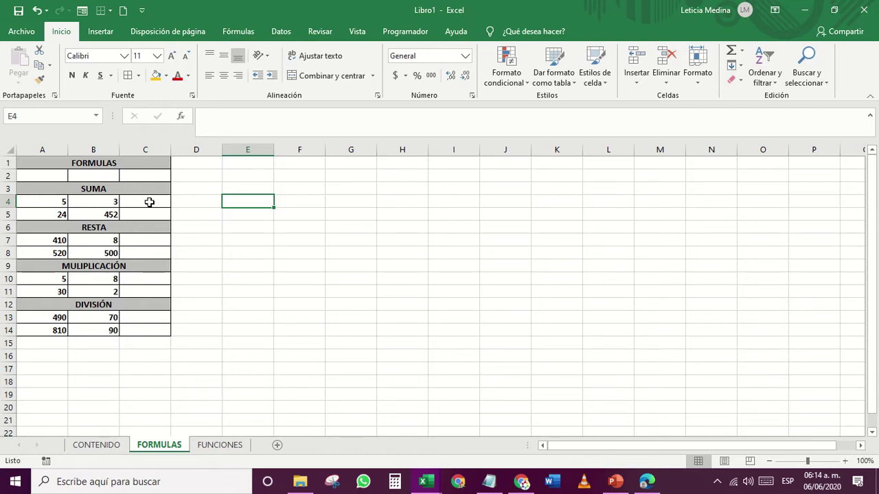
{"action": "left_click", "coordinate": [86, 161]}
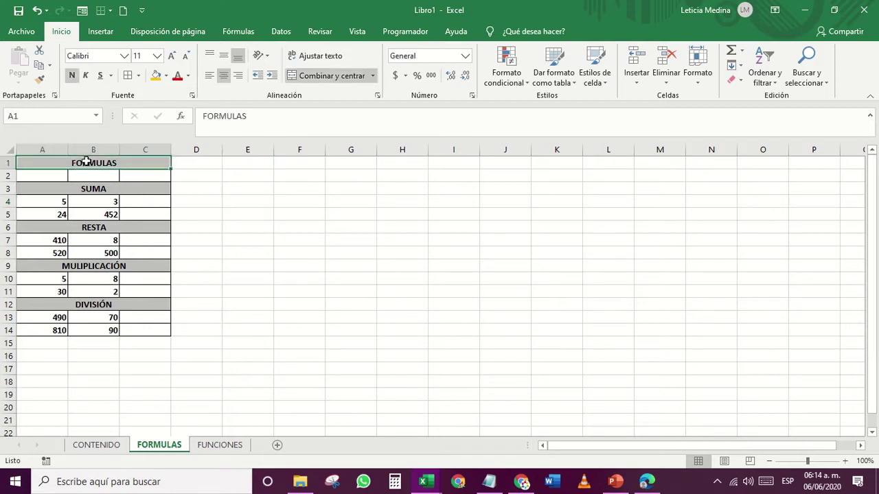
{"action": "left_click", "coordinate": [172, 55]}
{"action": "left_click", "coordinate": [171, 56]}
{"action": "left_click", "coordinate": [172, 56]}
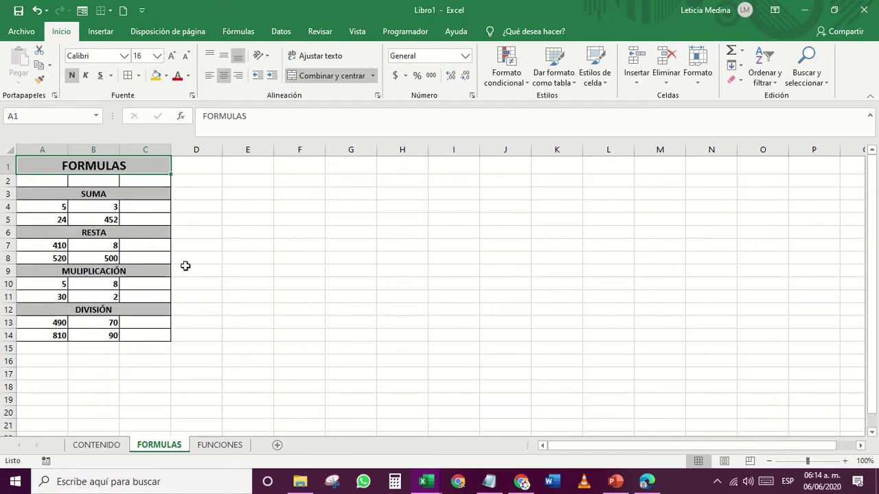
{"action": "left_click", "coordinate": [157, 77]}
{"action": "left_click", "coordinate": [198, 196]}
{"action": "left_click", "coordinate": [200, 207]}
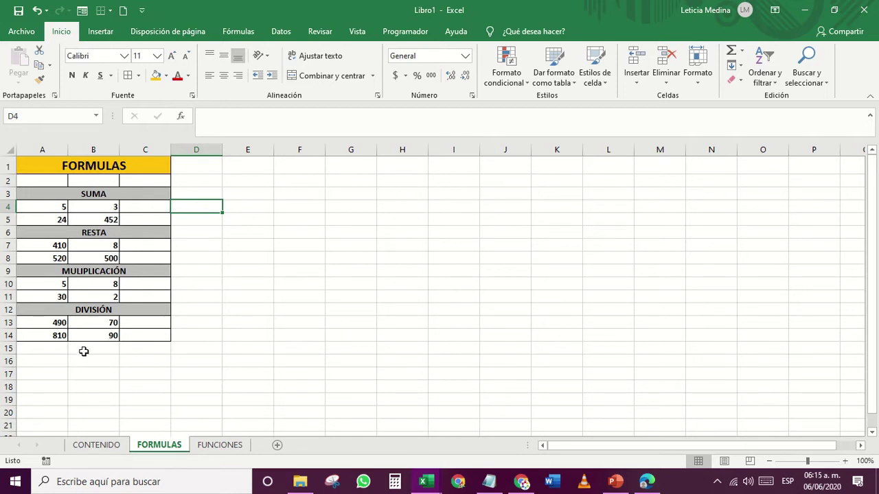
- Fill cells A15:C15 below the DIVISIÓN block with grey
{"action": "left_click", "coordinate": [62, 352]}
{"action": "left_click_drag", "start_coordinate": [59, 348], "coordinate": [141, 348]}
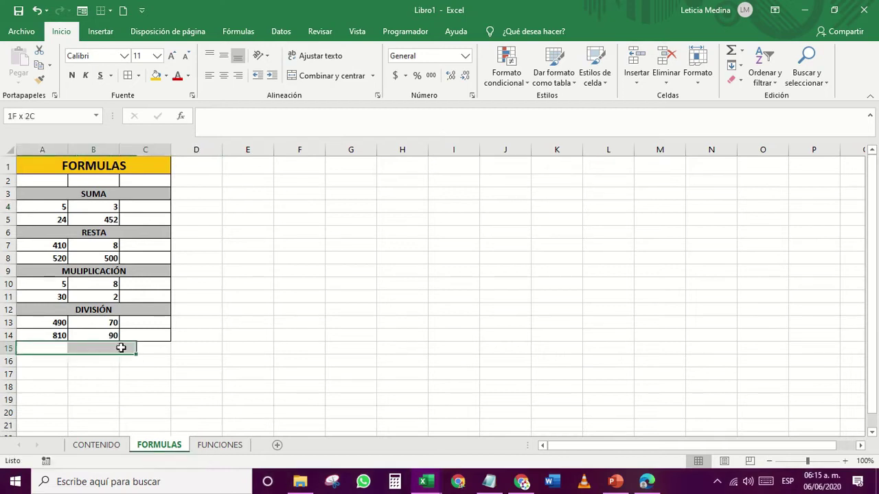
{"action": "left_click", "coordinate": [165, 76]}
{"action": "left_click", "coordinate": [156, 133]}
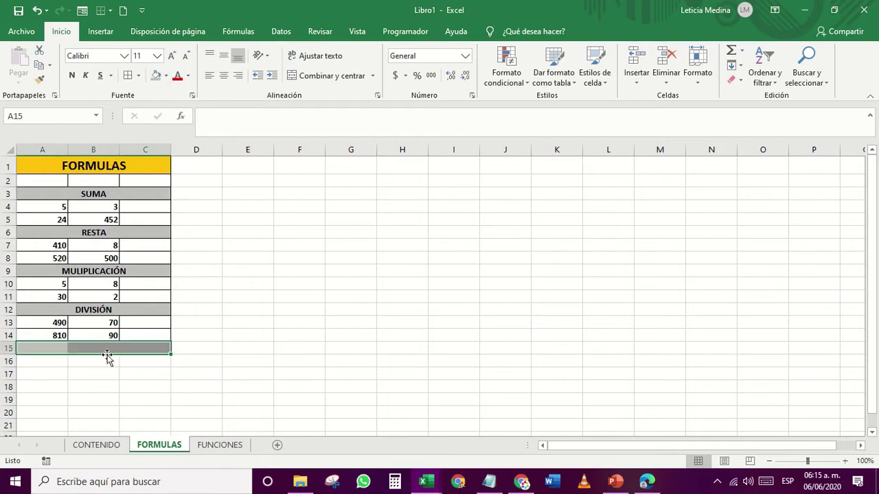
- Merge and centre cells A15:C15 and enter the heading PROMEDIO
{"action": "left_click", "coordinate": [87, 358]}
{"action": "left_click_drag", "start_coordinate": [60, 351], "coordinate": [141, 349]}
{"action": "left_click", "coordinate": [316, 77]}
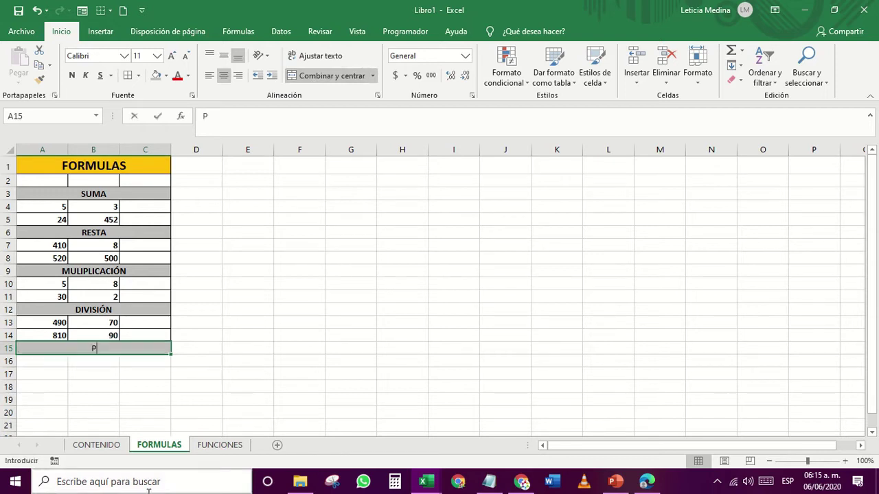
{"action": "type", "text": "PROMEDIO"}
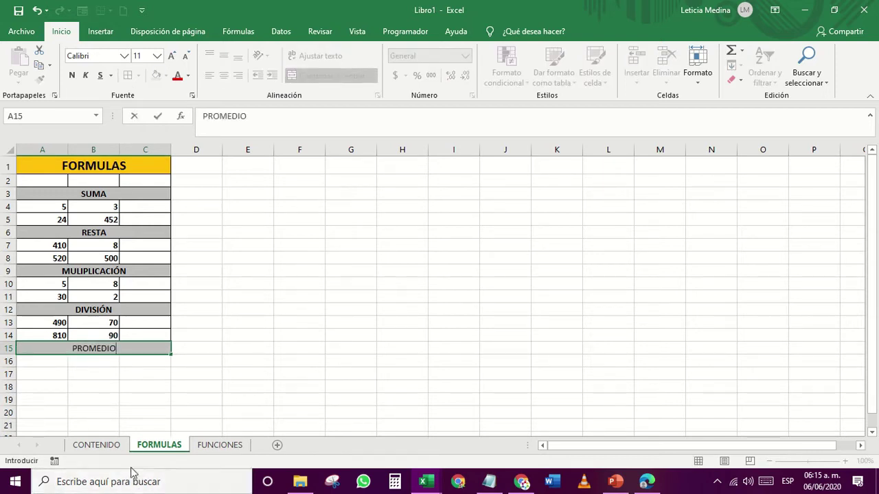
- Enter 7 and 9 in cells A16:B16, and 10 and 9 in cells A17:B17
{"action": "left_click", "coordinate": [40, 361]}
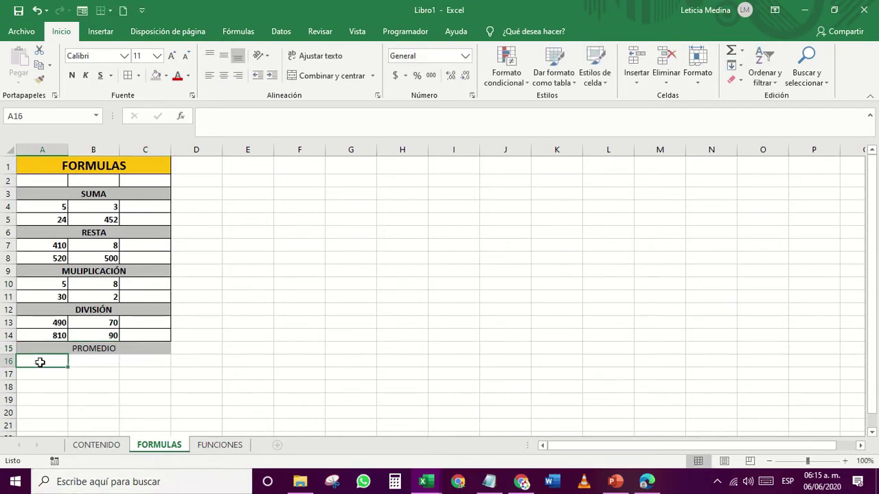
{"action": "type", "text": "7"}
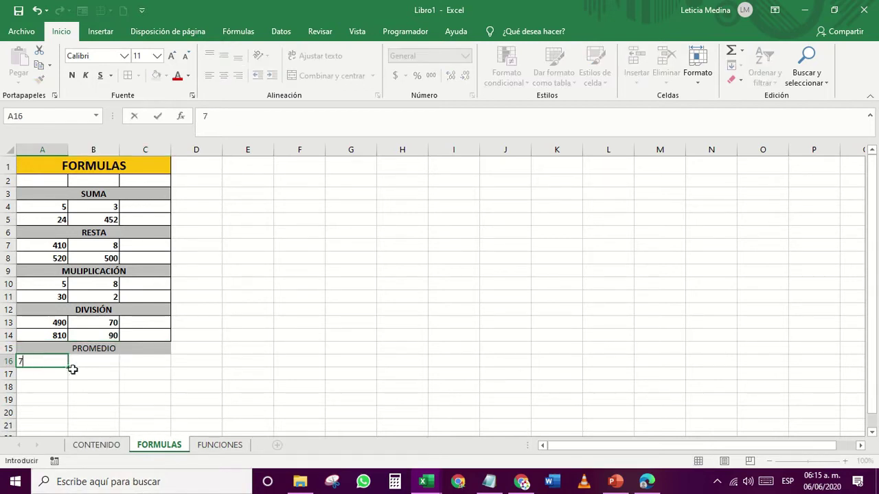
{"action": "left_click", "coordinate": [91, 360]}
{"action": "type", "text": "9"}
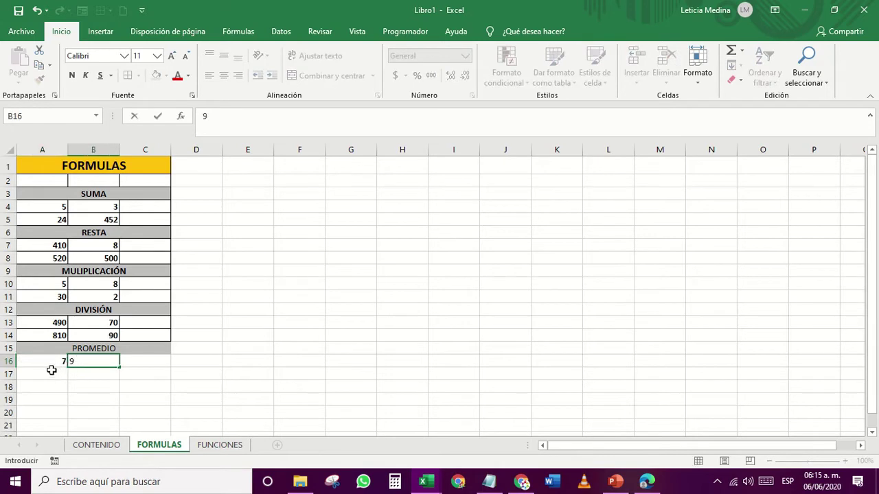
{"action": "left_click", "coordinate": [57, 375]}
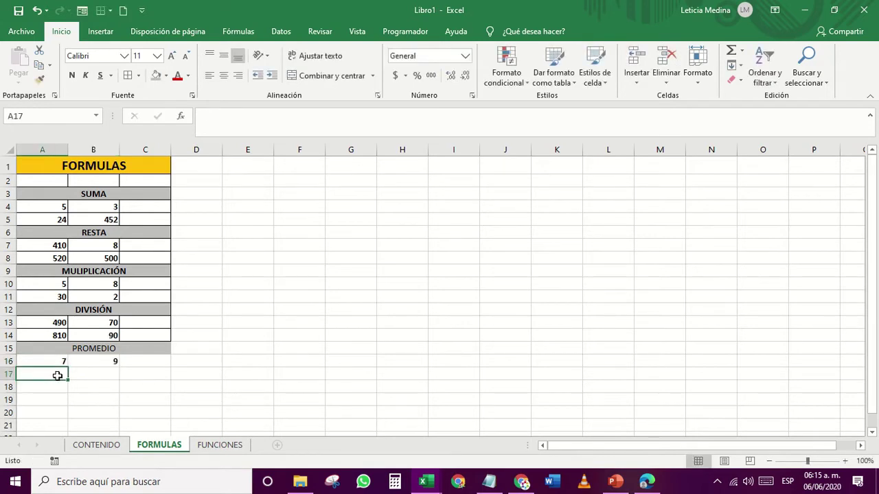
{"action": "type", "text": "10"}
{"action": "left_click", "coordinate": [86, 375]}
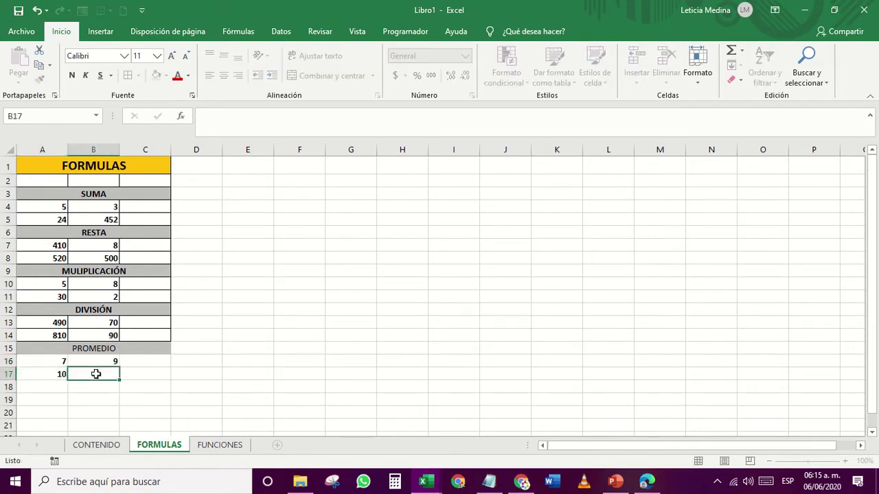
{"action": "type", "text": "9"}
{"action": "left_click", "coordinate": [143, 375]}
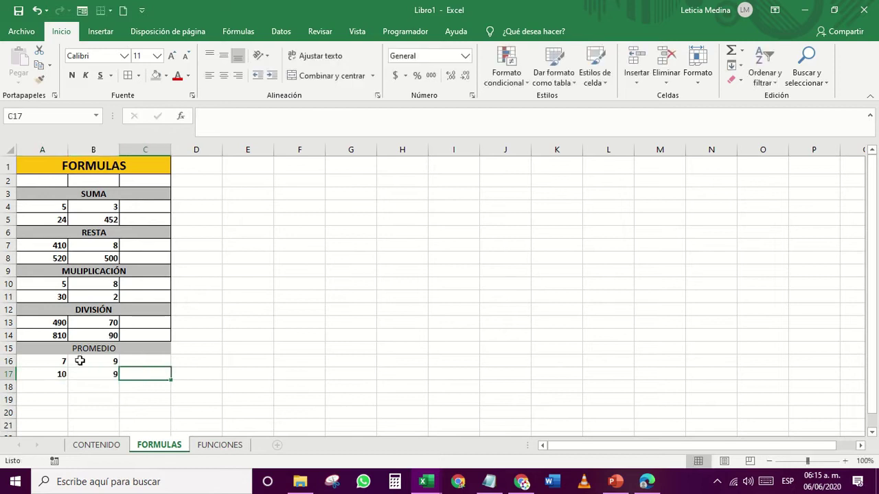
- Apply borders to all cells of the PROMEDIO block, A15:C17
{"action": "left_click", "coordinate": [137, 350]}
{"action": "left_click_drag", "start_coordinate": [137, 350], "coordinate": [142, 370]}
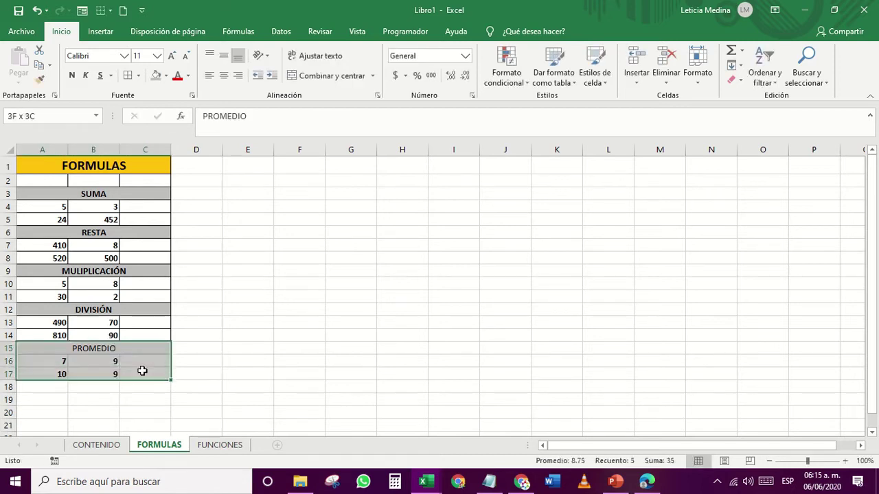
{"action": "left_click", "coordinate": [127, 76]}
{"action": "left_click", "coordinate": [132, 235]}
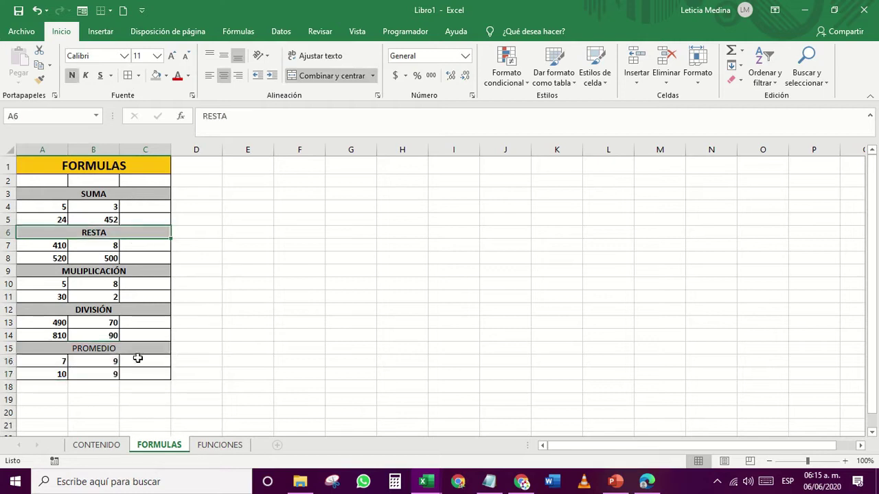
- Review the PROMEDIO and SUMA cells on the FORMULAS sheet and compare its layout with the FUNCIONES sheet
{"action": "left_click", "coordinate": [112, 363]}
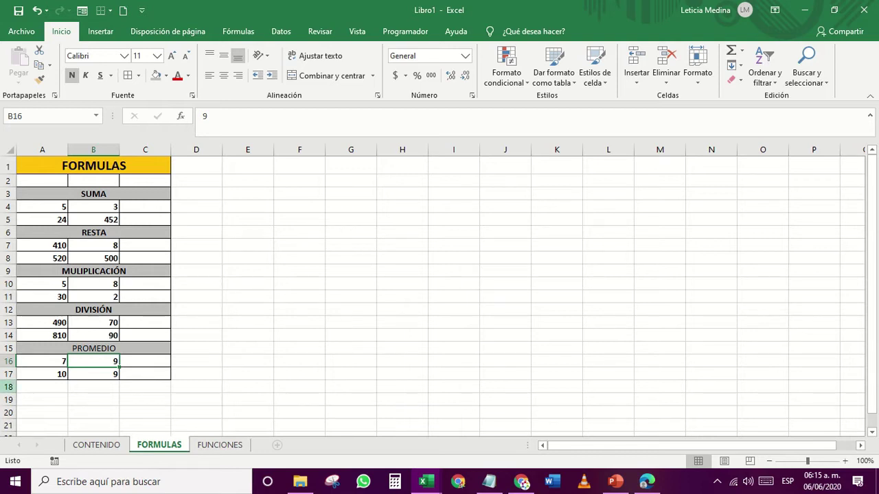
{"action": "left_click", "coordinate": [38, 361]}
{"action": "left_click", "coordinate": [85, 364]}
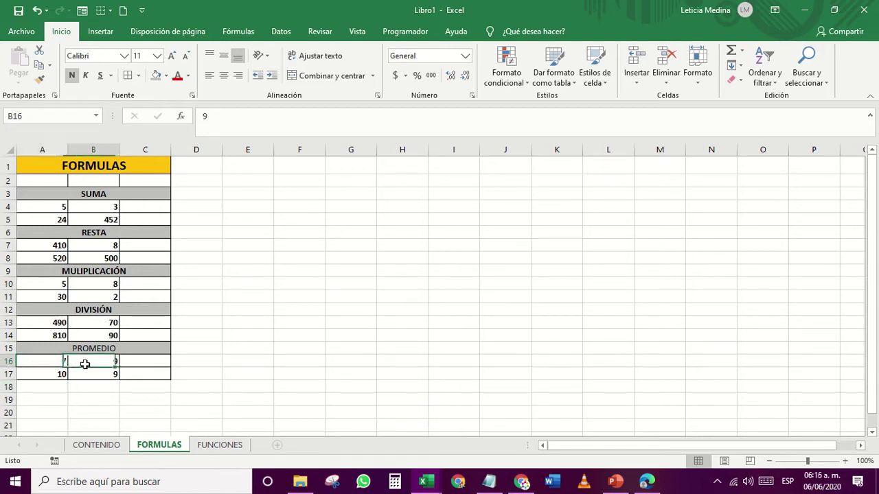
{"action": "left_click", "coordinate": [144, 367]}
{"action": "left_click", "coordinate": [152, 165]}
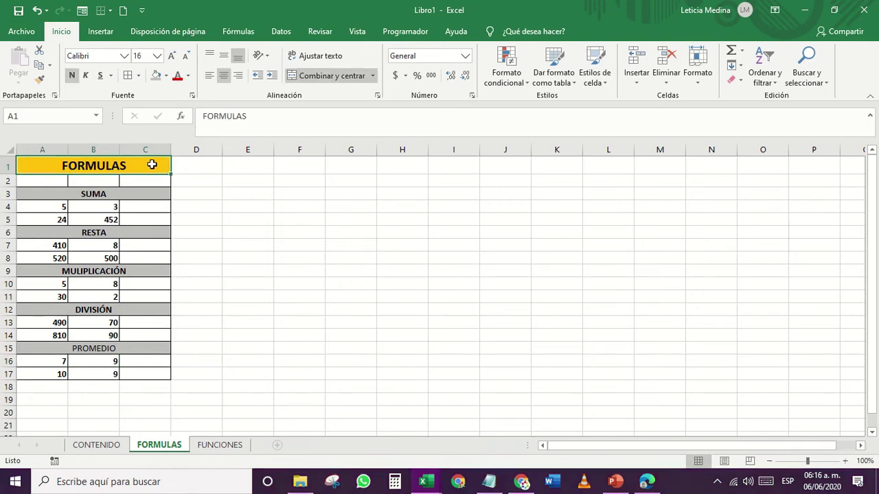
{"action": "left_click", "coordinate": [141, 207]}
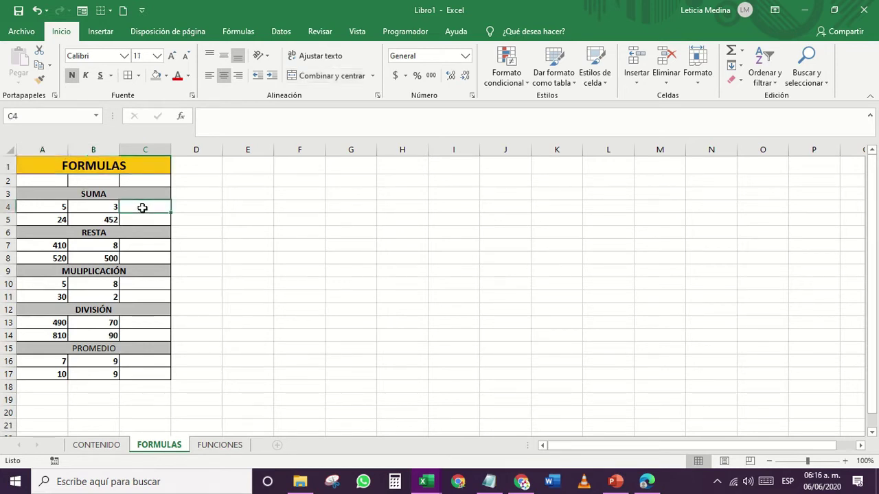
{"action": "left_click", "coordinate": [220, 446]}
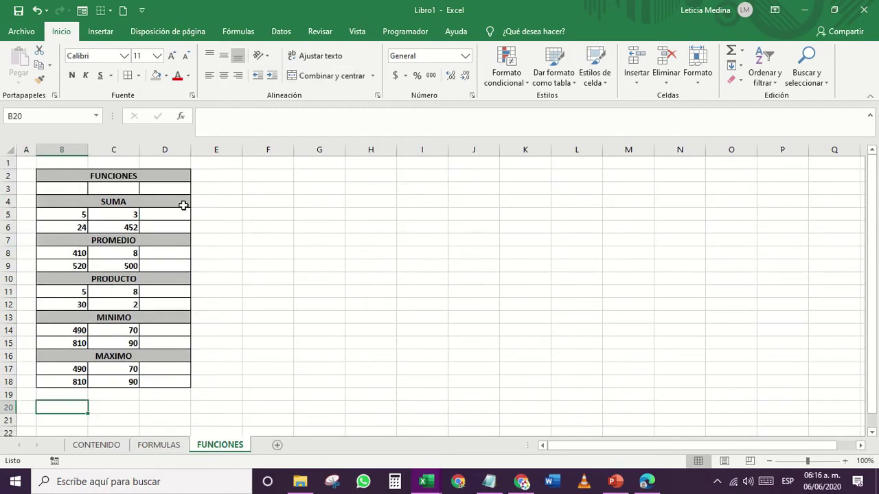
{"action": "left_click", "coordinate": [160, 218]}
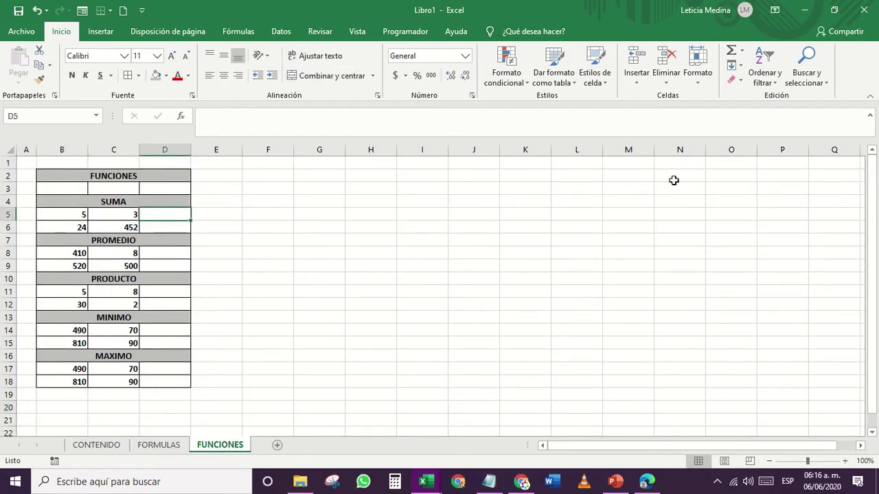
{"action": "left_click", "coordinate": [170, 449]}
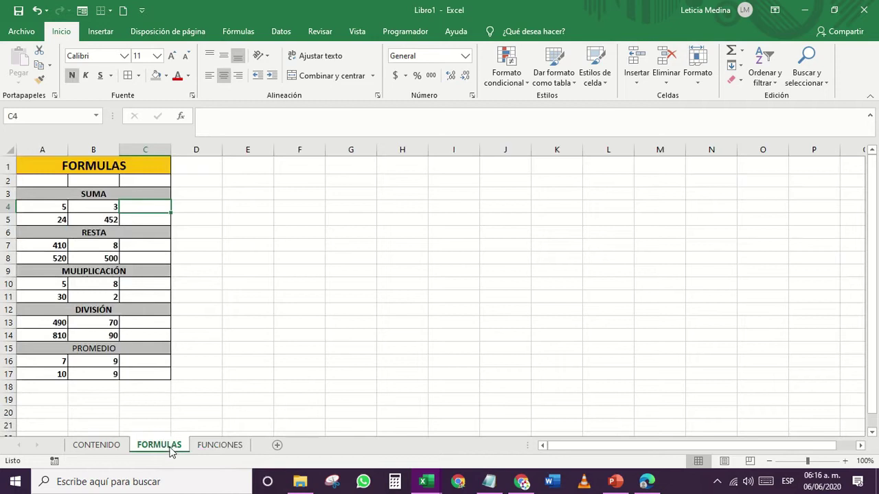
{"action": "left_click", "coordinate": [219, 449]}
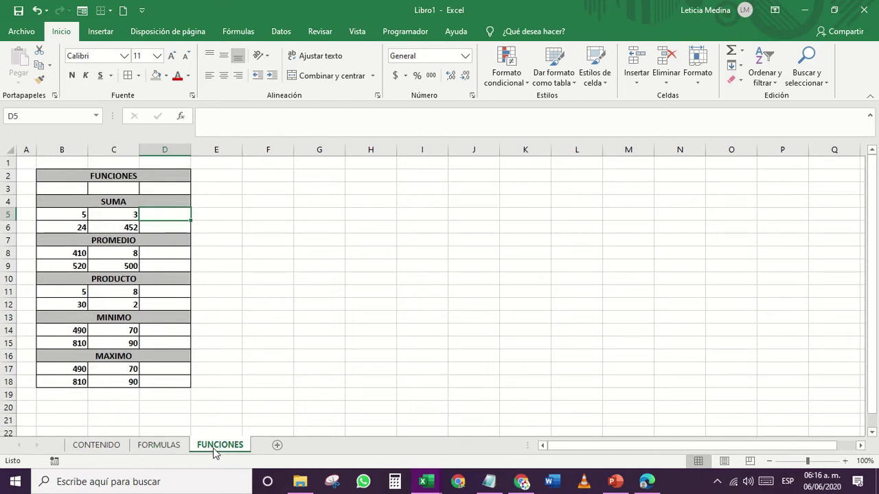
{"action": "left_click", "coordinate": [165, 450]}
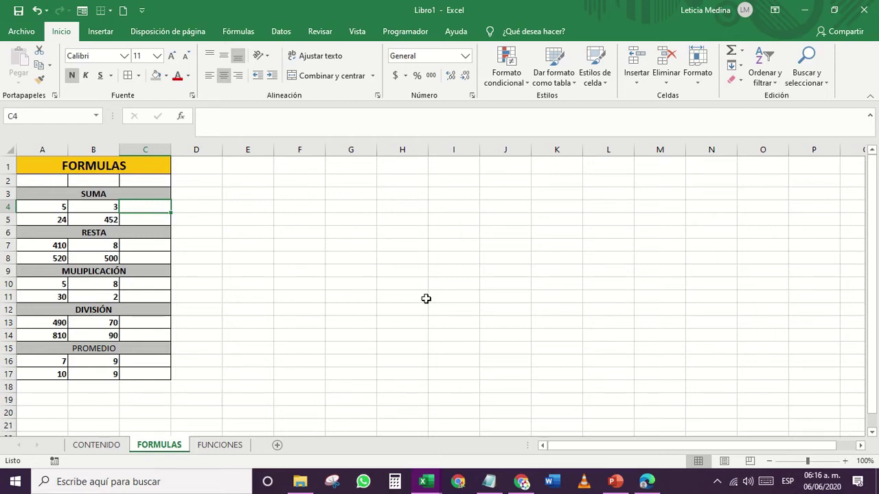
{"action": "left_click", "coordinate": [217, 234]}
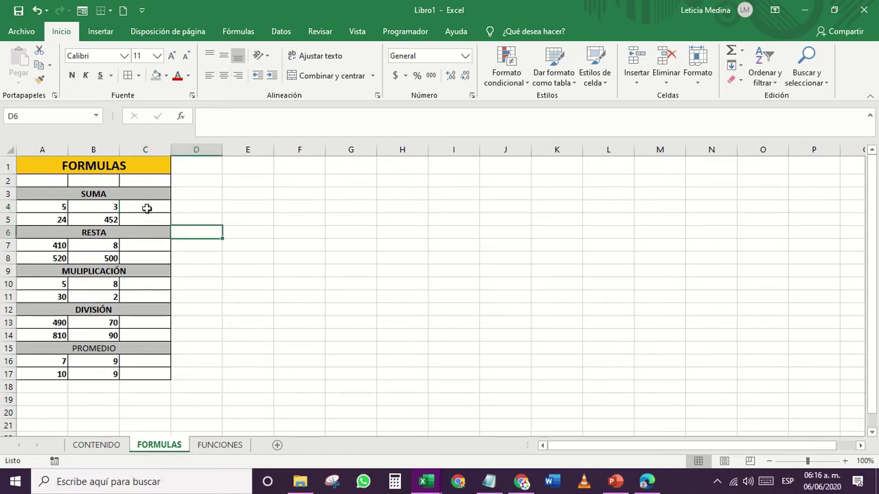
- Enter the formula =5+3 in cell C4 of the SUMA block
{"action": "left_click", "coordinate": [146, 209]}
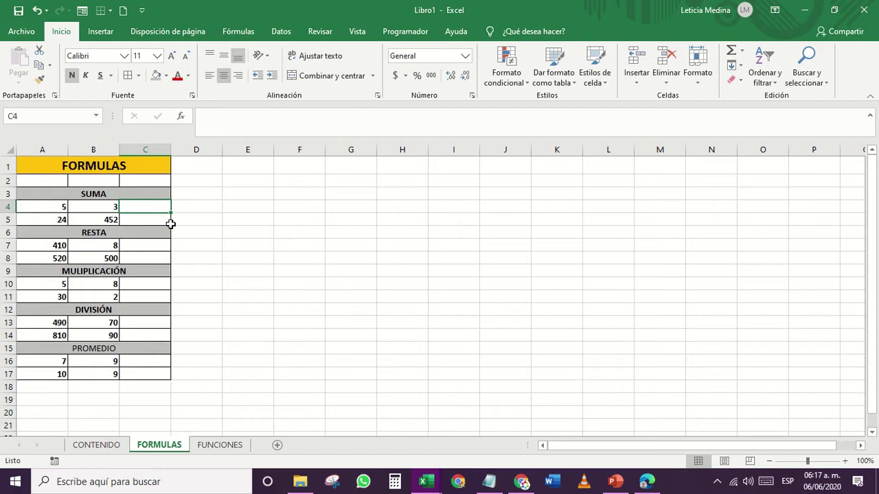
{"action": "type", "text": "="}
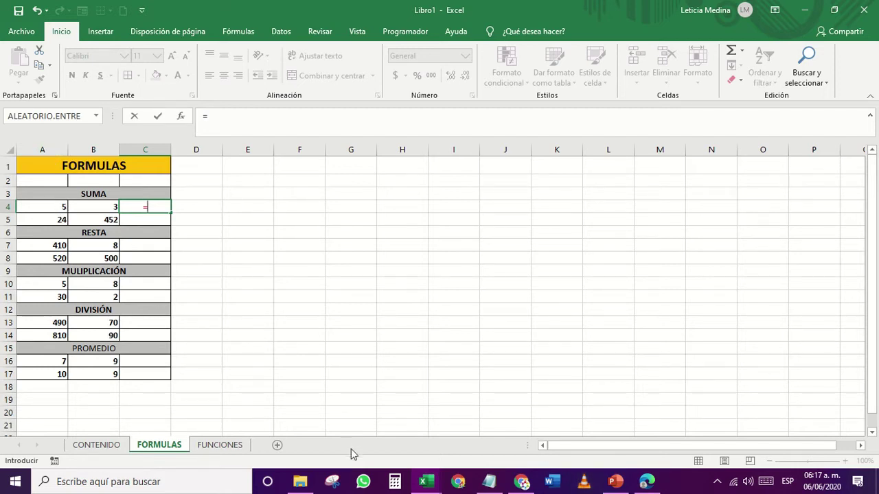
{"action": "type", "text": "5+3"}
{"action": "key", "text": "Return"}
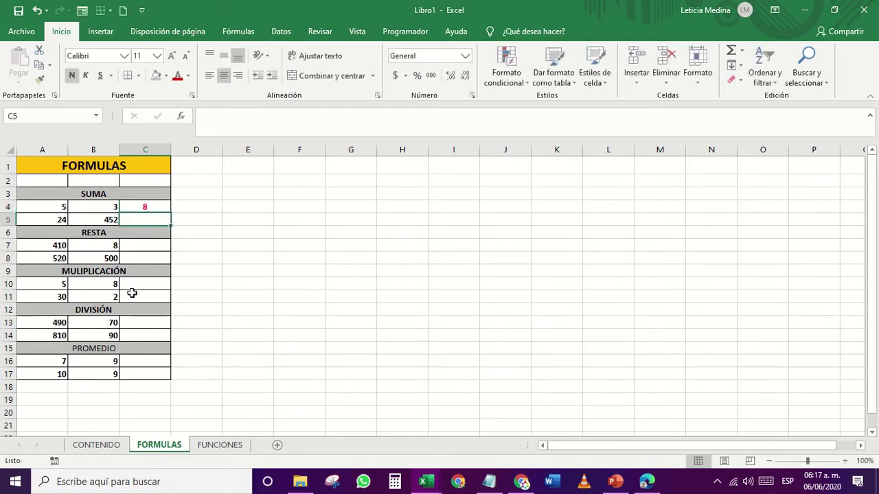
- Increase the font size of column C to 14
{"action": "left_click", "coordinate": [151, 150]}
{"action": "left_click", "coordinate": [172, 57]}
{"action": "left_click", "coordinate": [171, 57]}
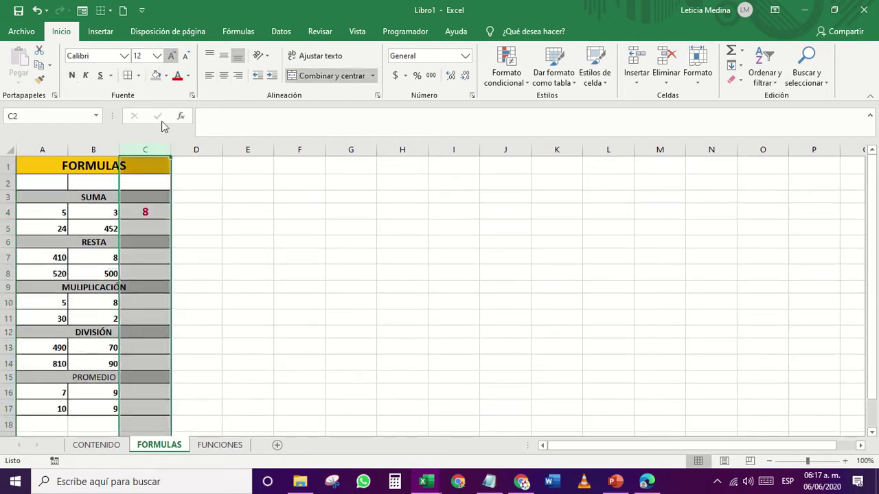
{"action": "left_click", "coordinate": [140, 213]}
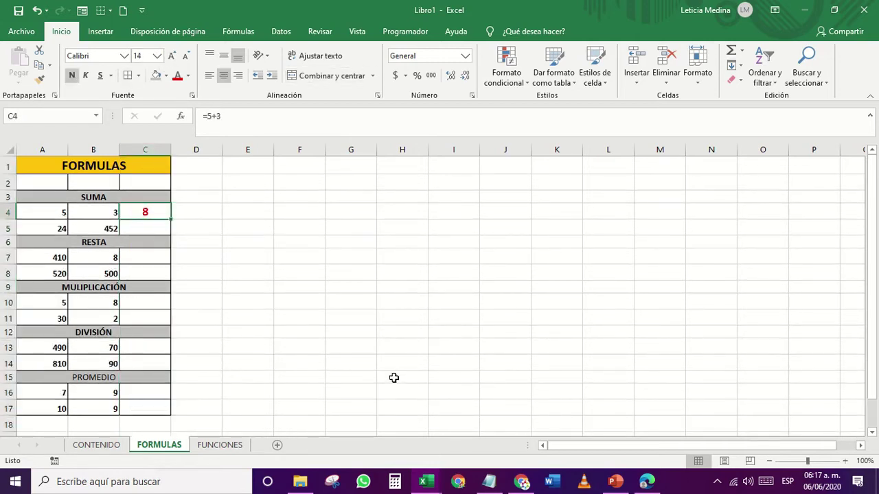
{"action": "left_click", "coordinate": [152, 226]}
{"action": "left_click", "coordinate": [168, 213]}
- Change the font colour of the SUMA values in cells A4:B4 to a dark blue
{"action": "left_click_drag", "start_coordinate": [49, 210], "coordinate": [103, 212]}
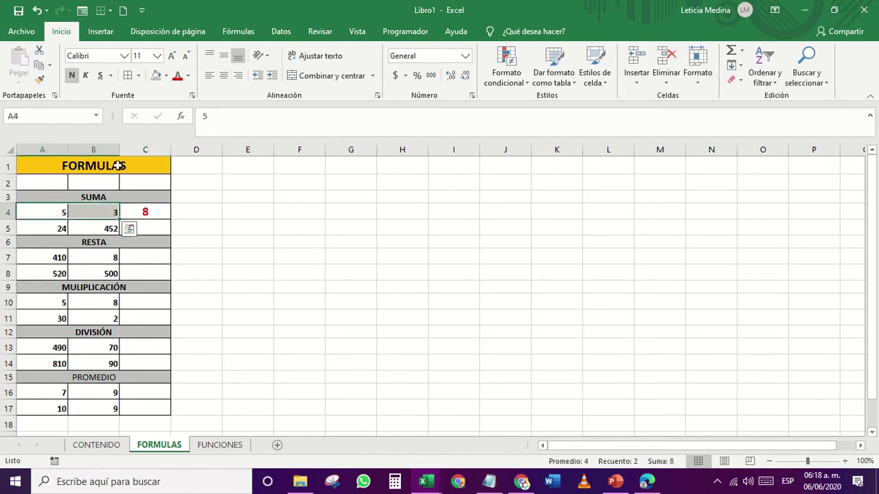
{"action": "left_click", "coordinate": [190, 77]}
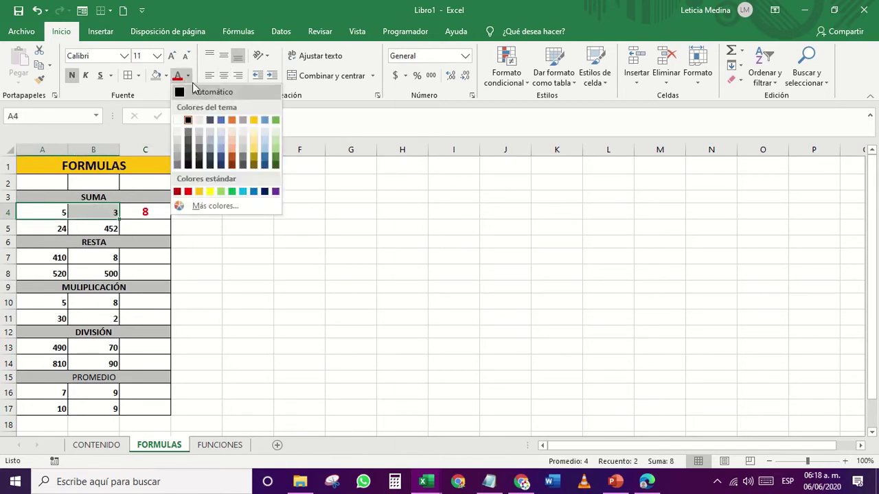
{"action": "left_click", "coordinate": [265, 156]}
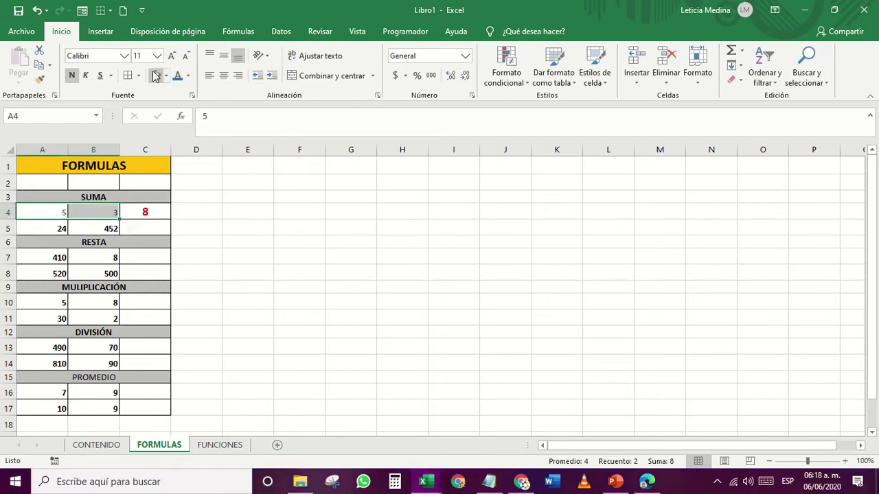
- Set the font of the SUMA values in cells A4:B4 to Arial Black
{"action": "left_click", "coordinate": [72, 75]}
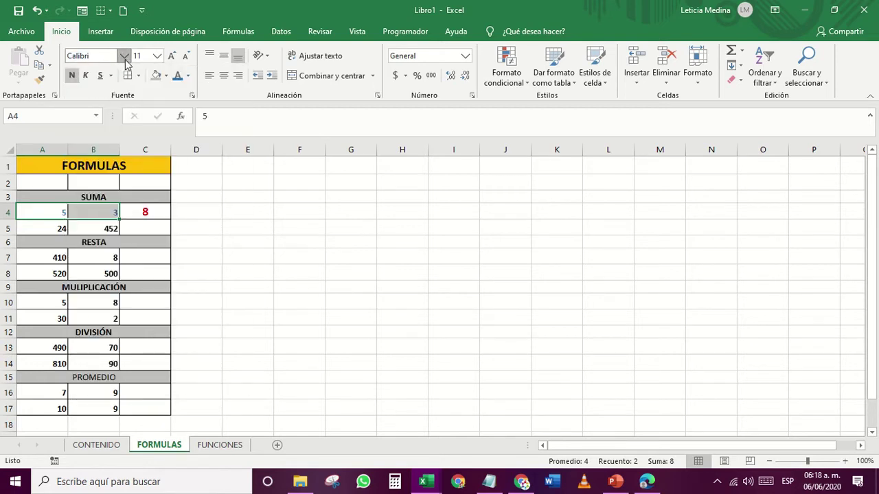
{"action": "left_click", "coordinate": [125, 60]}
{"action": "left_click", "coordinate": [82, 190]}
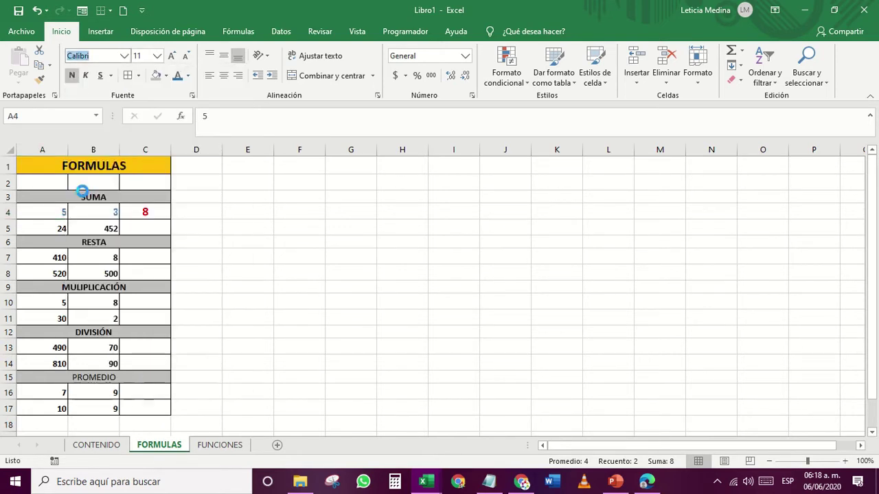
{"action": "left_click", "coordinate": [125, 56]}
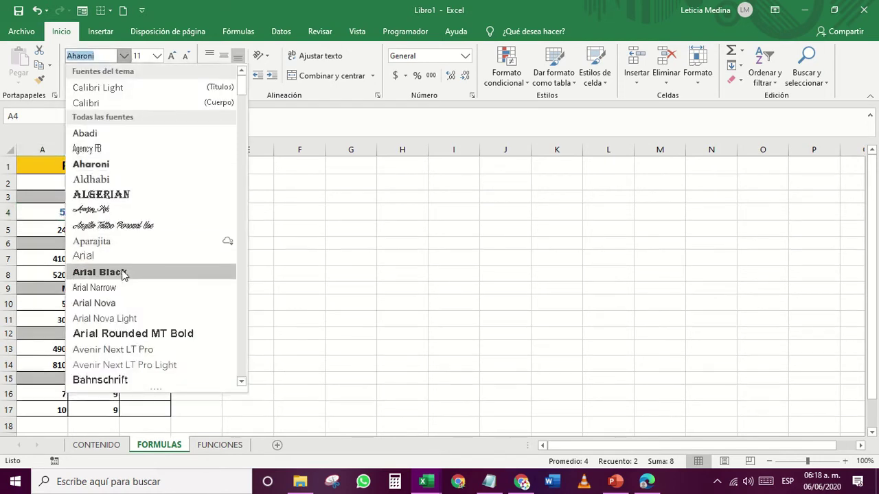
{"action": "left_click", "coordinate": [124, 273]}
{"action": "left_click", "coordinate": [248, 257]}
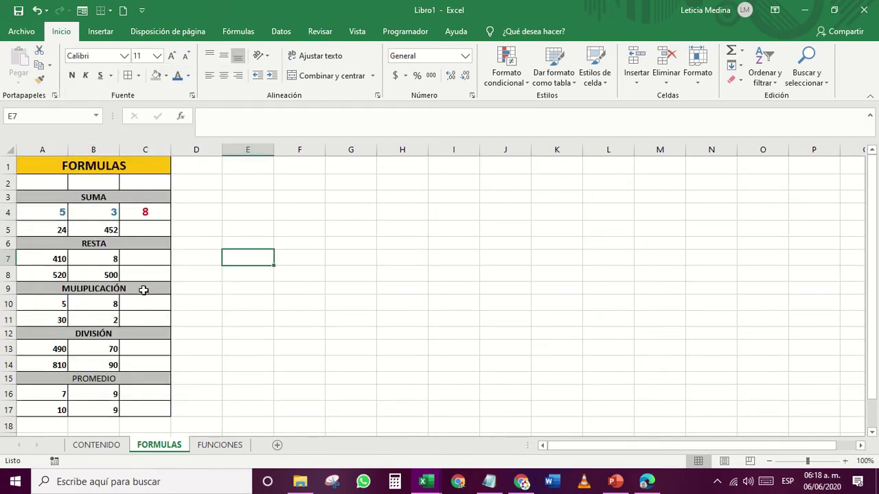
- Test the fixed-number formula in C4 by changing A4 to 9, and restore A4 to 5
{"action": "left_click", "coordinate": [59, 214]}
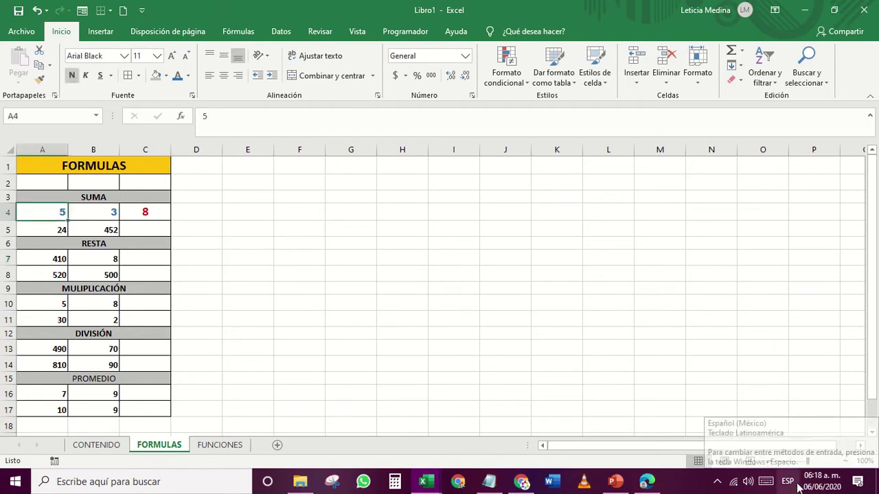
{"action": "type", "text": "9"}
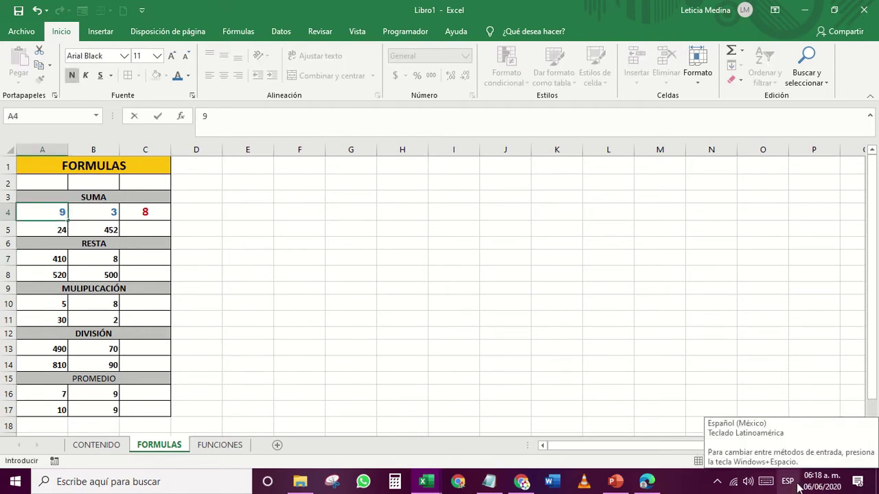
{"action": "key", "text": "Return"}
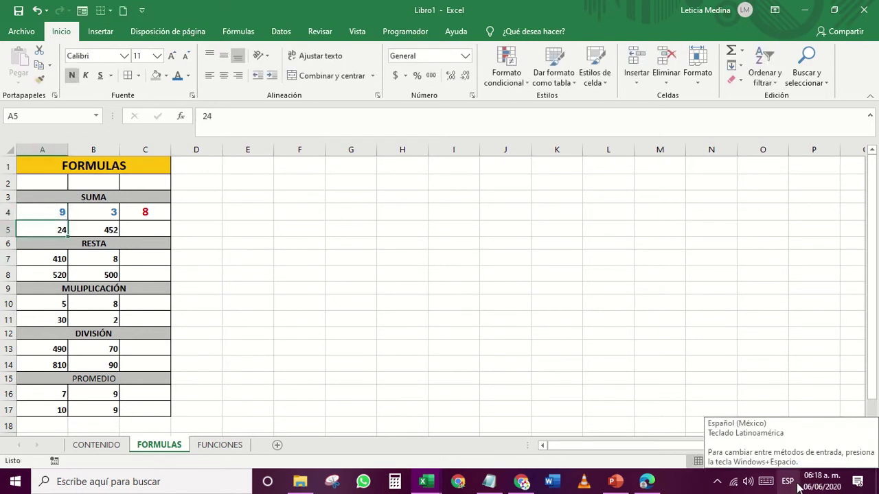
{"action": "left_click", "coordinate": [154, 212]}
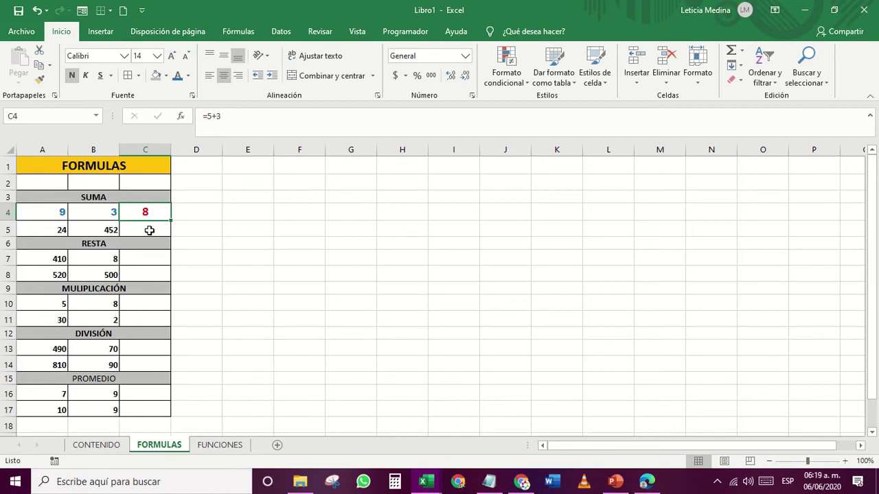
{"action": "left_click", "coordinate": [57, 213]}
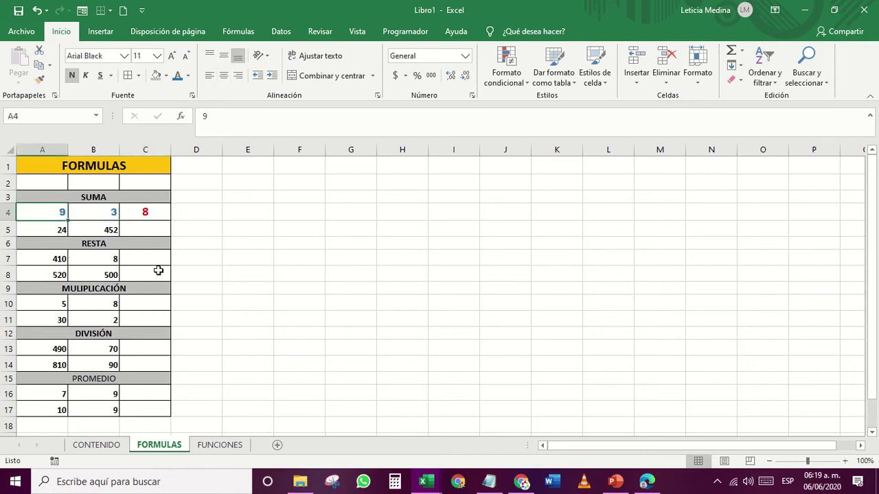
{"action": "type", "text": "5"}
{"action": "key", "text": "Return"}
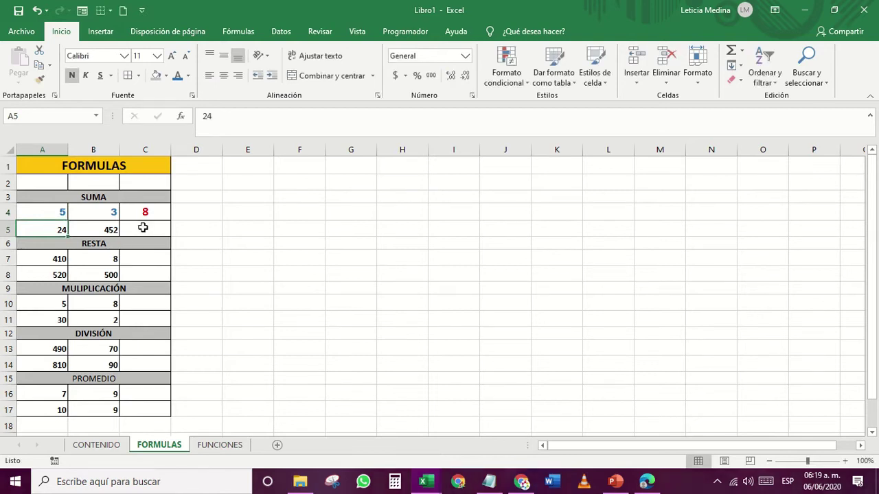
- Label the two SUMA rows ABSOLUTA in cell D4 and RELATIVA in cell D5
{"action": "left_click", "coordinate": [196, 212]}
{"action": "type", "text": "A"}
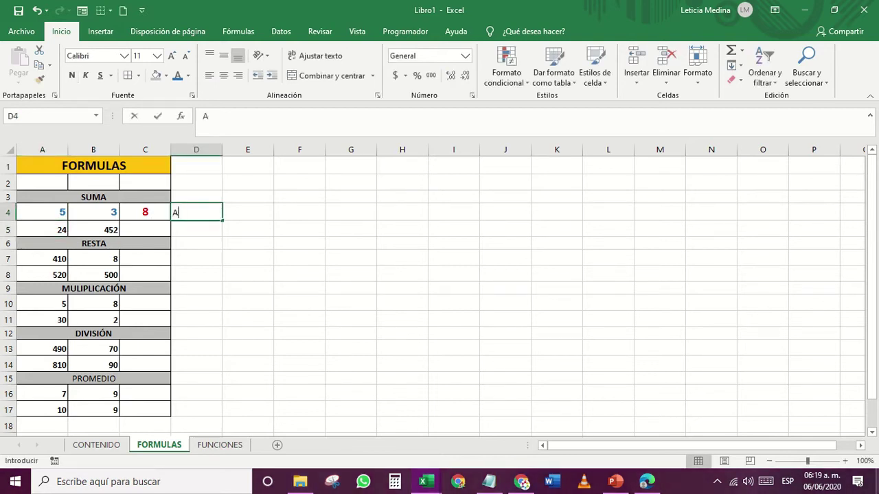
{"action": "type", "text": "BSOLUTA"}
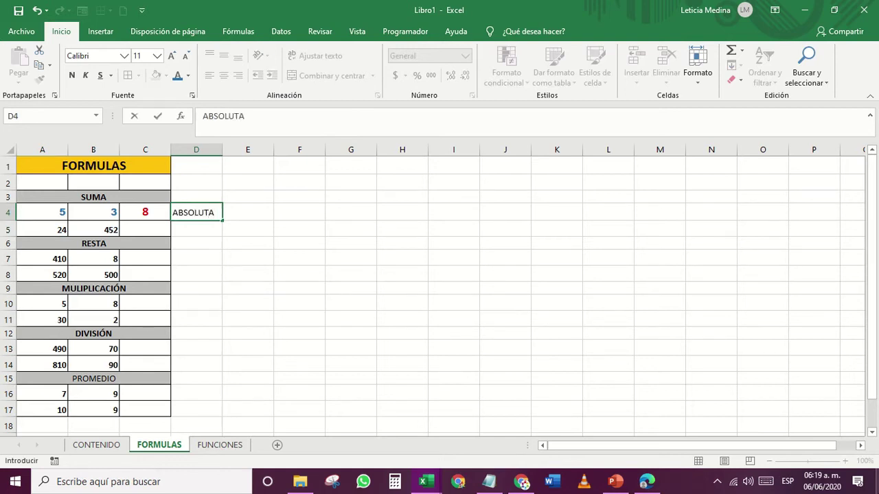
{"action": "key", "text": "Return"}
{"action": "type", "text": "R"}
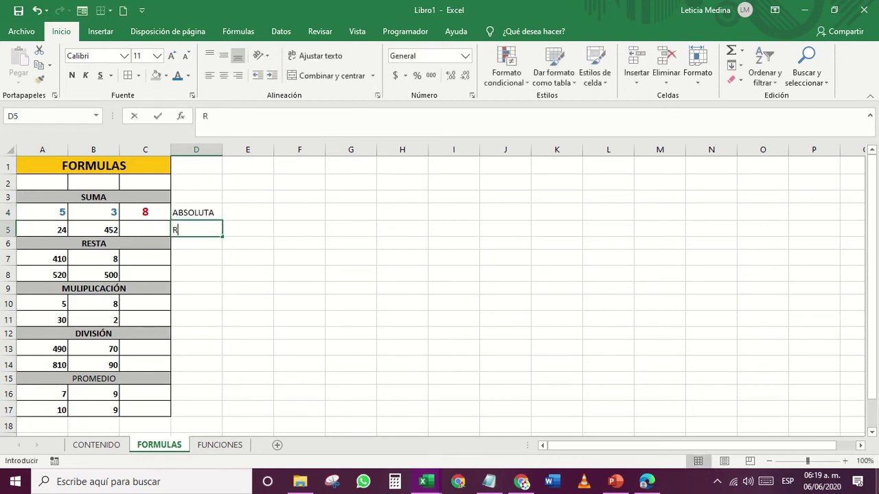
{"action": "type", "text": "ELATIVA"}
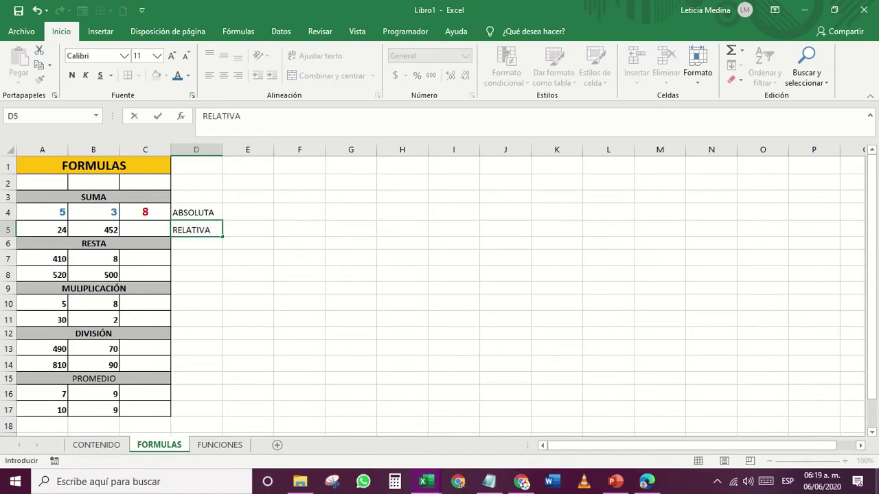
- Enter the cell-reference formula =A5+B5 in cell C5 of the SUMA block
{"action": "left_click", "coordinate": [139, 222]}
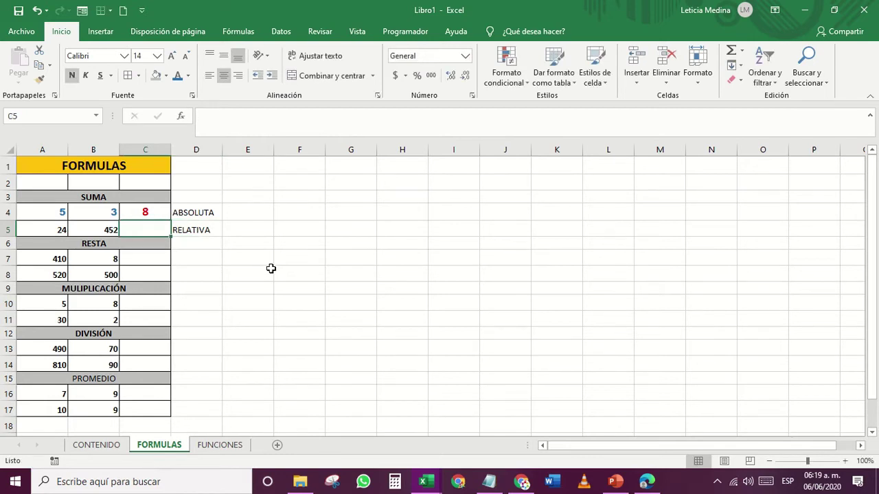
{"action": "type", "text": "="}
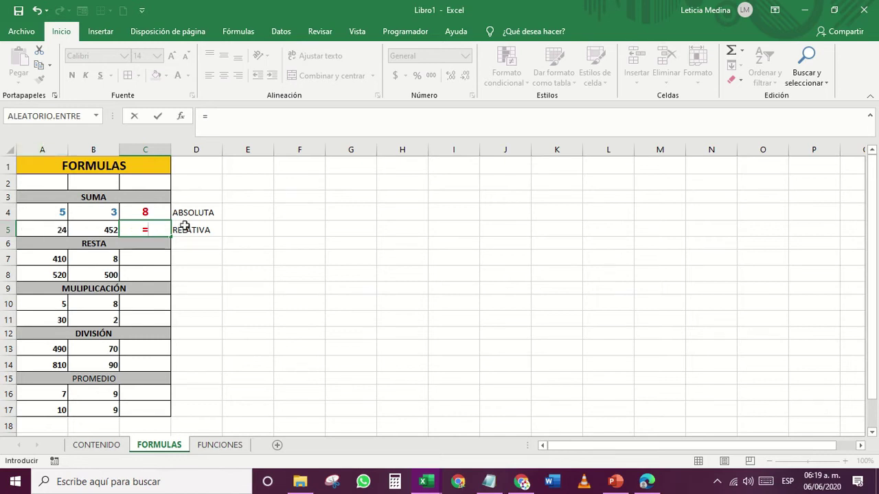
{"action": "type", "text": "A5"}
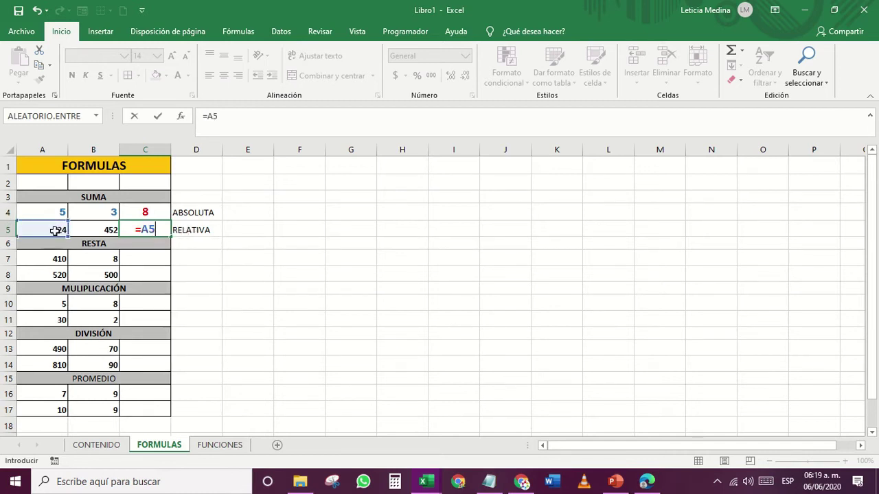
{"action": "type", "text": "+"}
{"action": "left_click", "coordinate": [101, 230]}
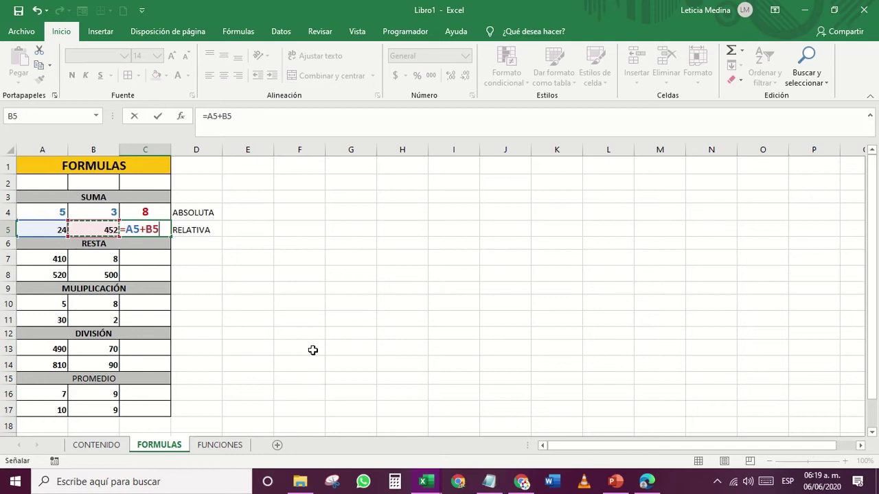
{"action": "key", "text": "Return"}
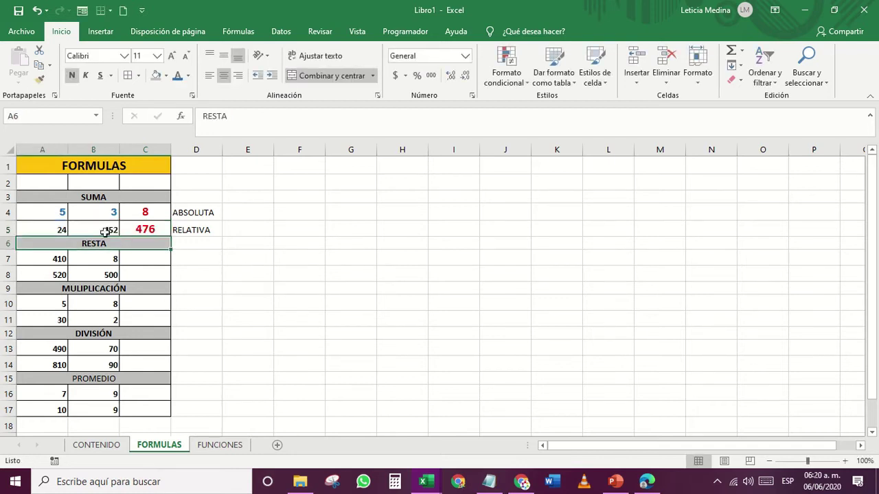
- Change A5 to 5 and B5 to 3, and check the relative formula in C5
{"action": "left_click", "coordinate": [140, 228]}
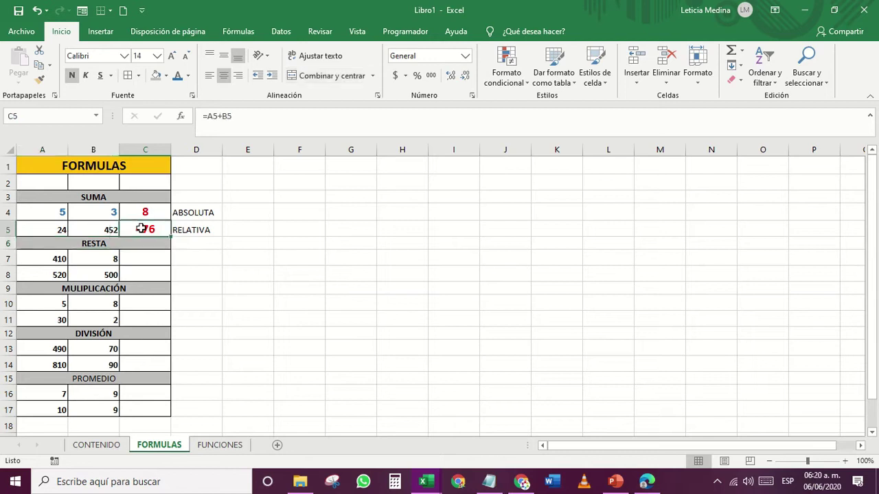
{"action": "left_click", "coordinate": [97, 227]}
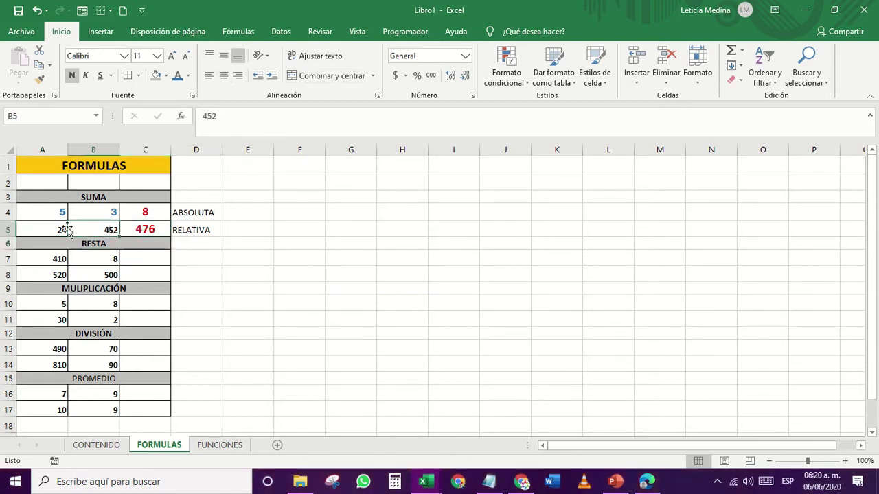
{"action": "left_click", "coordinate": [62, 228]}
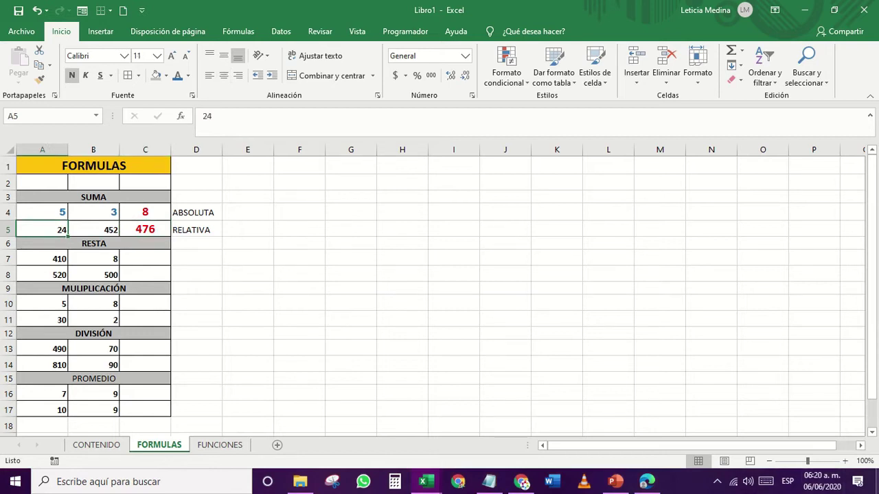
{"action": "type", "text": "5"}
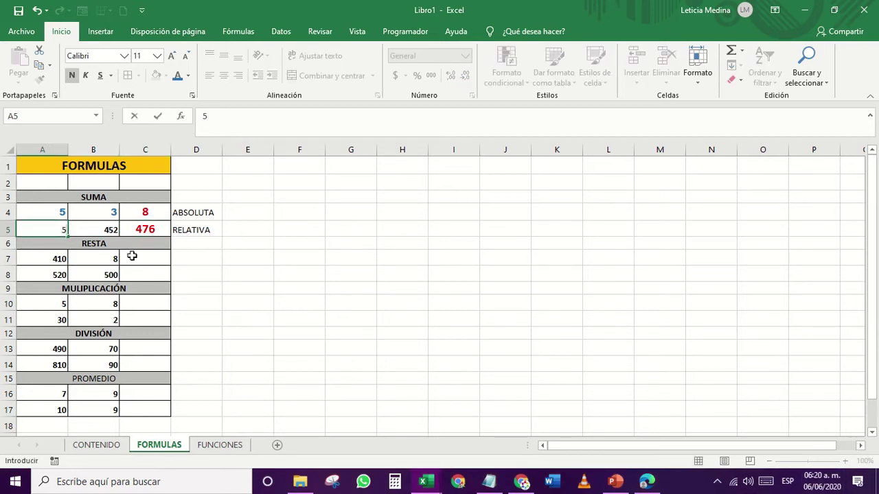
{"action": "left_click", "coordinate": [110, 230]}
{"action": "type", "text": "3"}
{"action": "key", "text": "Return"}
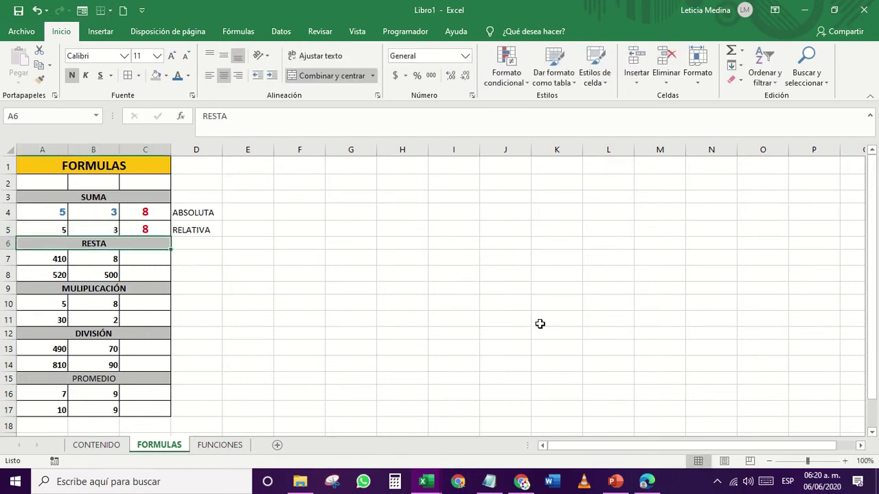
{"action": "left_click", "coordinate": [160, 230]}
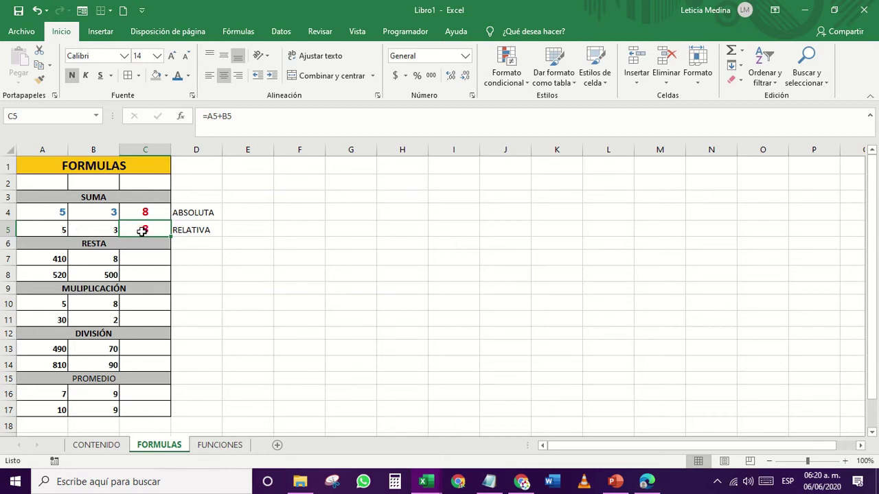
- Enter the formula =A7+B7 in cell C7 of the RESTA block
{"action": "left_click", "coordinate": [142, 259]}
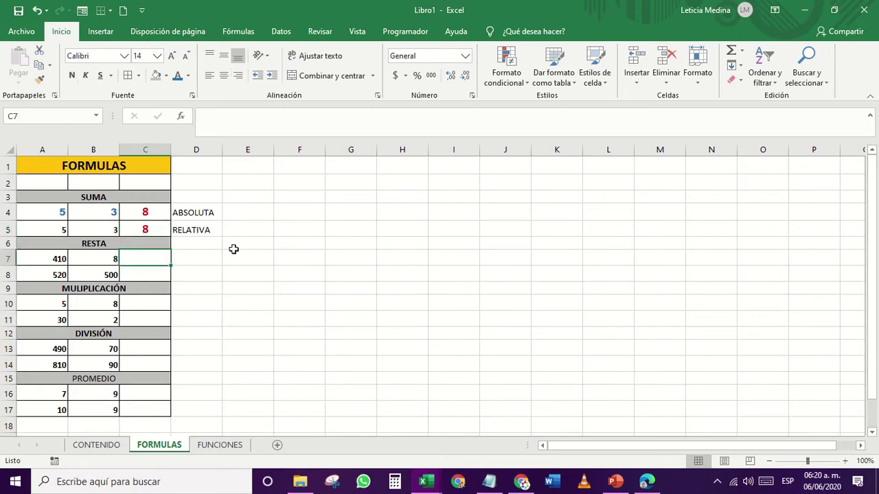
{"action": "type", "text": "="}
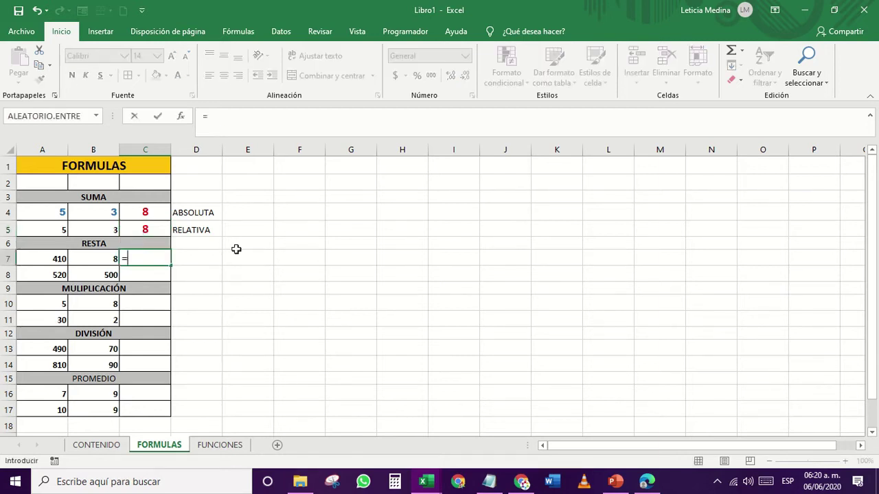
{"action": "left_click", "coordinate": [40, 257]}
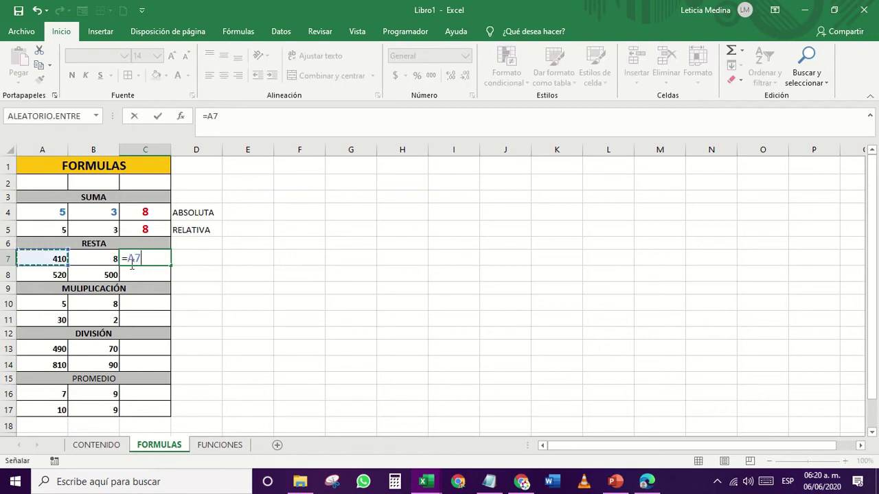
{"action": "type", "text": "+"}
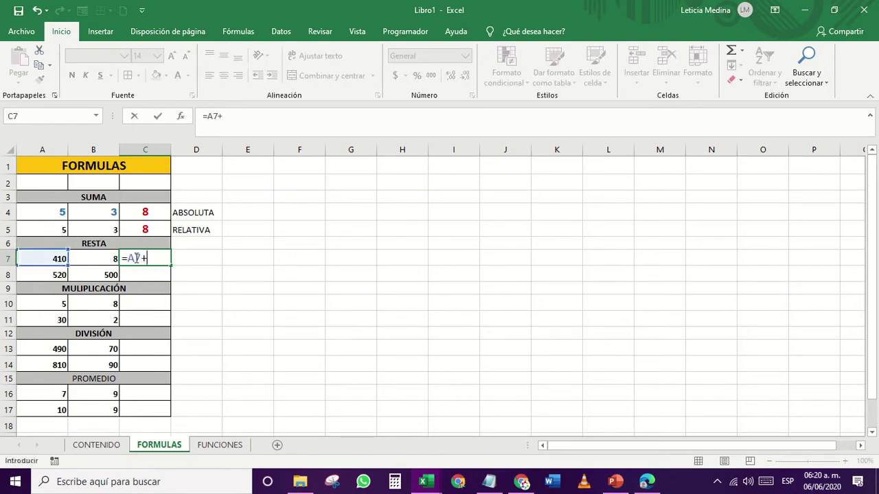
{"action": "left_click", "coordinate": [112, 261]}
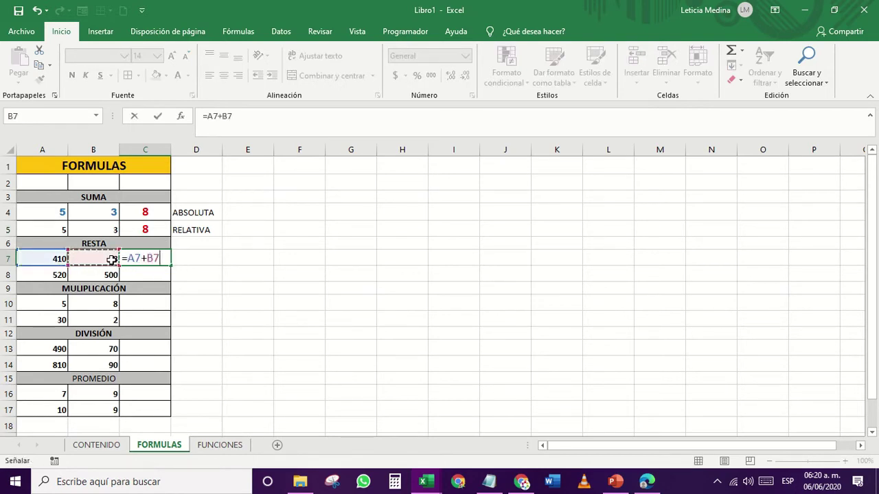
{"action": "key", "text": "Return"}
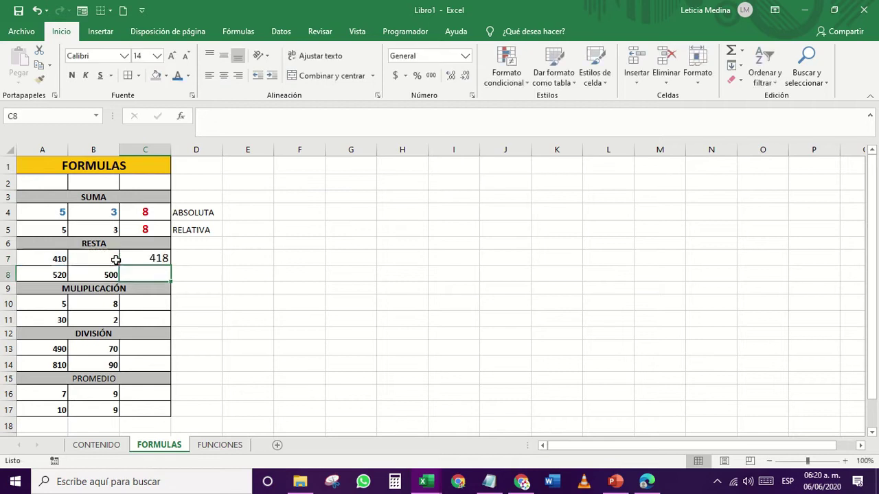
- Copy the formula in C7 down to C8 with the fill handle
{"action": "left_click", "coordinate": [157, 259]}
{"action": "left_click", "coordinate": [149, 275]}
{"action": "left_click", "coordinate": [153, 256]}
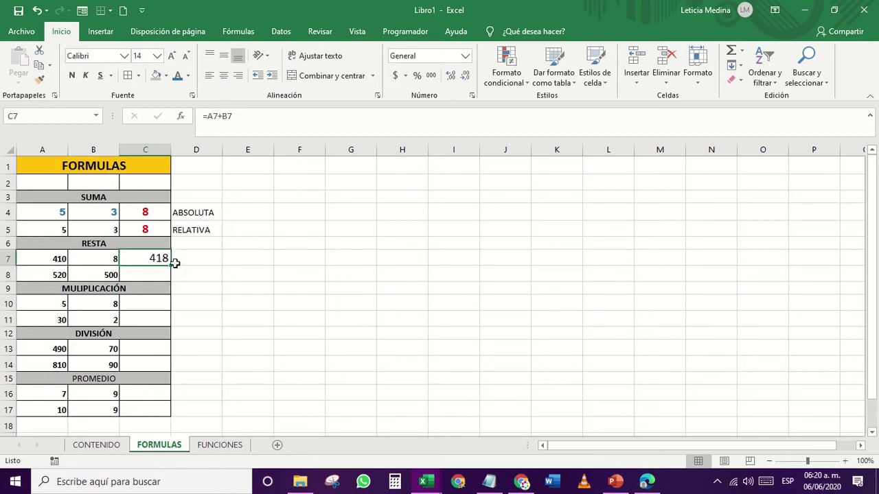
{"action": "left_click", "coordinate": [437, 231]}
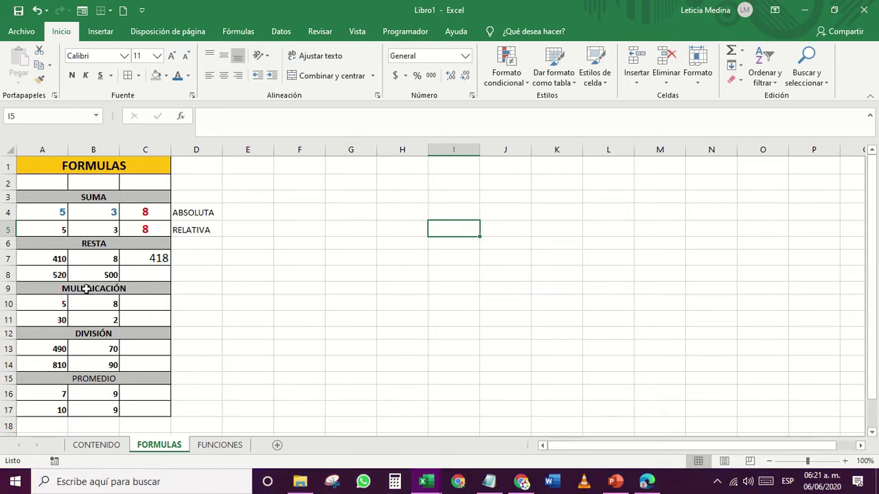
{"action": "left_click", "coordinate": [143, 258]}
{"action": "left_click", "coordinate": [453, 230]}
{"action": "left_click", "coordinate": [138, 255]}
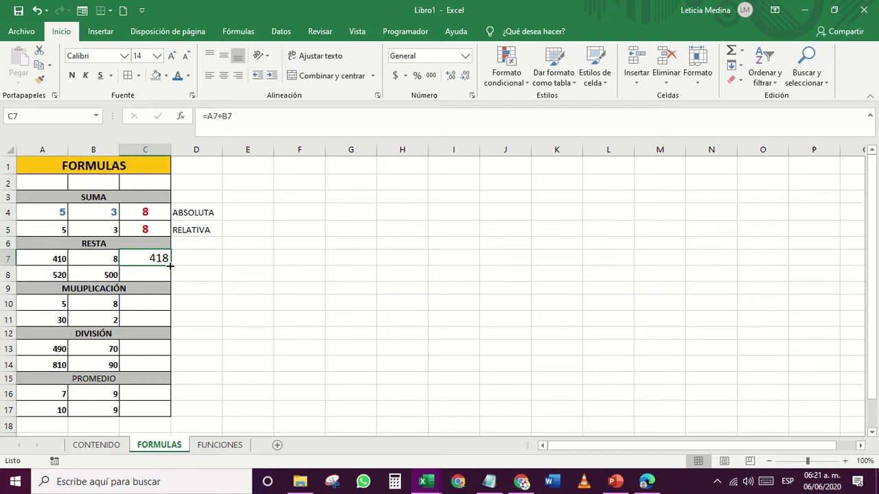
{"action": "left_click_drag", "start_coordinate": [172, 265], "coordinate": [173, 280]}
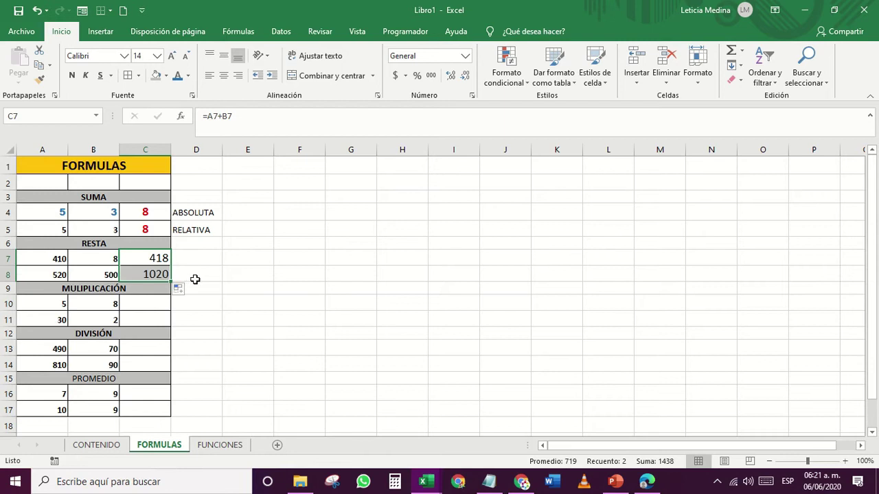
- Compare the formulas in C7 and C8 of the RESTA block to see how the copied references adapt
{"action": "left_click", "coordinate": [149, 275]}
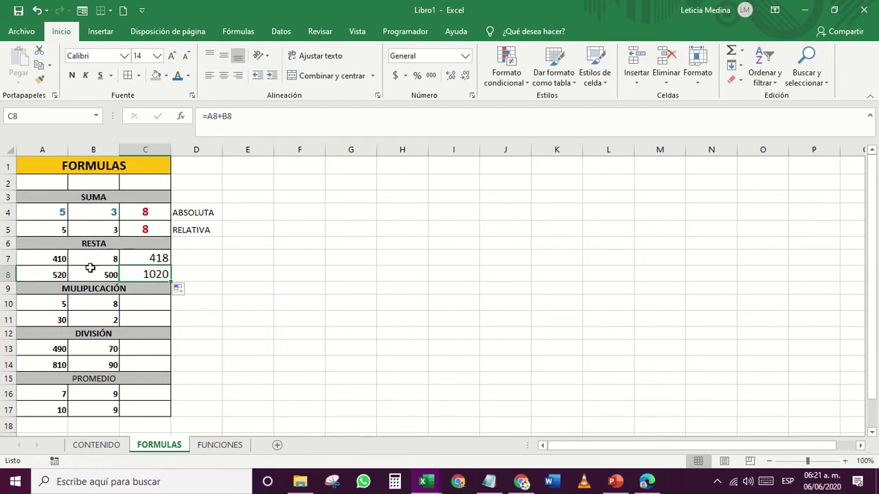
{"action": "left_click", "coordinate": [153, 256]}
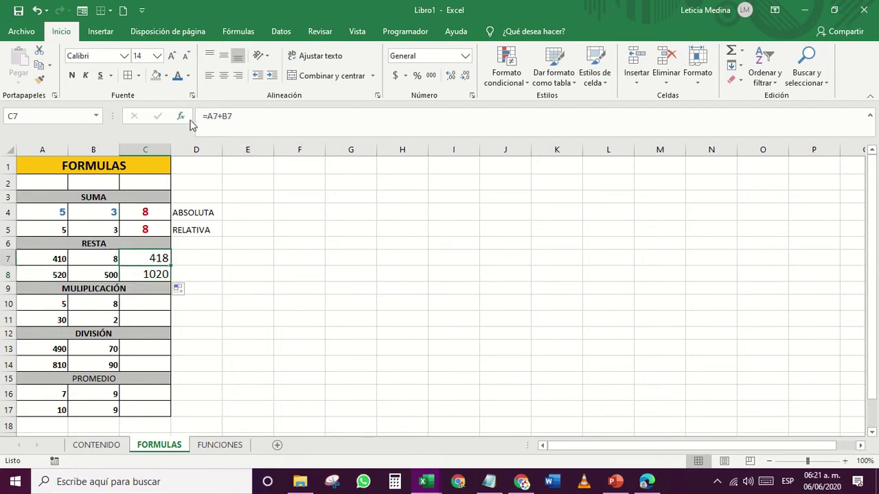
{"action": "left_click", "coordinate": [148, 276]}
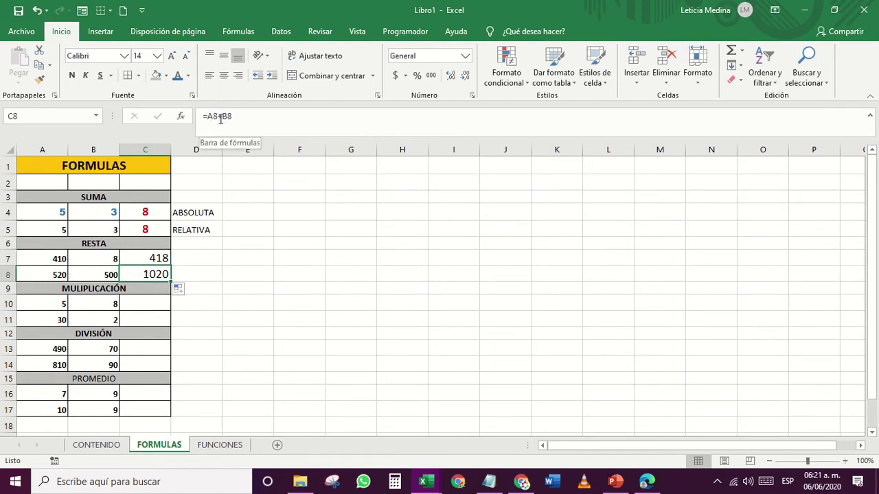
{"action": "left_click", "coordinate": [232, 303]}
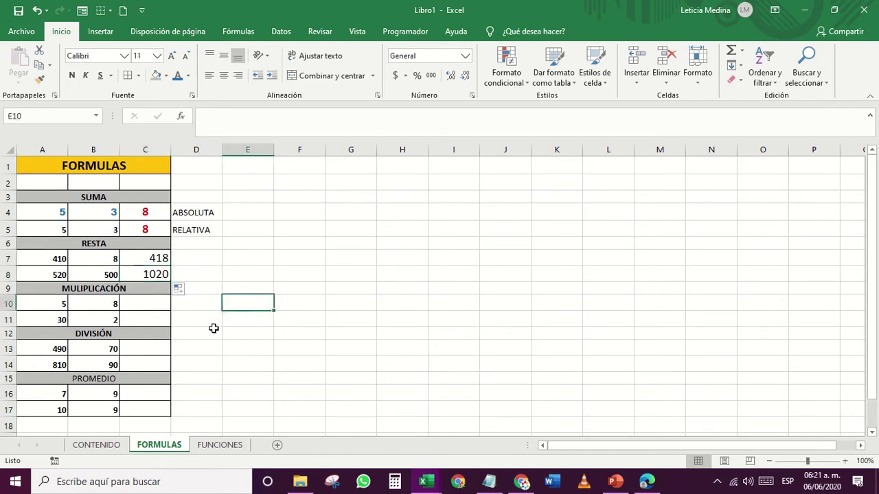
- Enter the formula =A10*B10 in cell C10 of the multiplication block and fill it down to C11
{"action": "left_click", "coordinate": [143, 307]}
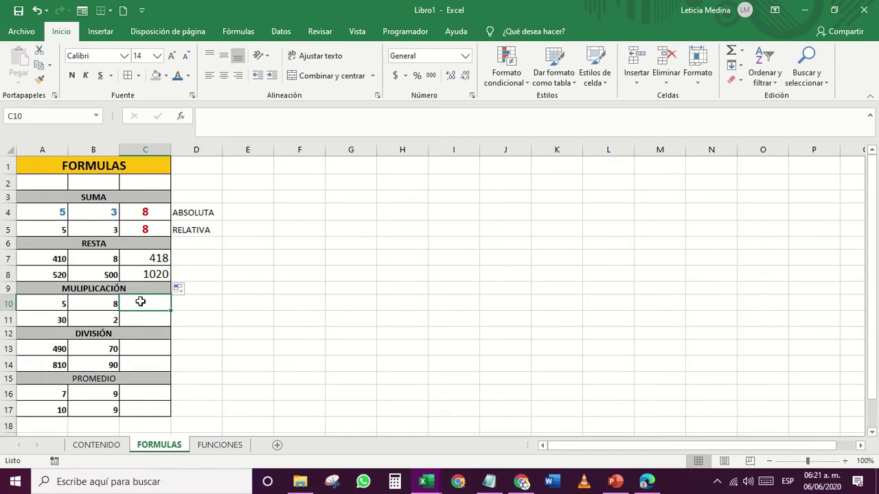
{"action": "type", "text": "="}
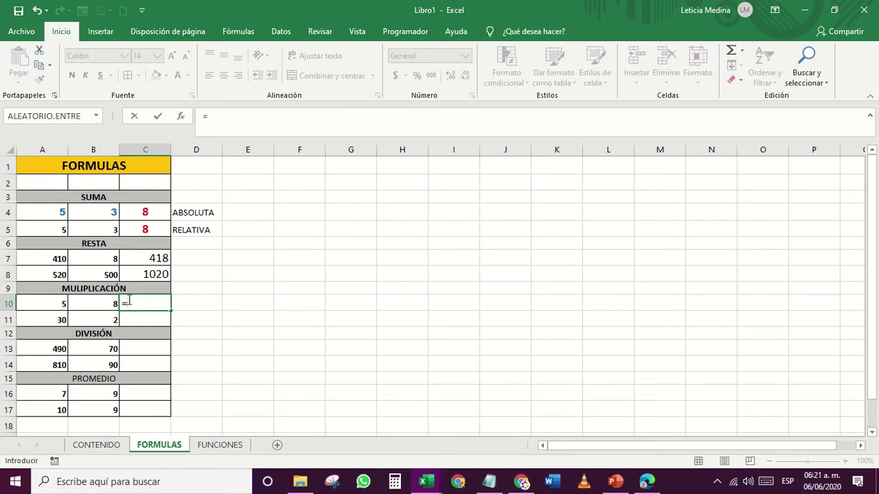
{"action": "left_click", "coordinate": [43, 302]}
{"action": "type", "text": "*"}
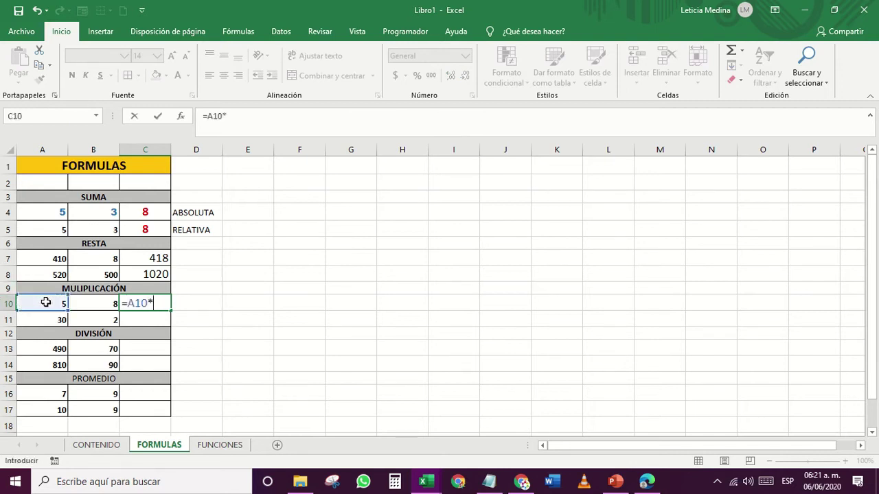
{"action": "left_click", "coordinate": [92, 305]}
{"action": "key", "text": "Return"}
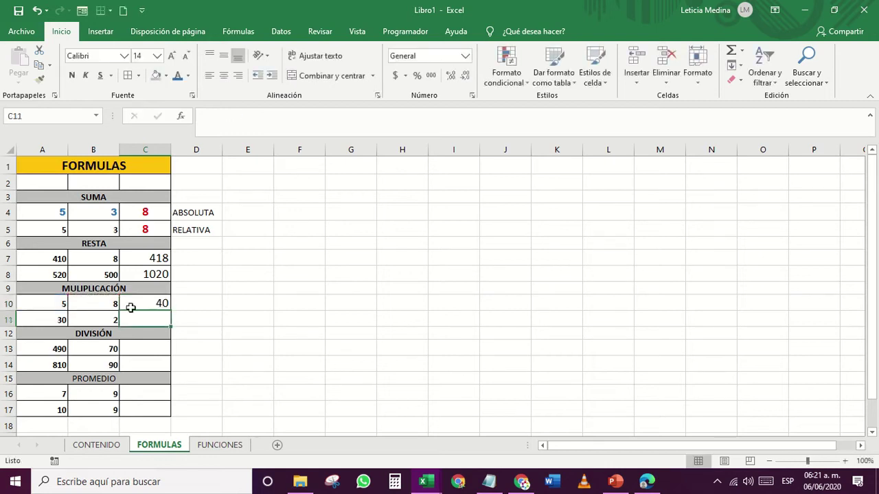
{"action": "left_click", "coordinate": [156, 301]}
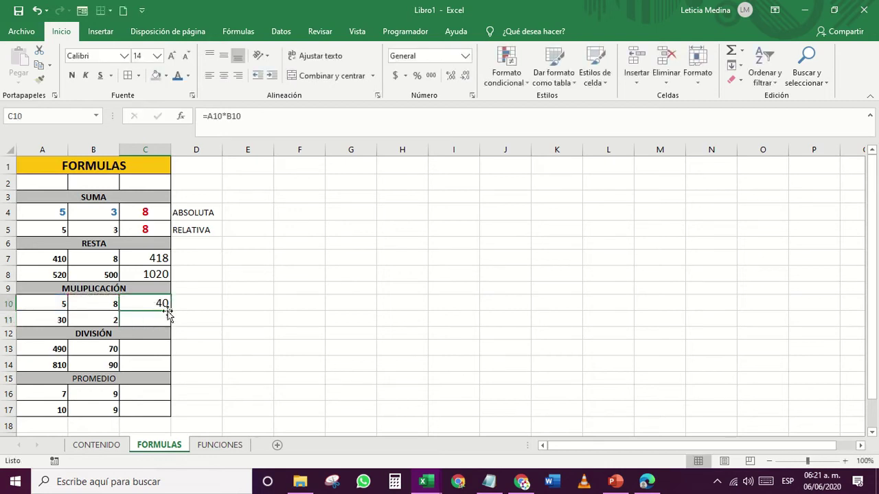
{"action": "left_click_drag", "start_coordinate": [171, 311], "coordinate": [172, 321]}
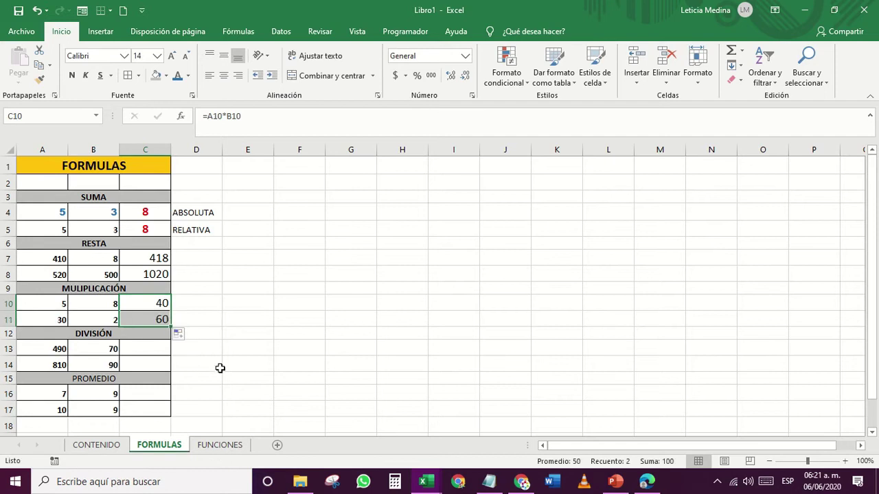
- Enter the formula =A13/B13 in cell C13 of the DIVISIÓN block and fill it down to C14
{"action": "left_click", "coordinate": [138, 347]}
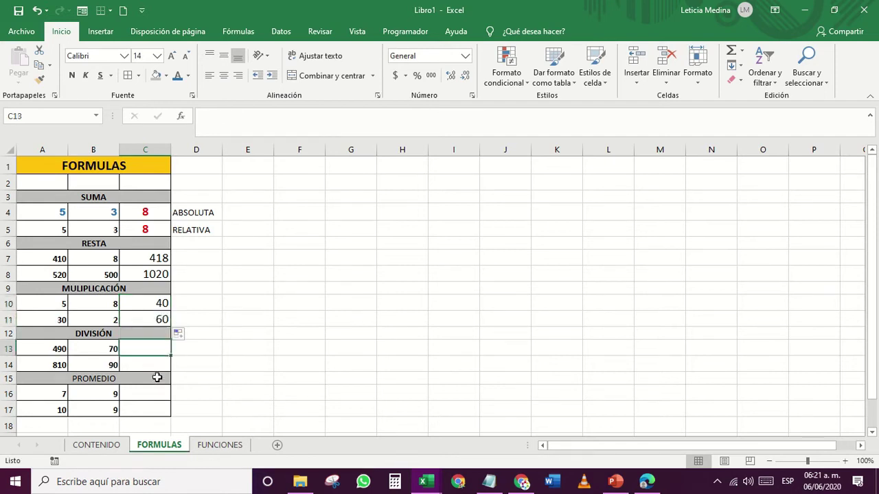
{"action": "type", "text": "="}
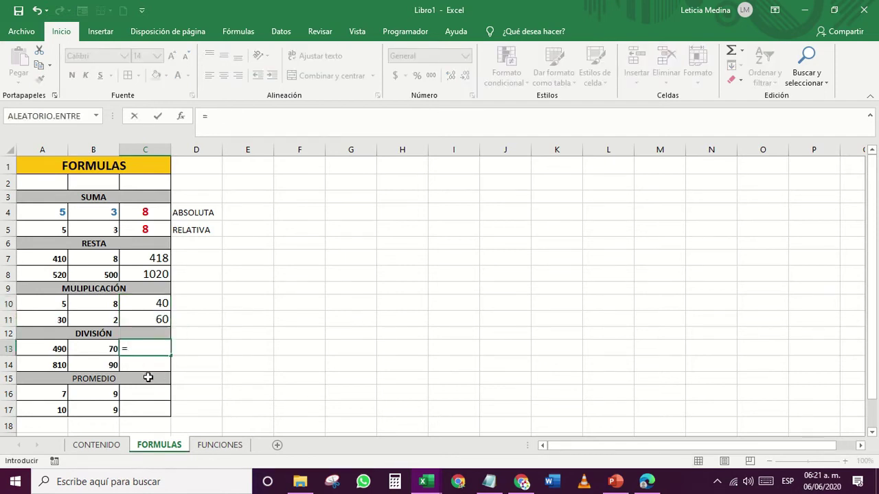
{"action": "left_click", "coordinate": [59, 352]}
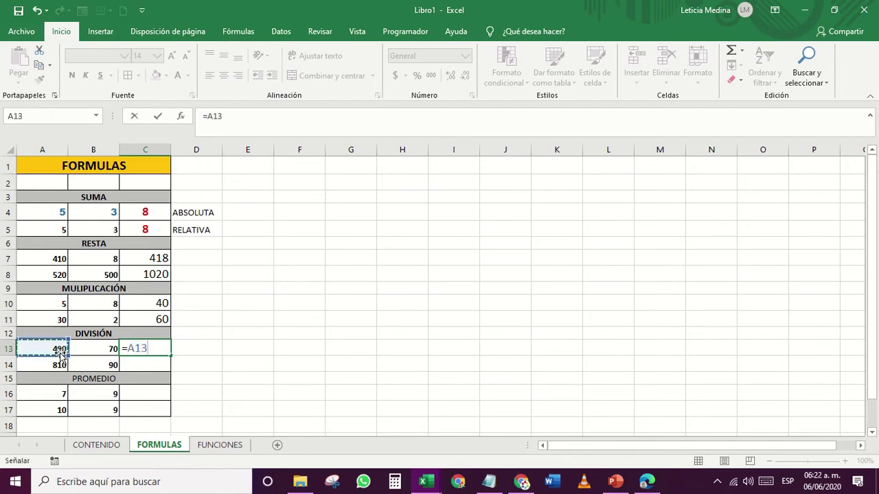
{"action": "type", "text": "/"}
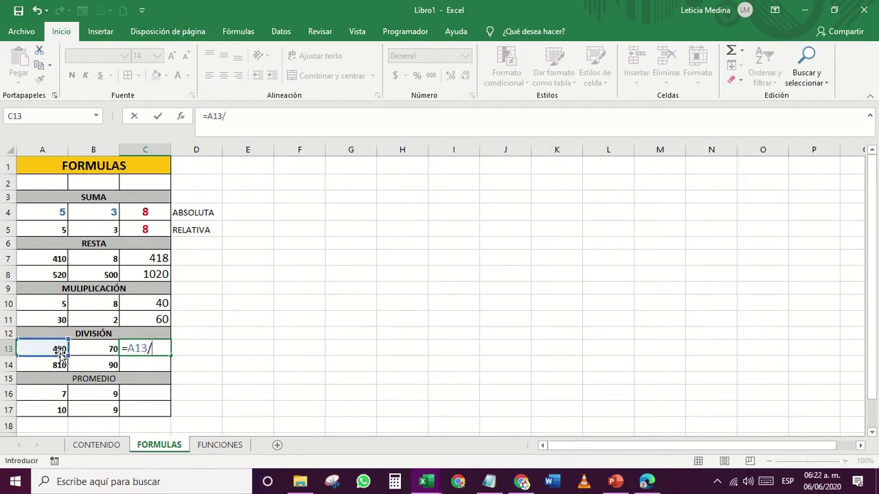
{"action": "left_click", "coordinate": [98, 349]}
{"action": "key", "text": "Return"}
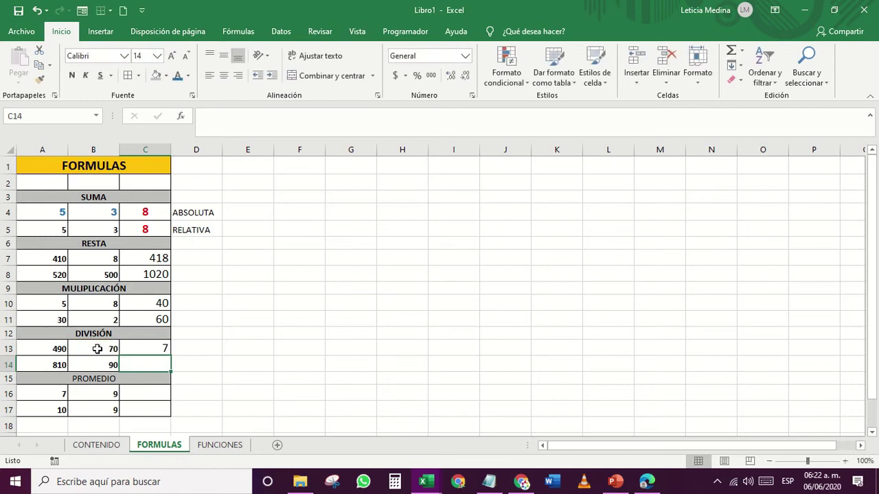
{"action": "left_click", "coordinate": [148, 347]}
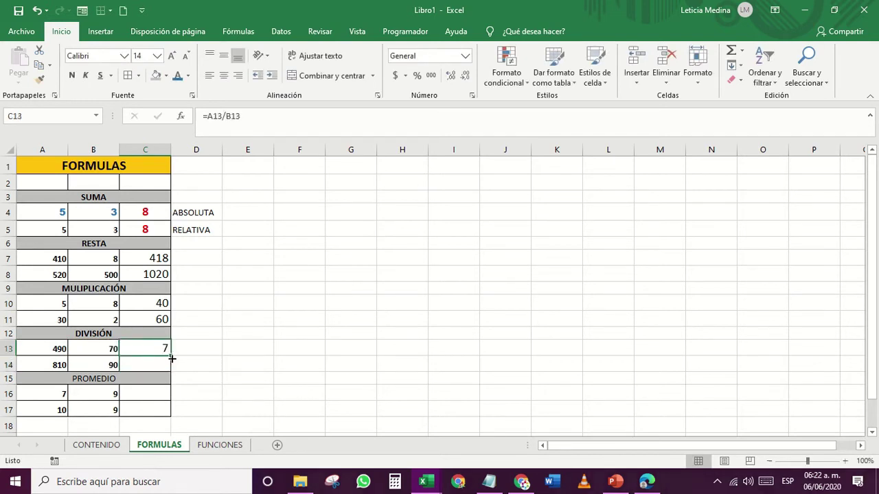
{"action": "left_click_drag", "start_coordinate": [171, 358], "coordinate": [171, 372]}
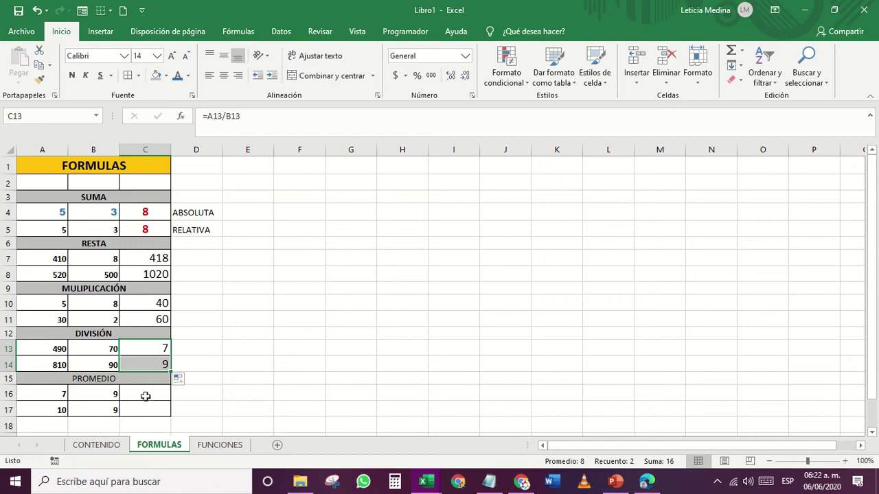
- Enter the average formula =(A16+B16)/2 in cell C16 of the PROMEDIO block
{"action": "left_click", "coordinate": [148, 394]}
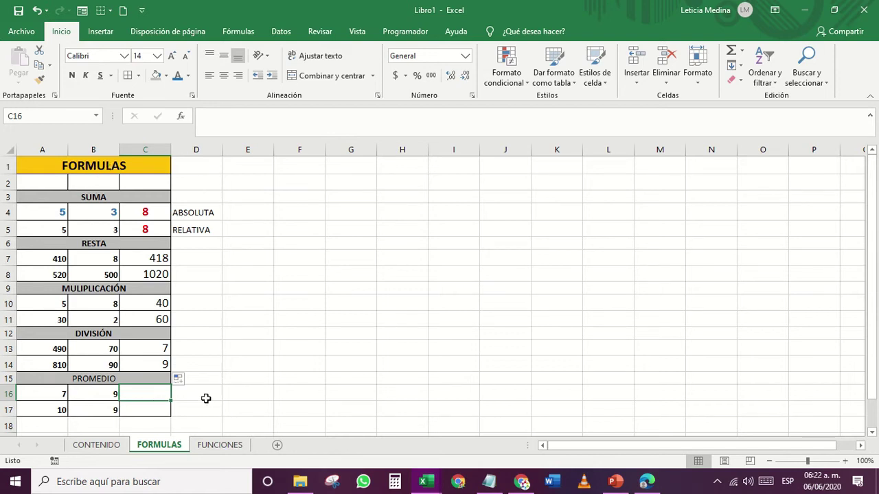
{"action": "type", "text": "="}
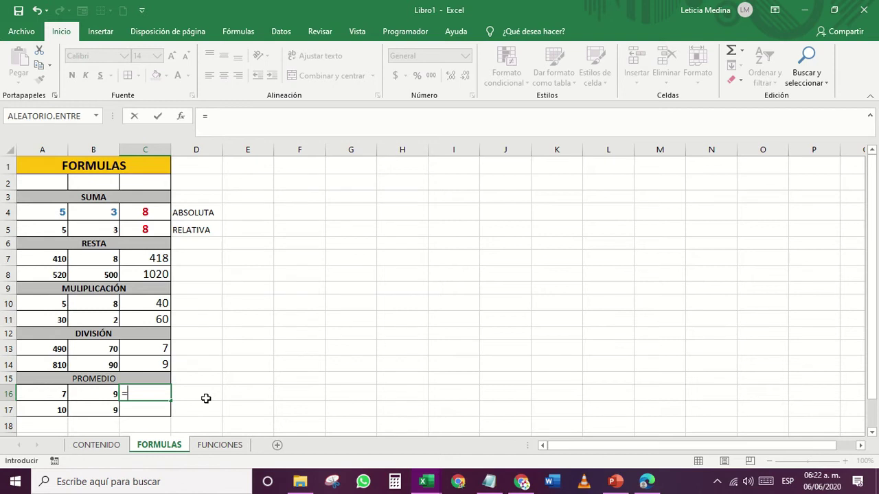
{"action": "type", "text": "("}
{"action": "left_click", "coordinate": [53, 393]}
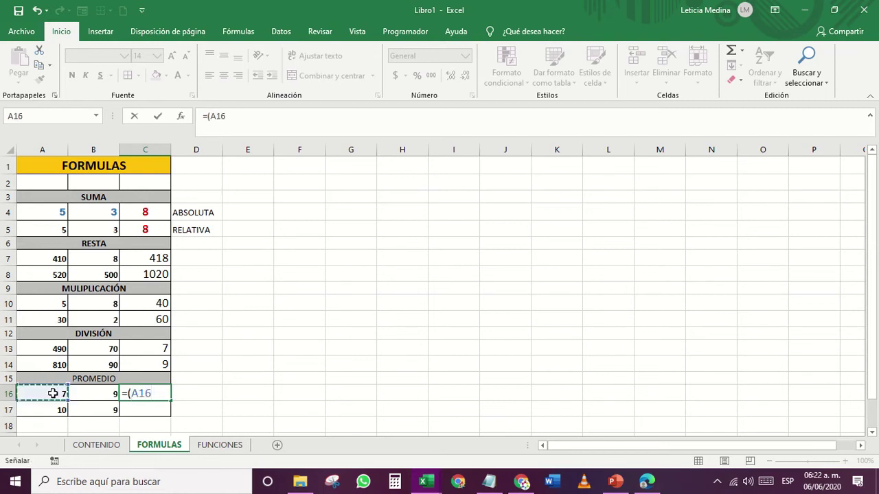
{"action": "type", "text": "+"}
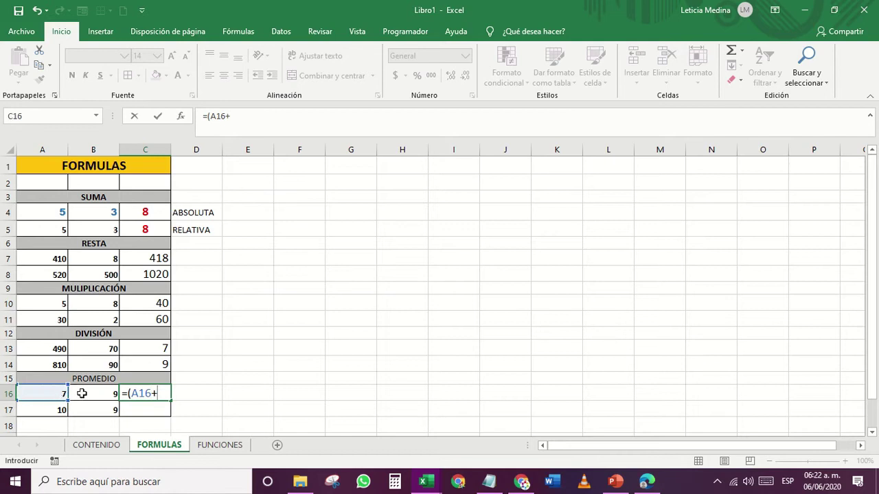
{"action": "left_click", "coordinate": [82, 393]}
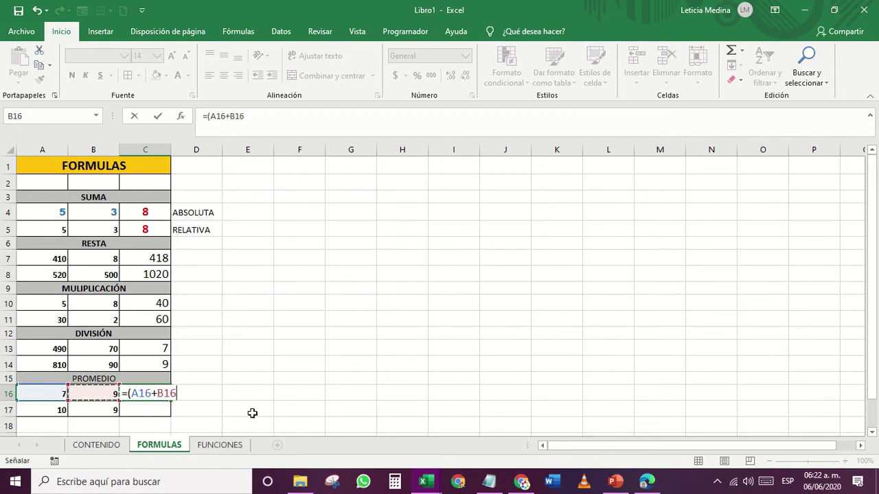
{"action": "type", "text": ")"}
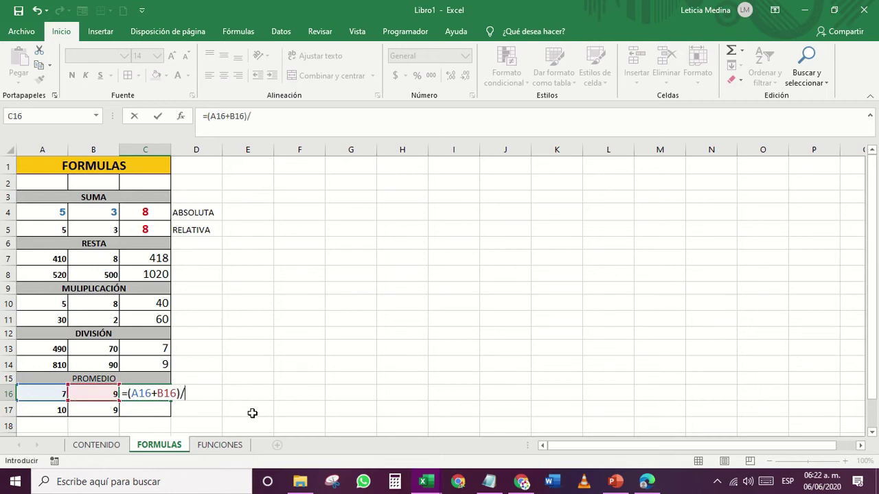
{"action": "type", "text": "/2"}
{"action": "key", "text": "Return"}
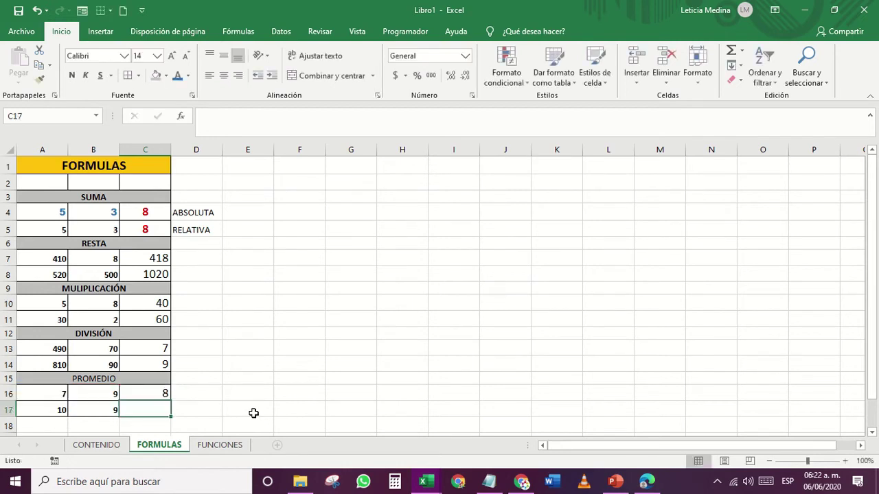
- Fill the average formula in C16 down to C17 and deselect the filled cells
{"action": "left_click", "coordinate": [169, 393]}
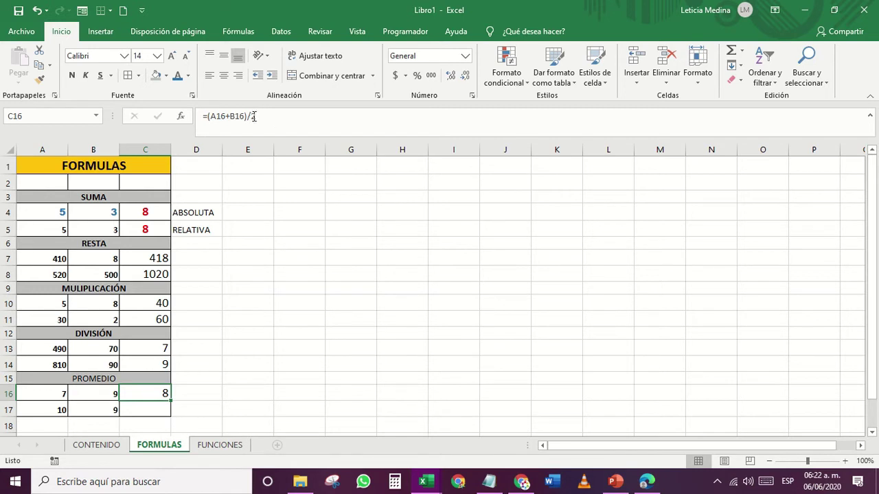
{"action": "left_click_drag", "start_coordinate": [170, 402], "coordinate": [170, 416]}
{"action": "left_click", "coordinate": [221, 414]}
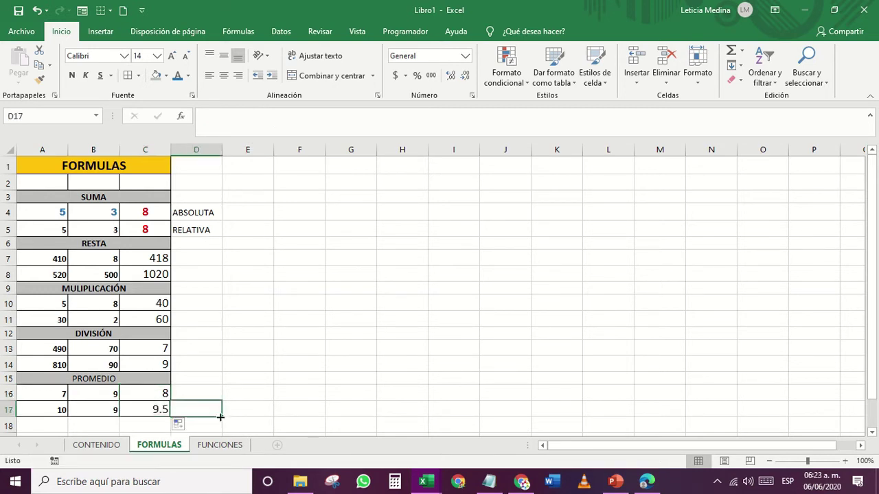
{"action": "left_click", "coordinate": [356, 414]}
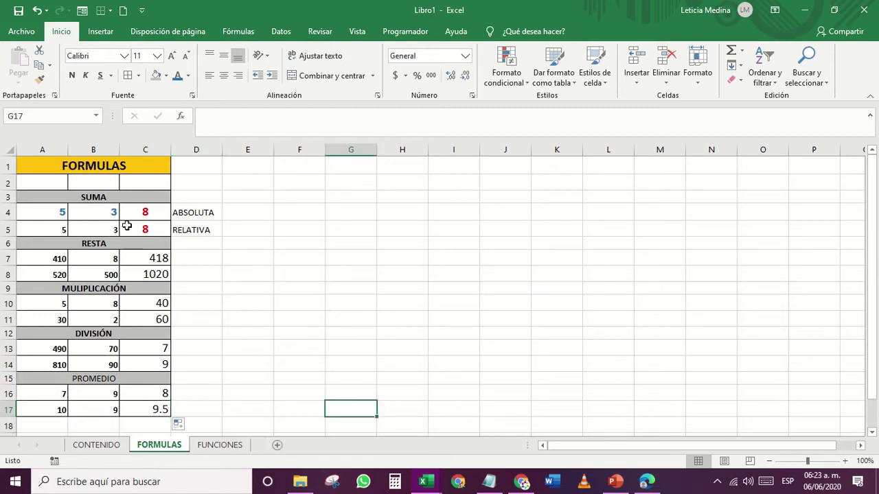
- Review the formulas in column C of the FORMULAS sheet, from the SUMA block through the PROMEDIO block
{"action": "left_click", "coordinate": [133, 167]}
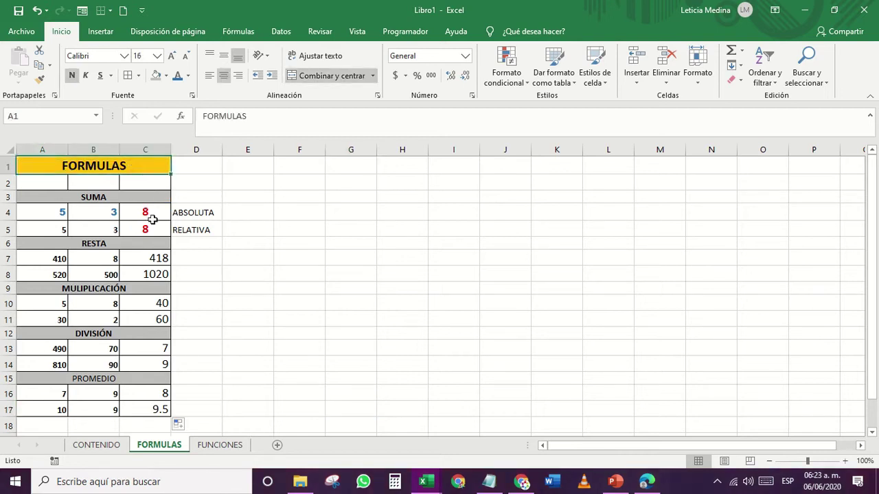
{"action": "left_click", "coordinate": [150, 216]}
{"action": "left_click", "coordinate": [154, 228]}
{"action": "left_click", "coordinate": [157, 258]}
{"action": "left_click", "coordinate": [152, 275]}
{"action": "left_click", "coordinate": [153, 304]}
{"action": "left_click", "coordinate": [154, 319]}
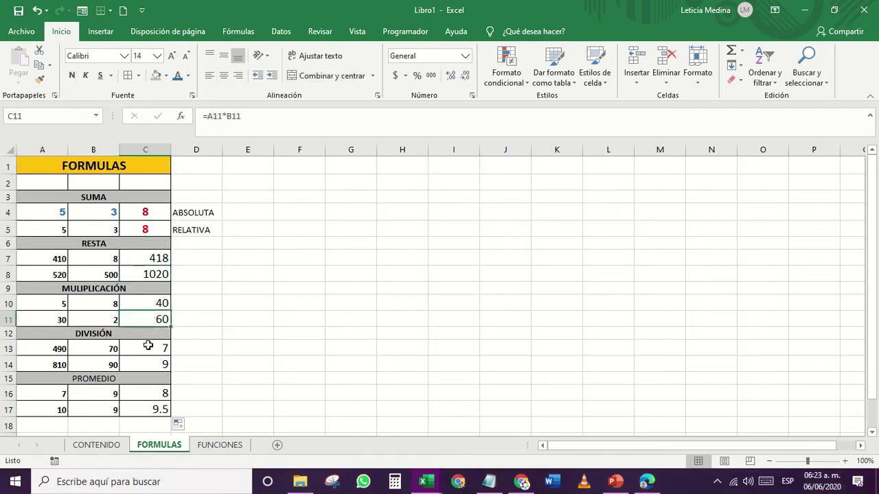
{"action": "left_click", "coordinate": [147, 350]}
{"action": "left_click", "coordinate": [147, 362]}
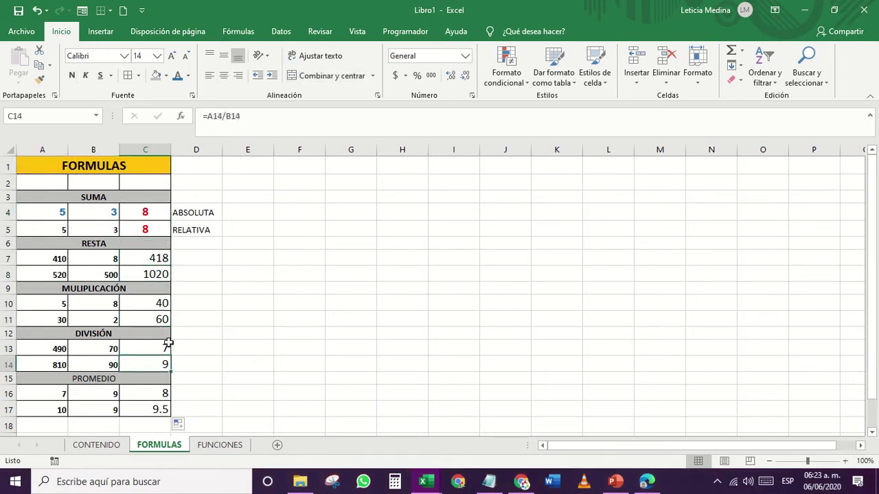
{"action": "left_click", "coordinate": [163, 405]}
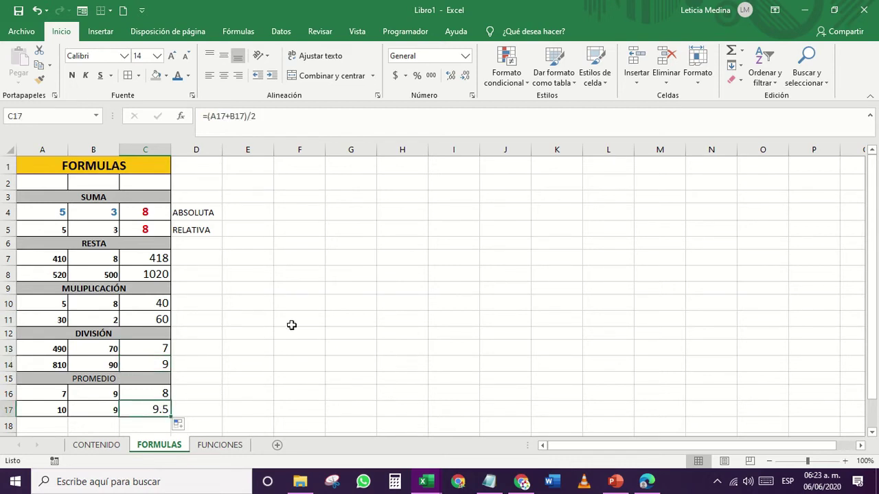
- On the FUNCIONES sheet, enter =SUMA(B5:C5) in cell D5 of the SUMA block and fill it down to D6
{"action": "left_click", "coordinate": [231, 445]}
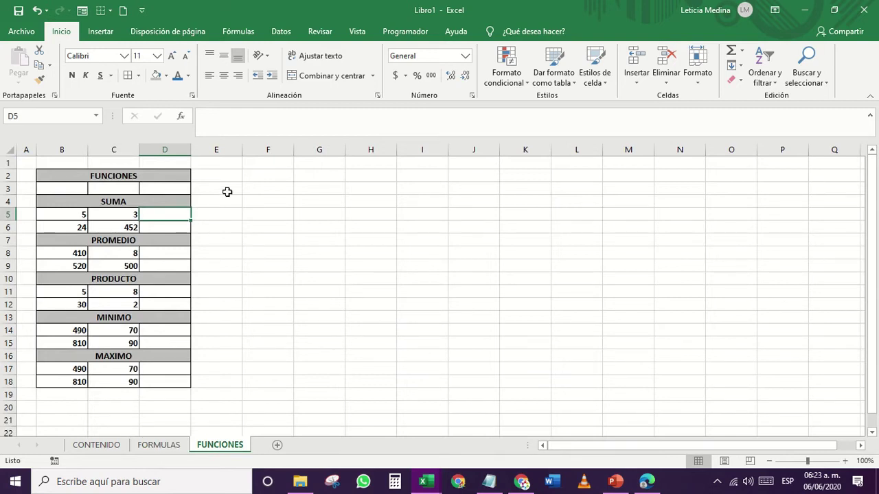
{"action": "left_click", "coordinate": [172, 447]}
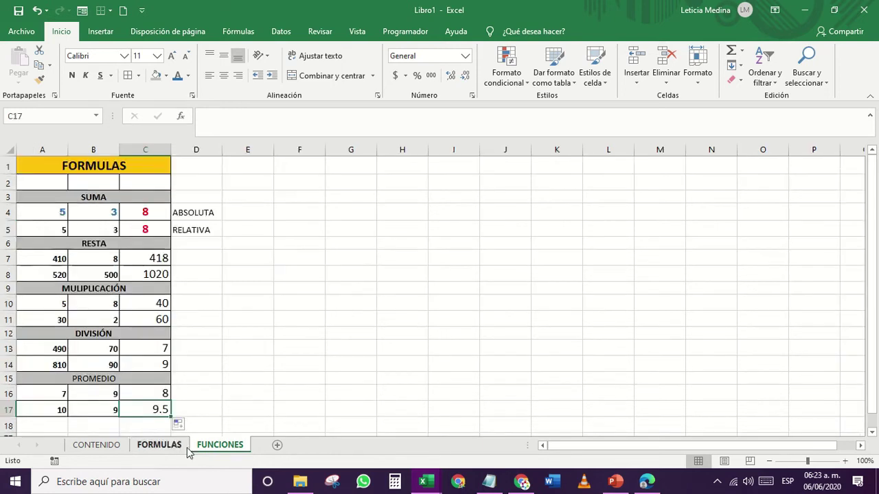
{"action": "left_click", "coordinate": [220, 445]}
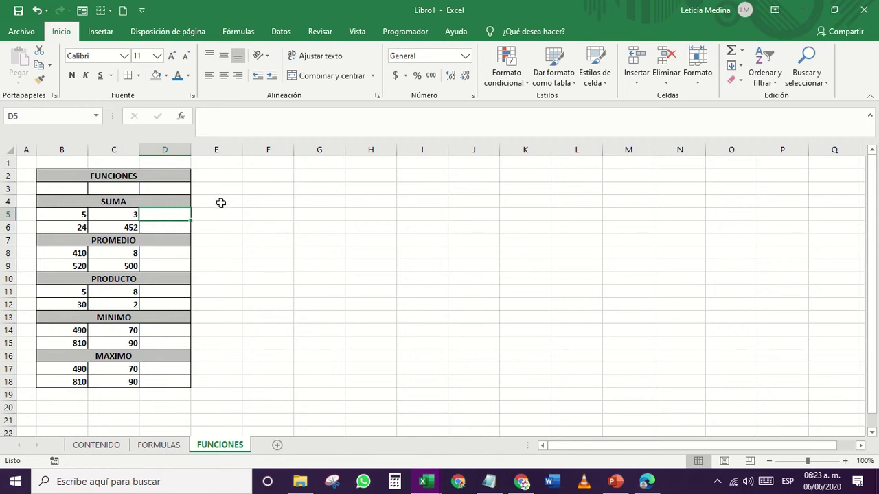
{"action": "type", "text": "="}
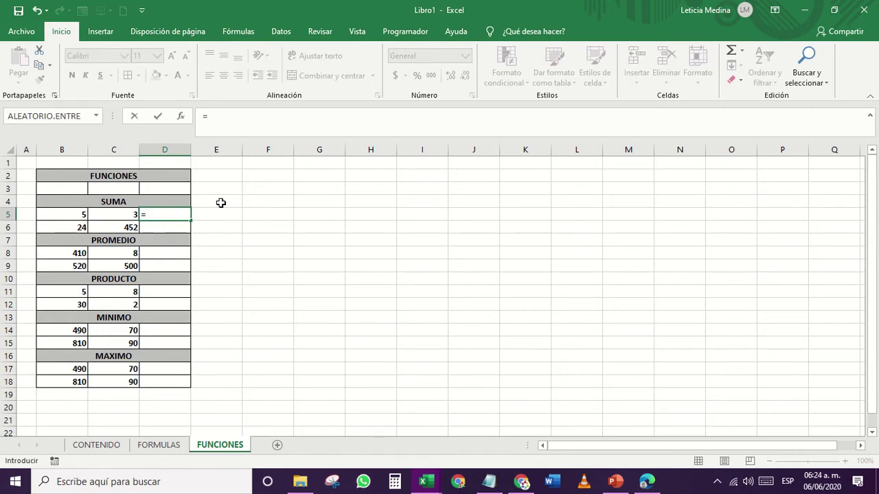
{"action": "type", "text": "UM"}
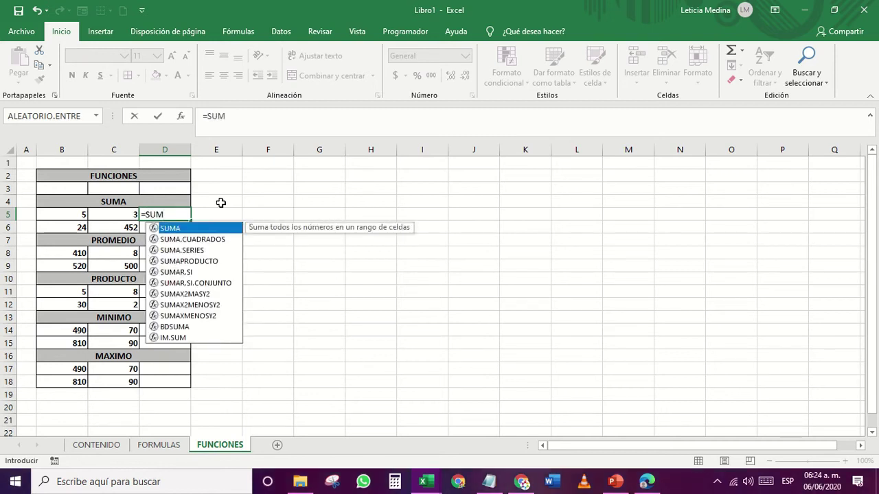
{"action": "double_click", "coordinate": [176, 229]}
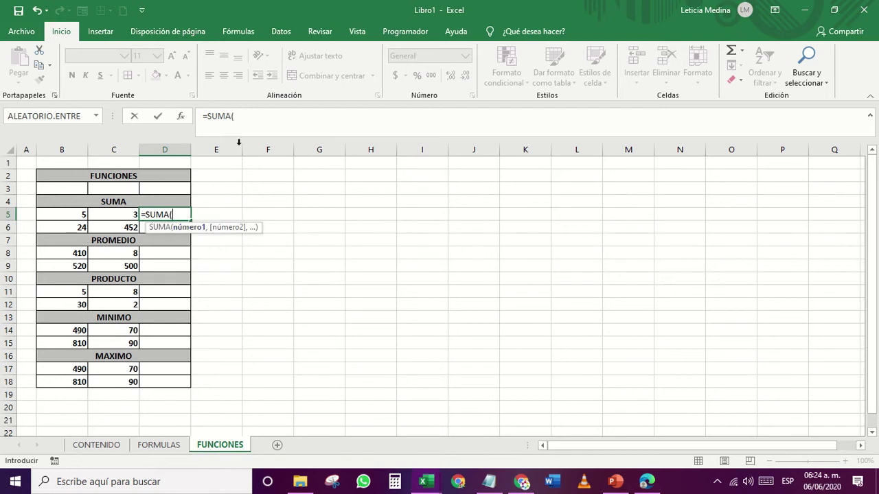
{"action": "left_click", "coordinate": [182, 118]}
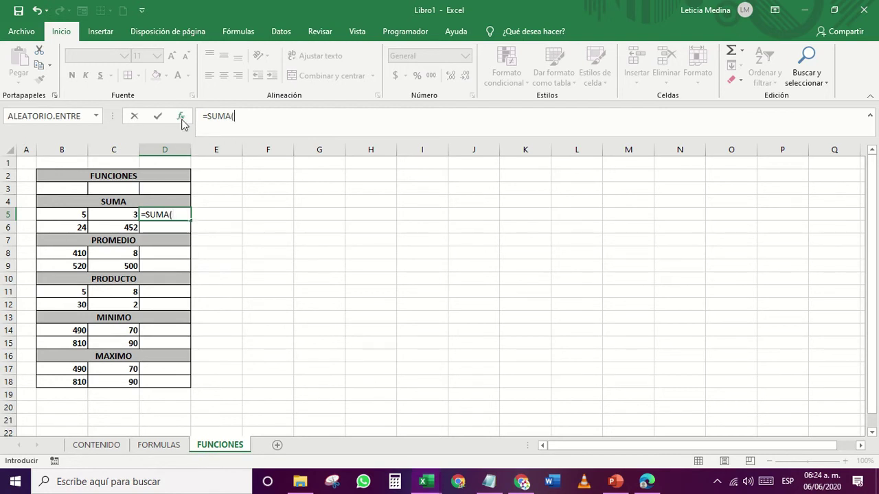
{"action": "left_click_drag", "start_coordinate": [588, 170], "coordinate": [492, 171]}
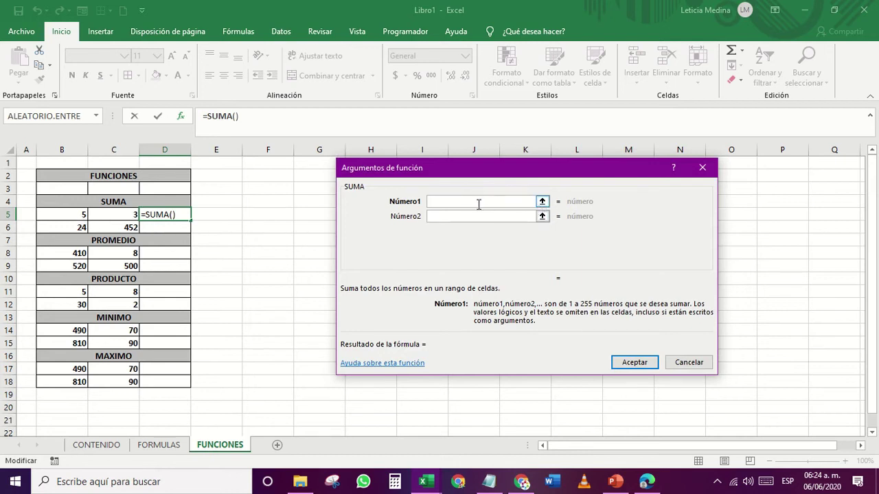
{"action": "left_click_drag", "start_coordinate": [79, 215], "coordinate": [104, 217]}
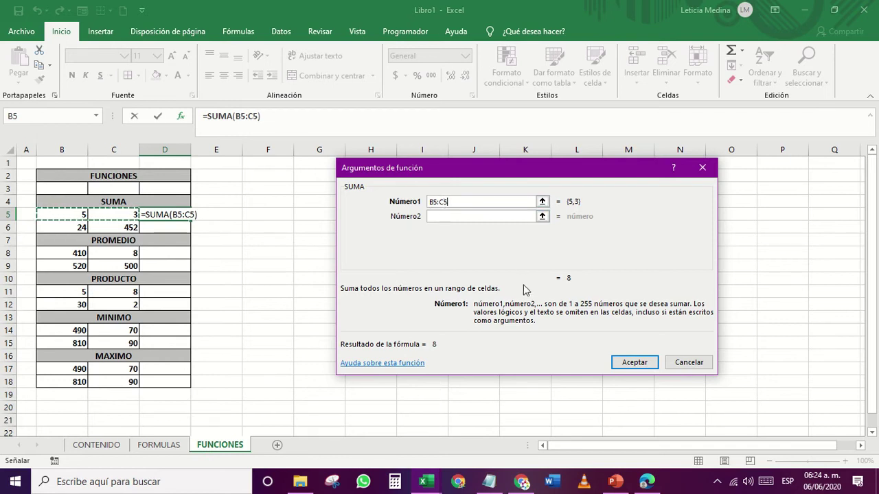
{"action": "left_click", "coordinate": [636, 363]}
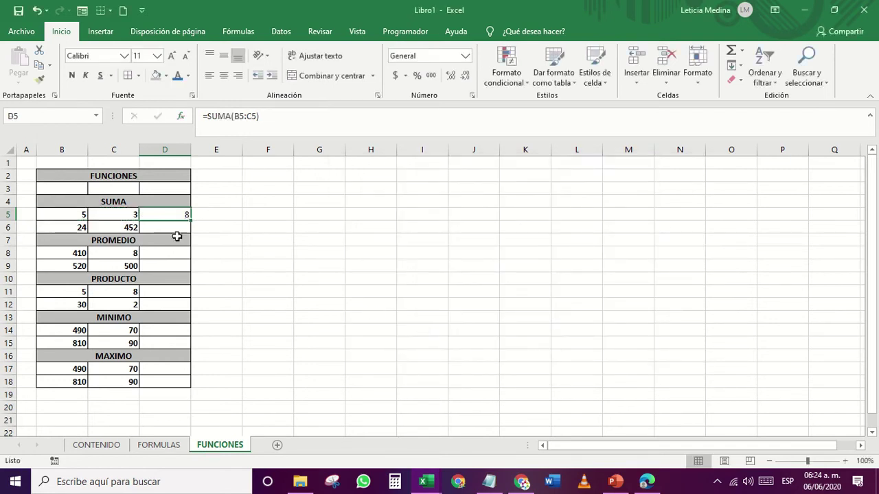
{"action": "left_click_drag", "start_coordinate": [190, 221], "coordinate": [190, 234]}
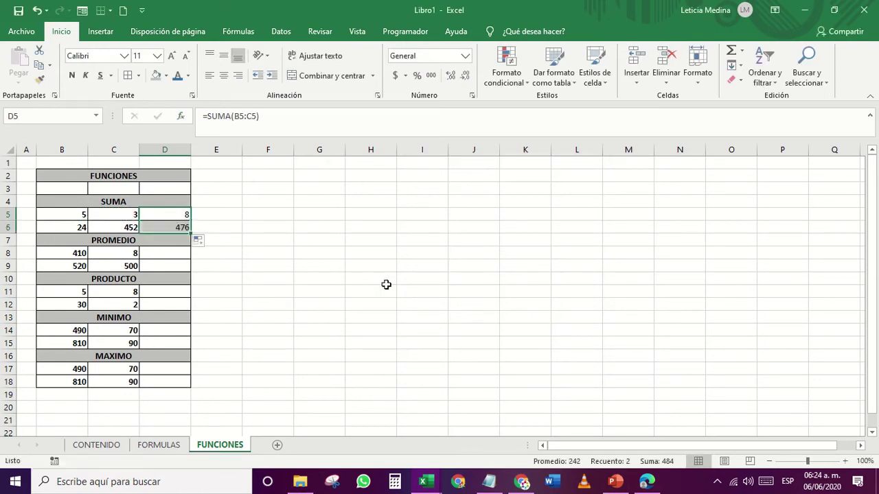
- Enter the function =PROMEDIO(B8:C8) in cell D8 of the PROMEDIO block
{"action": "left_click", "coordinate": [166, 255]}
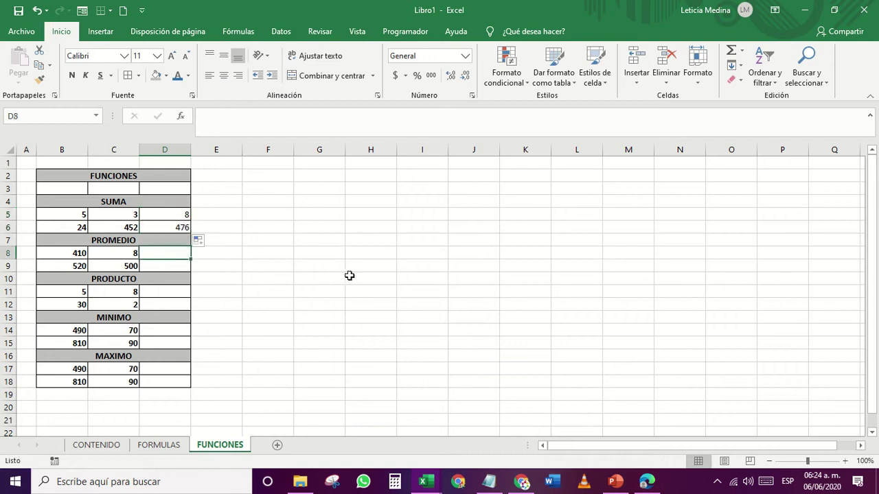
{"action": "type", "text": "=PROM"}
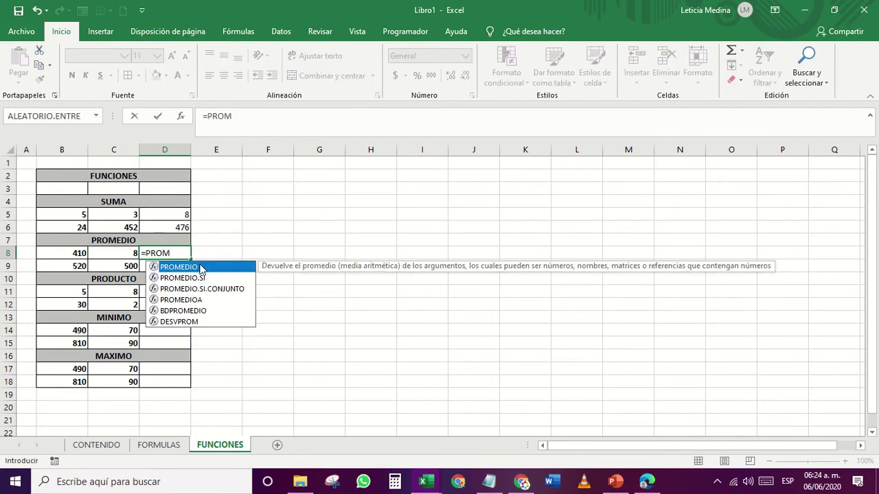
{"action": "double_click", "coordinate": [199, 267]}
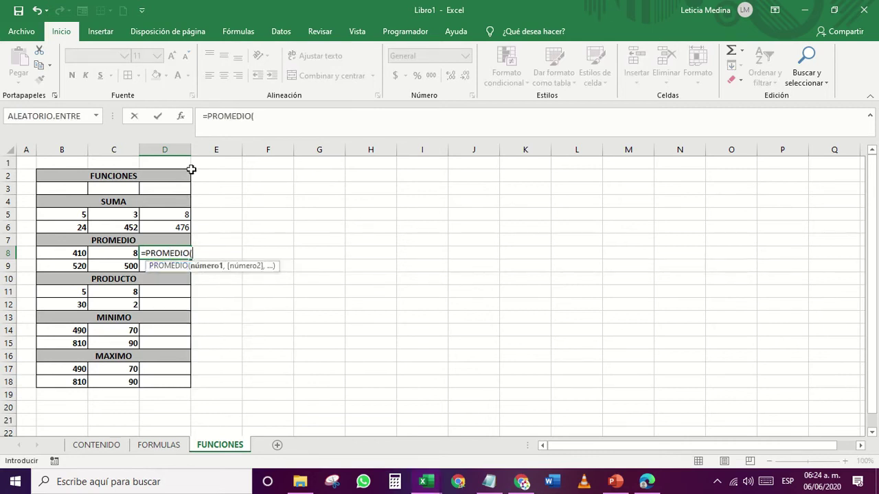
{"action": "left_click", "coordinate": [182, 116]}
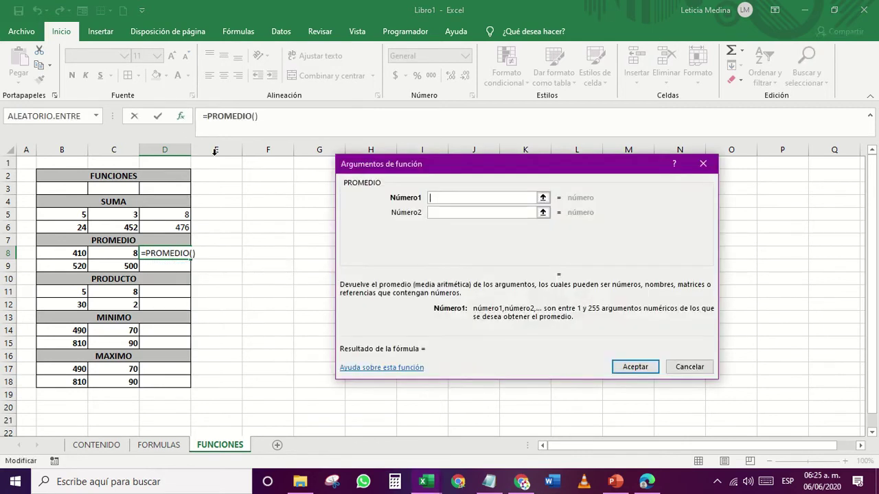
{"action": "left_click_drag", "start_coordinate": [76, 251], "coordinate": [104, 253]}
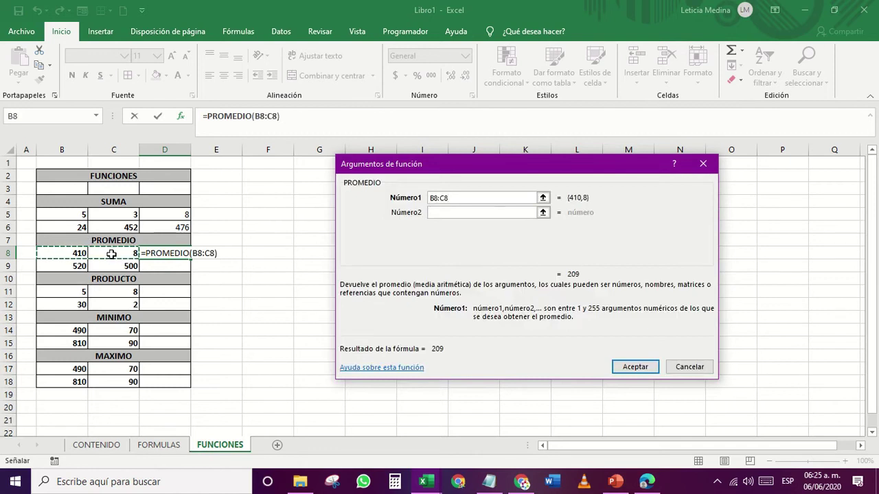
{"action": "key", "text": "Escape"}
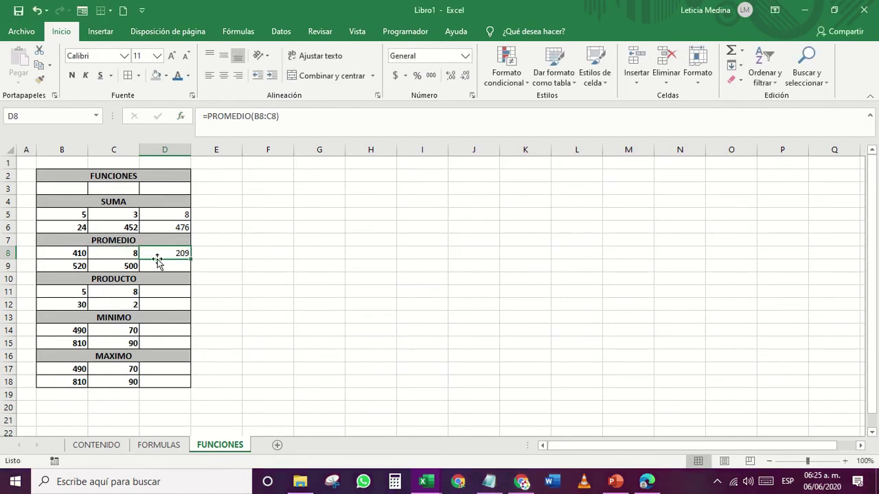
- Set B8 to 9, B9 to 10 and C9 to 8 in the PROMEDIO block, and fill the function in D8 down to D9
{"action": "left_click", "coordinate": [75, 253]}
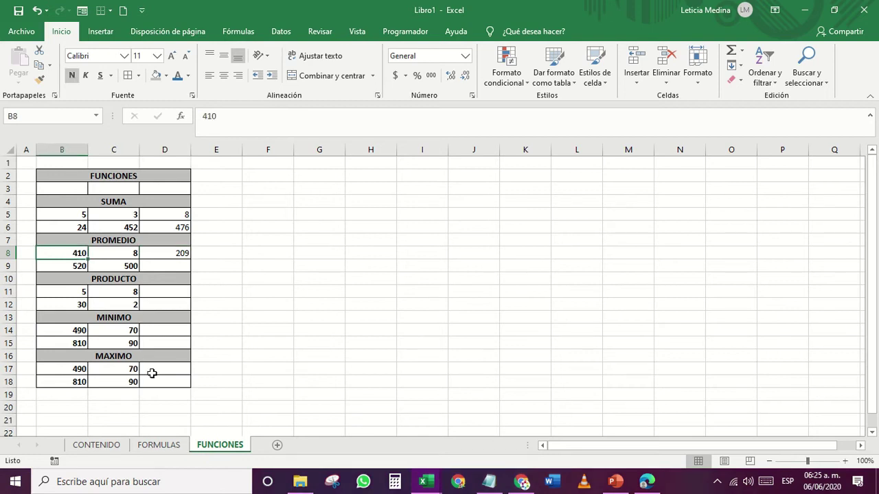
{"action": "type", "text": "9"}
{"action": "key", "text": "Return"}
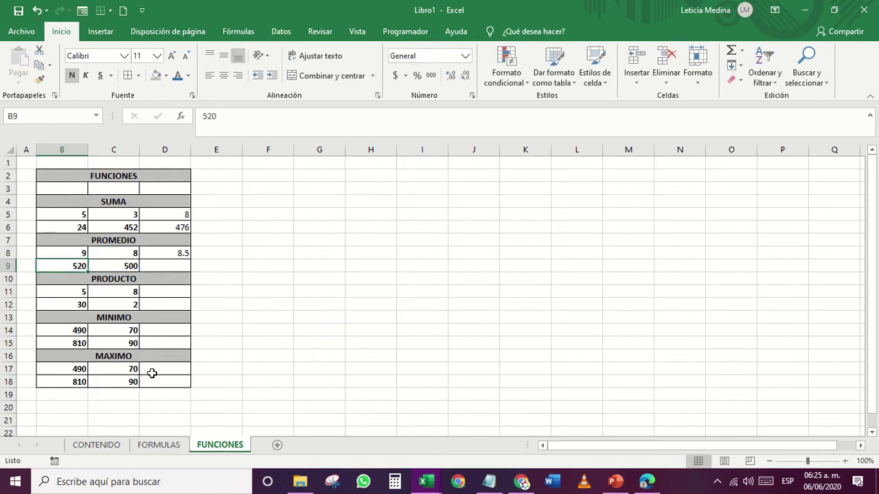
{"action": "type", "text": "10"}
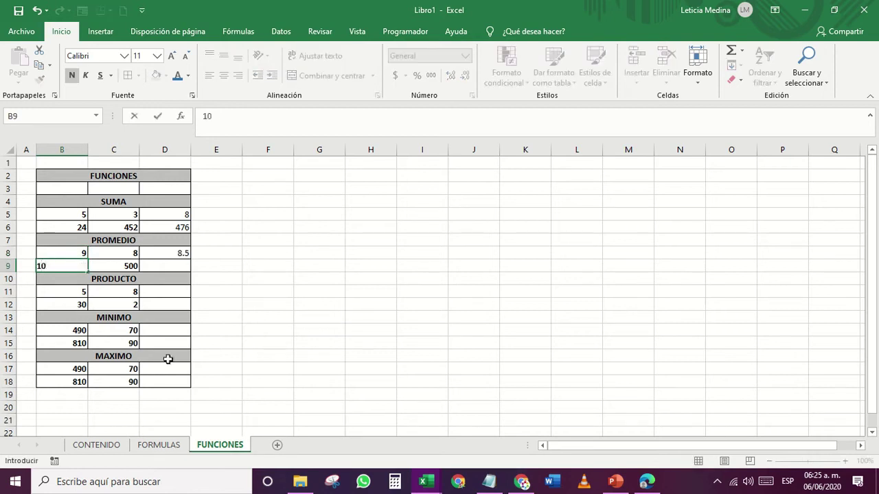
{"action": "left_click", "coordinate": [122, 266]}
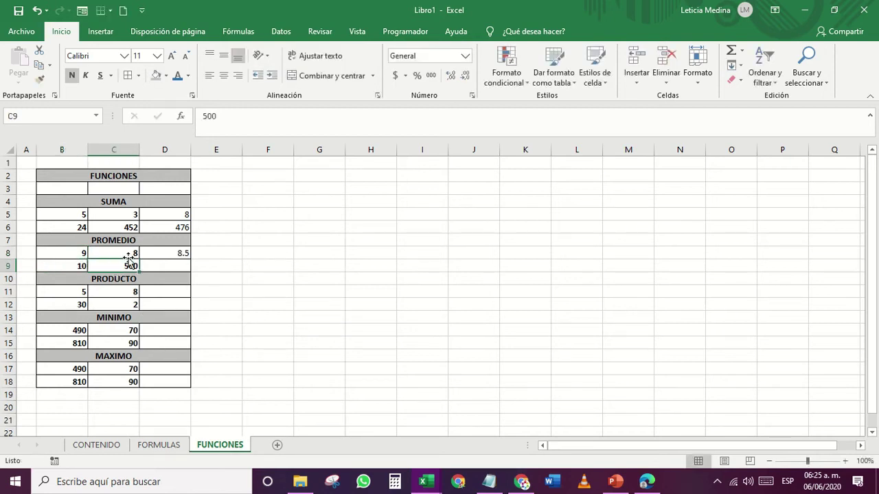
{"action": "type", "text": "8"}
{"action": "key", "text": "Tab"}
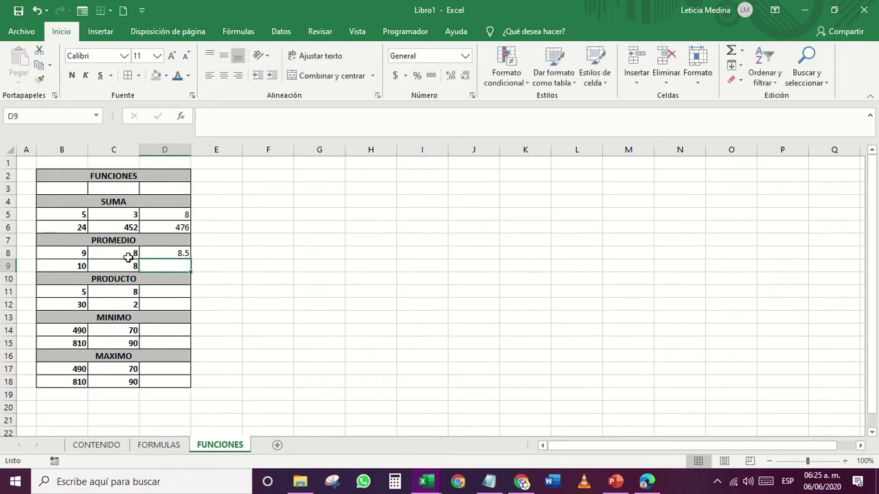
{"action": "left_click", "coordinate": [174, 254]}
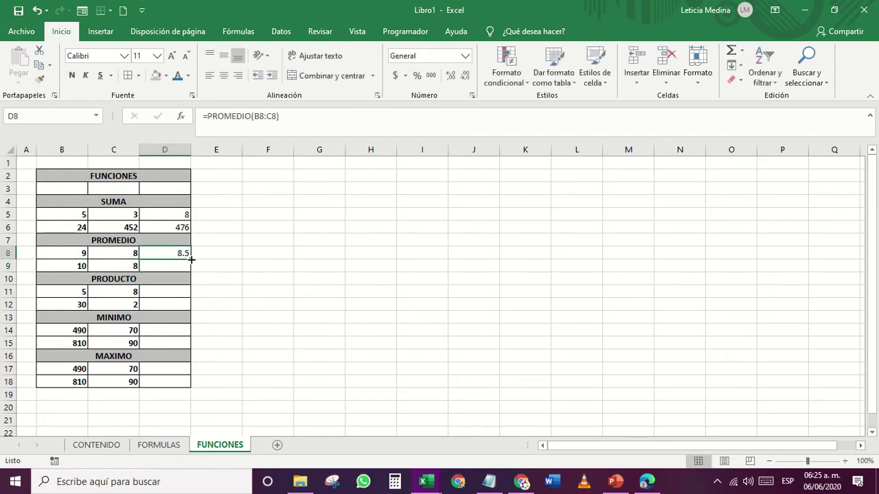
{"action": "left_click_drag", "start_coordinate": [192, 258], "coordinate": [197, 267]}
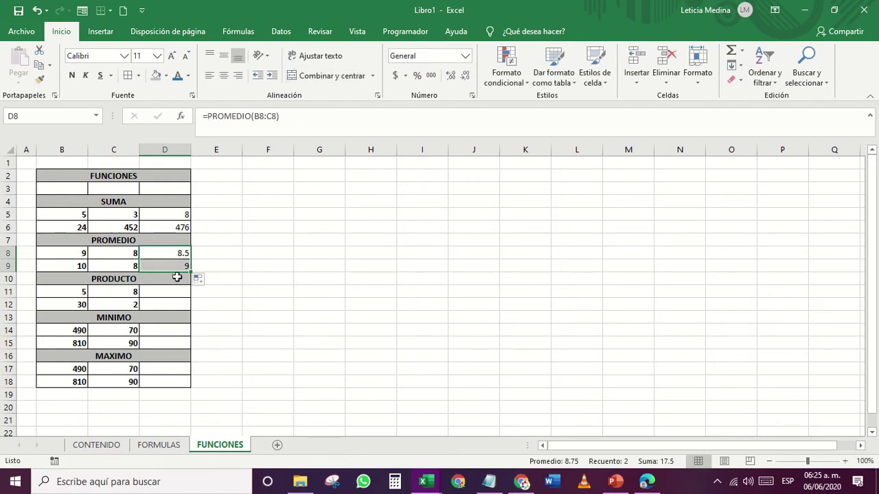
- Enter =PRODUCTO(B11:C11) in cell D11 of the PRODUCTO block and fill it down to D12
{"action": "left_click", "coordinate": [167, 295]}
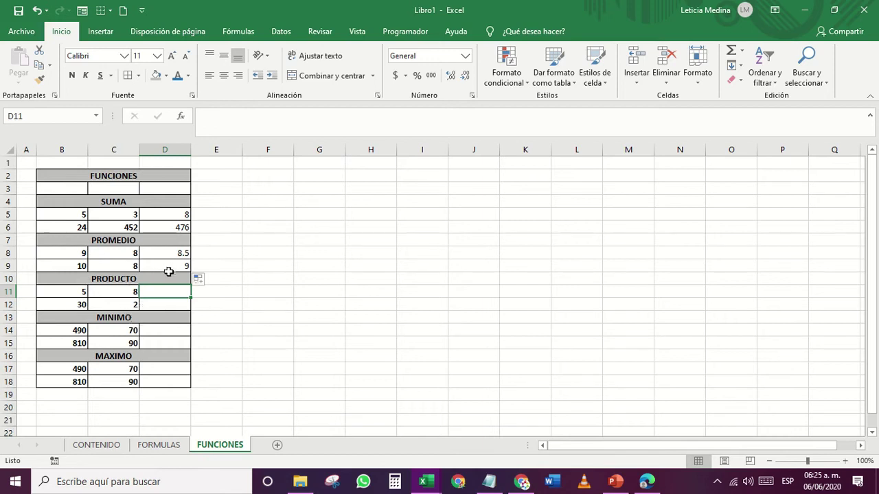
{"action": "left_click", "coordinate": [174, 447]}
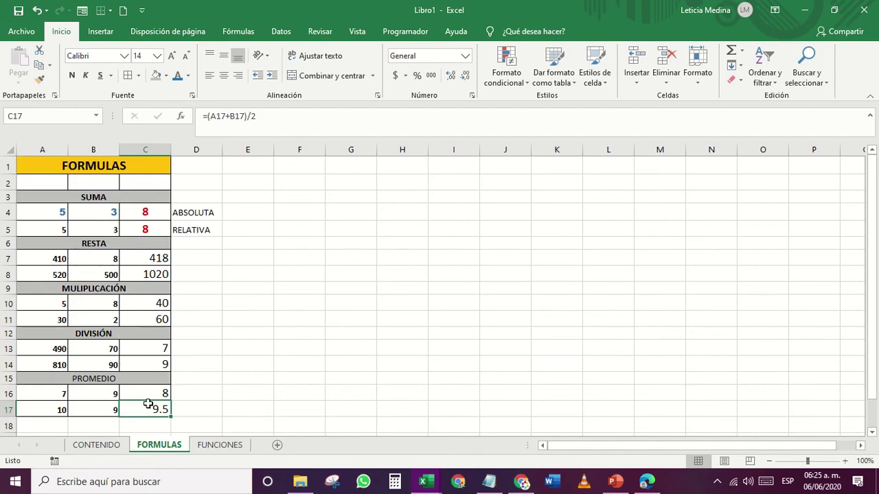
{"action": "left_click", "coordinate": [215, 447]}
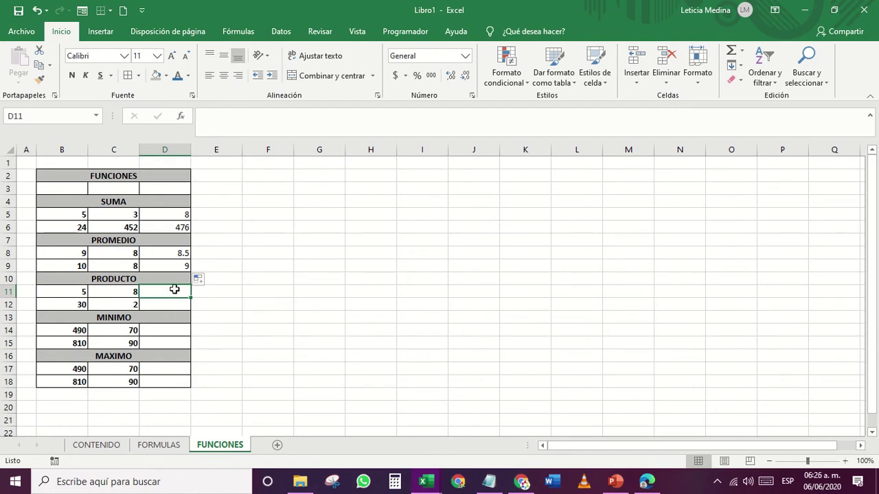
{"action": "type", "text": "="}
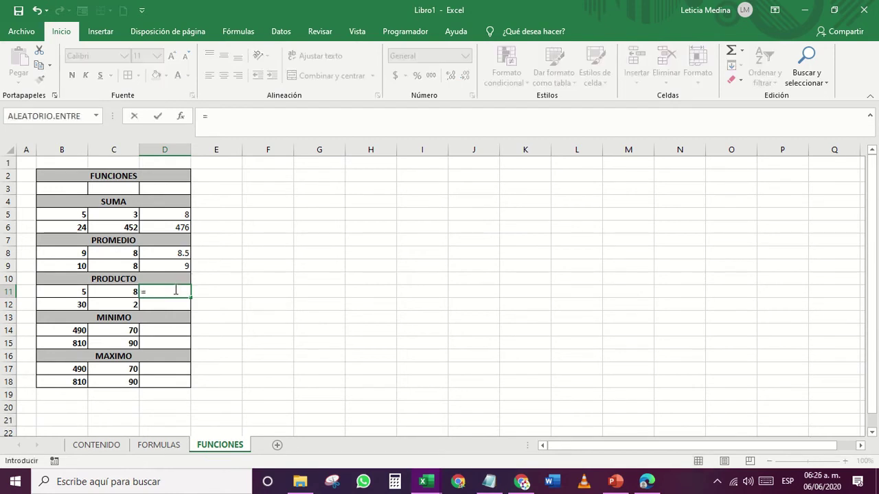
{"action": "type", "text": "PROD"}
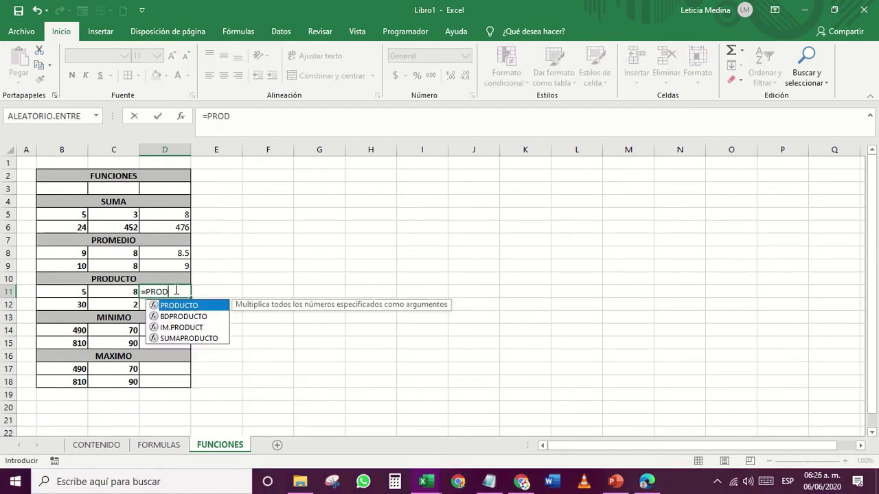
{"action": "double_click", "coordinate": [173, 305]}
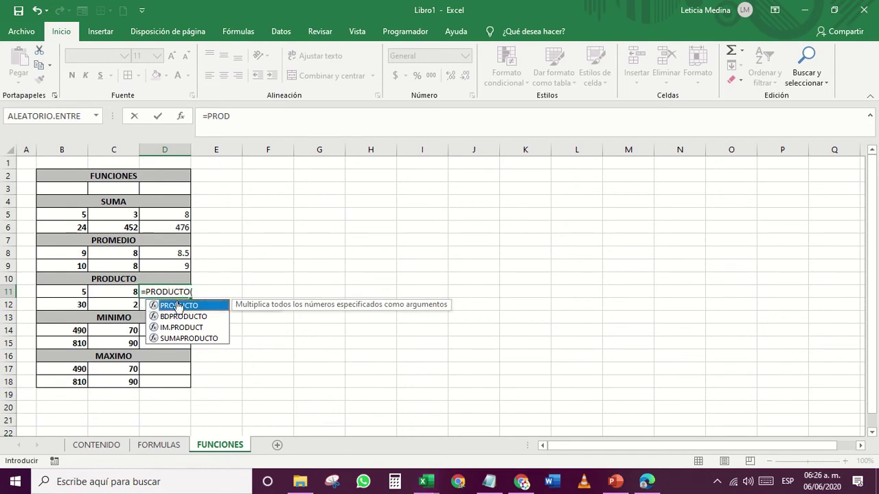
{"action": "left_click", "coordinate": [182, 119]}
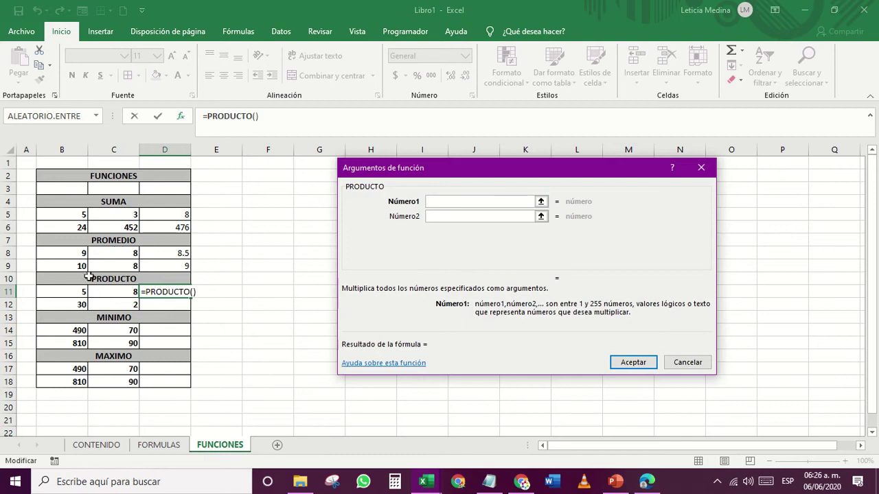
{"action": "left_click_drag", "start_coordinate": [67, 292], "coordinate": [102, 287]}
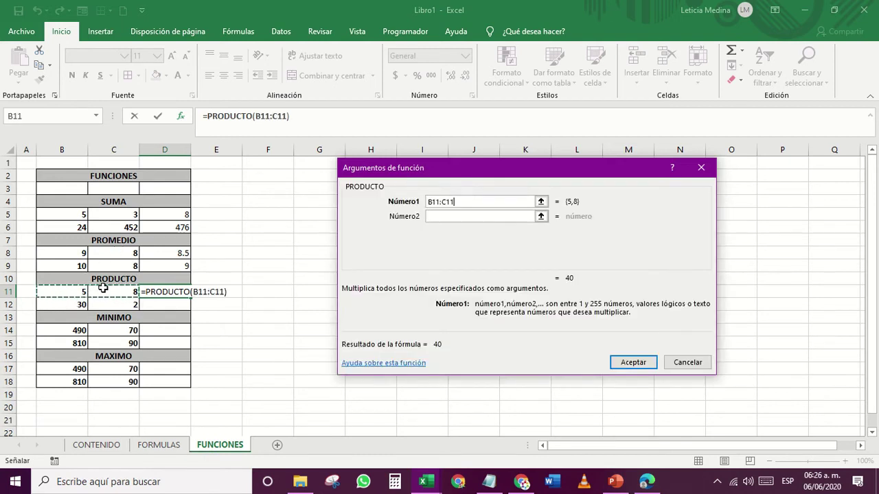
{"action": "key", "text": "Escape"}
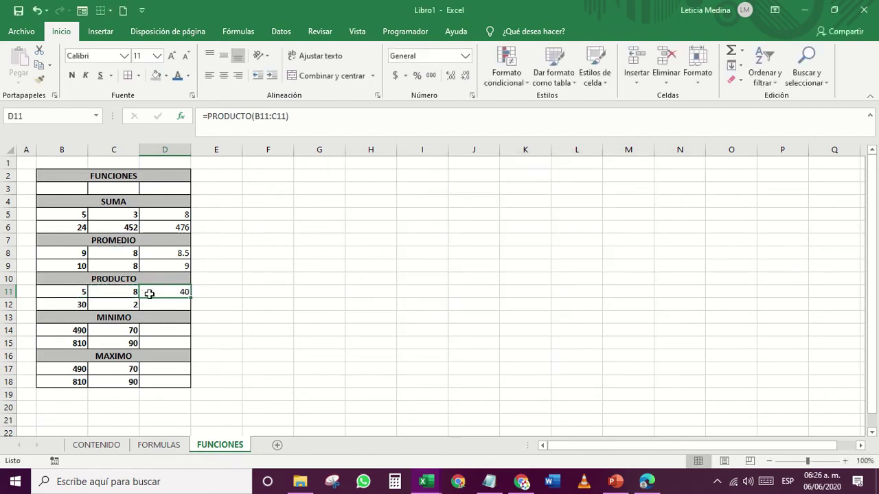
{"action": "left_click_drag", "start_coordinate": [191, 297], "coordinate": [199, 312]}
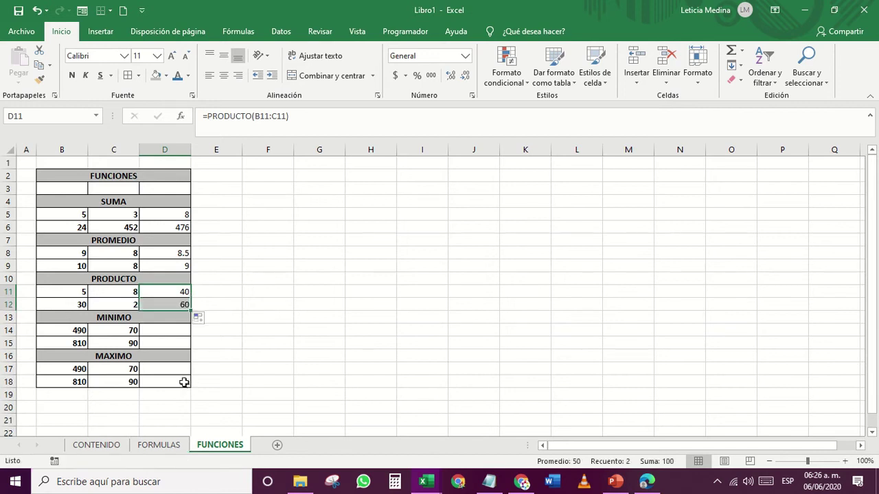
- Enter =MIN(B14:C14) in cell D14 of the MINIMO block and fill it down to D15
{"action": "left_click", "coordinate": [157, 332]}
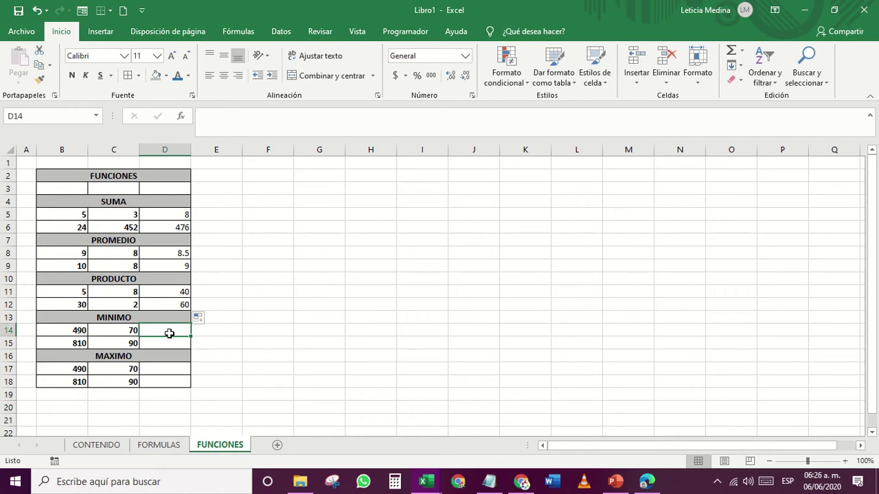
{"action": "type", "text": "=MIN"}
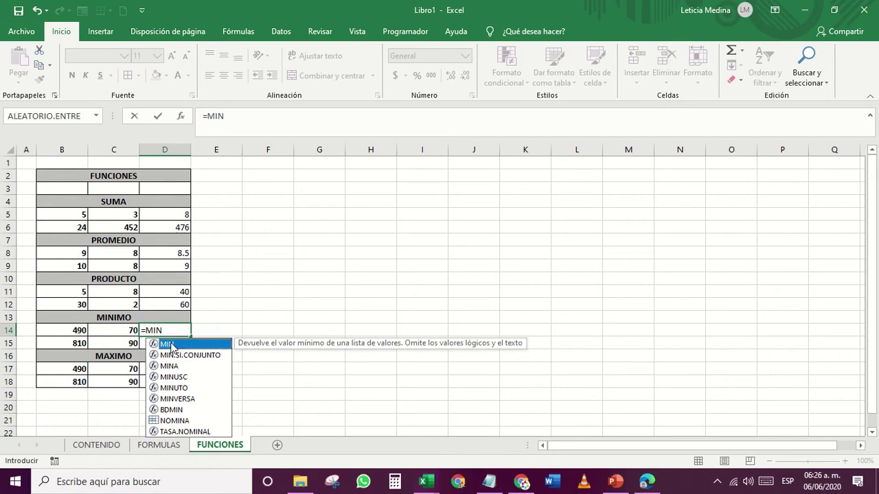
{"action": "double_click", "coordinate": [171, 344]}
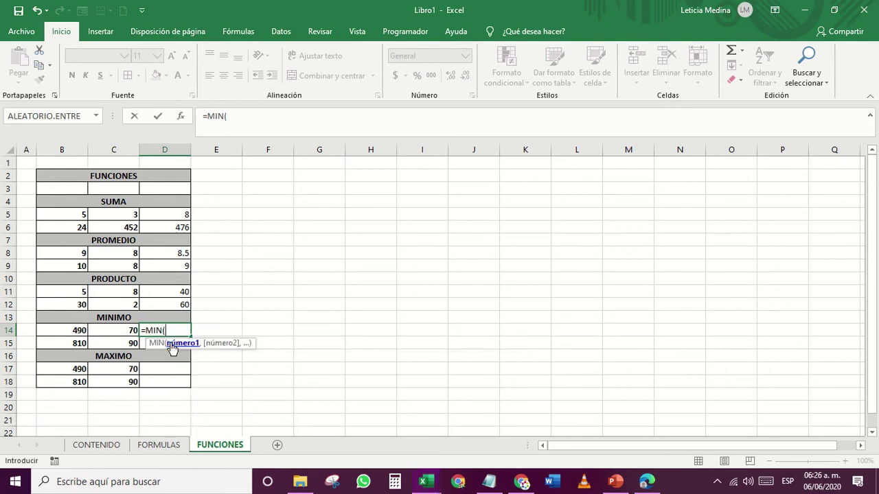
{"action": "left_click", "coordinate": [179, 118]}
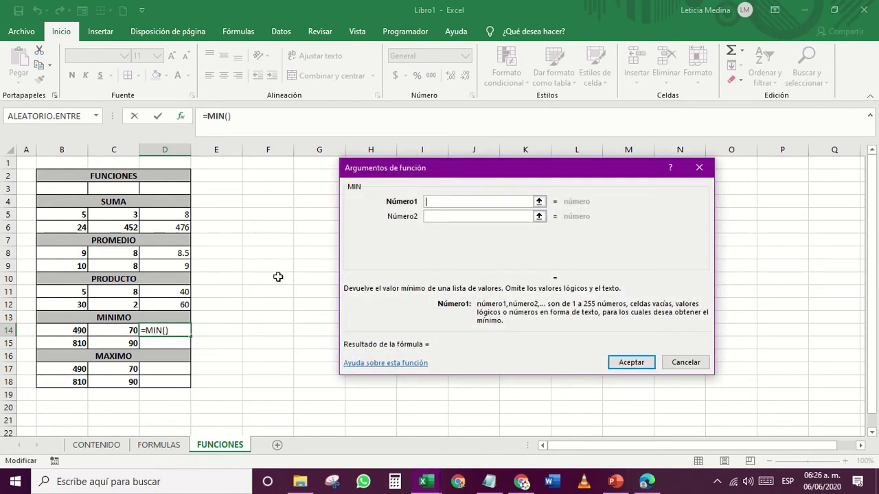
{"action": "left_click_drag", "start_coordinate": [76, 329], "coordinate": [114, 331]}
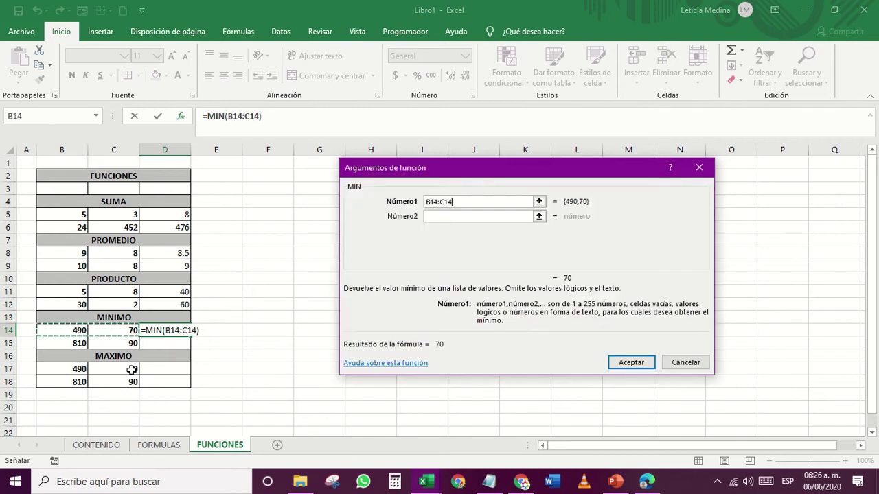
{"action": "key", "text": "Return"}
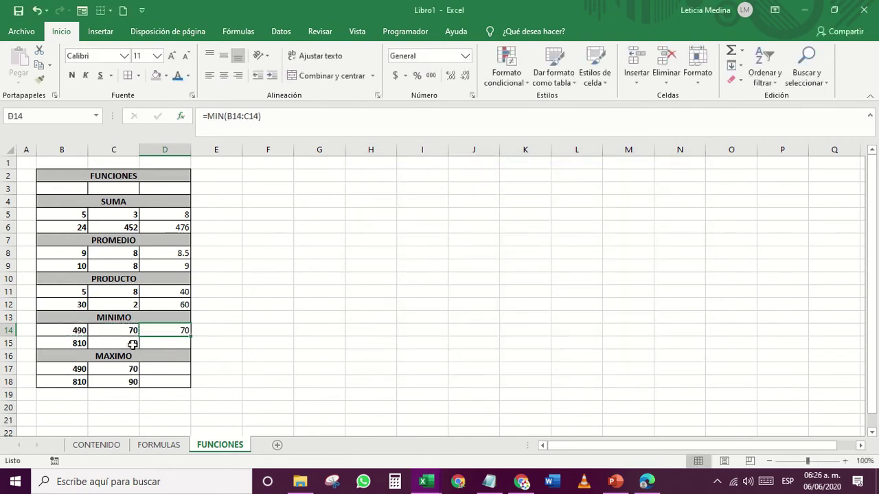
{"action": "left_click_drag", "start_coordinate": [191, 336], "coordinate": [181, 372]}
- Enter =MAX(B17:C17) in cell D17 of the MAXIMO block and fill it down to D18
{"action": "left_click", "coordinate": [181, 369]}
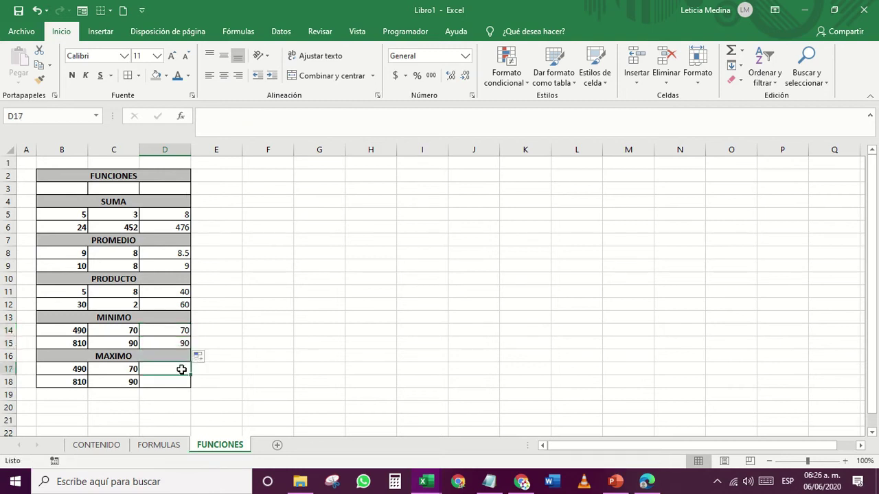
{"action": "type", "text": "=MAX"}
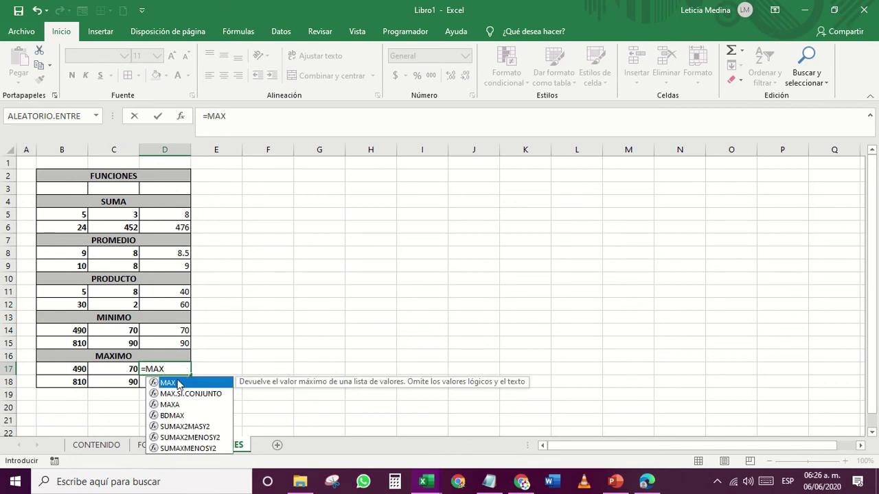
{"action": "double_click", "coordinate": [177, 384]}
{"action": "left_click", "coordinate": [182, 118]}
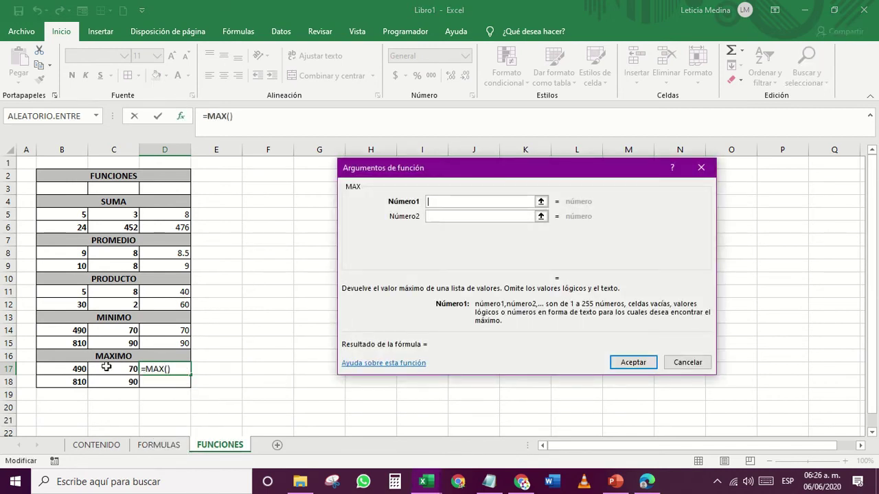
{"action": "left_click_drag", "start_coordinate": [81, 369], "coordinate": [103, 368]}
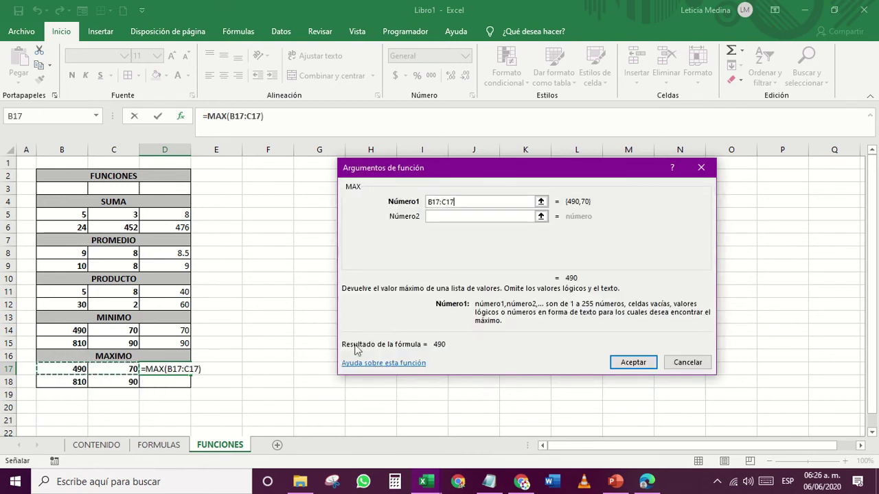
{"action": "left_click", "coordinate": [618, 363]}
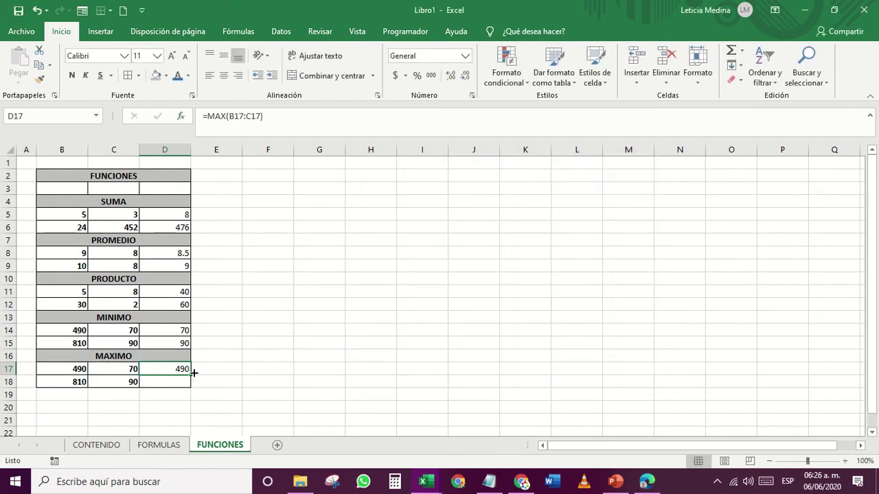
{"action": "left_click_drag", "start_coordinate": [190, 377], "coordinate": [191, 386]}
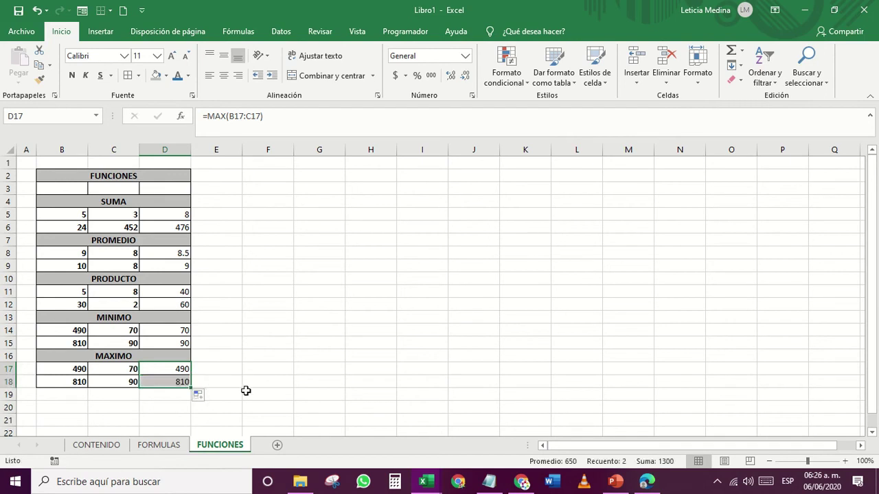
{"action": "left_click", "coordinate": [248, 391]}
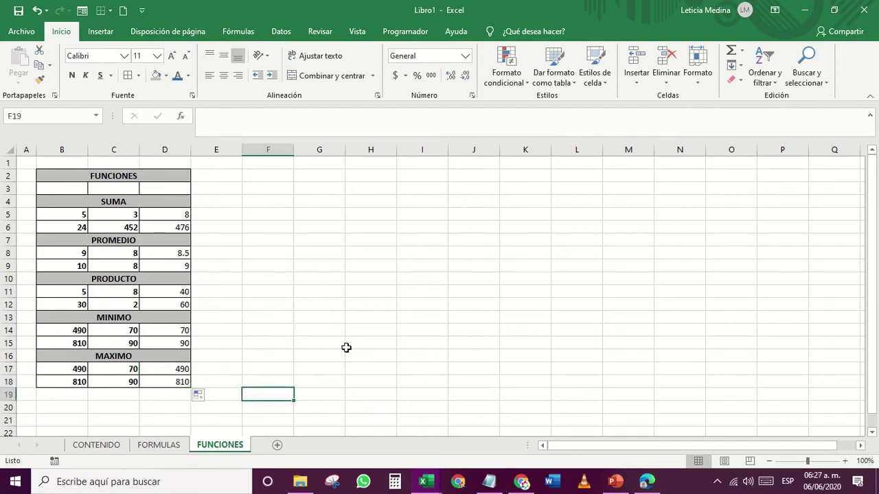
- Review the formula and function topics of the second class on the CONTENIDO sheet
{"action": "left_click", "coordinate": [168, 446]}
{"action": "left_click", "coordinate": [99, 445]}
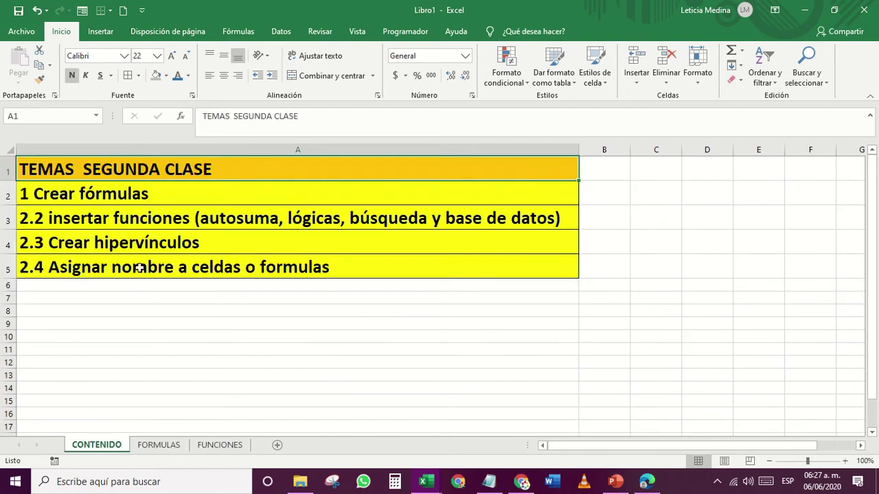
{"action": "left_click", "coordinate": [125, 193]}
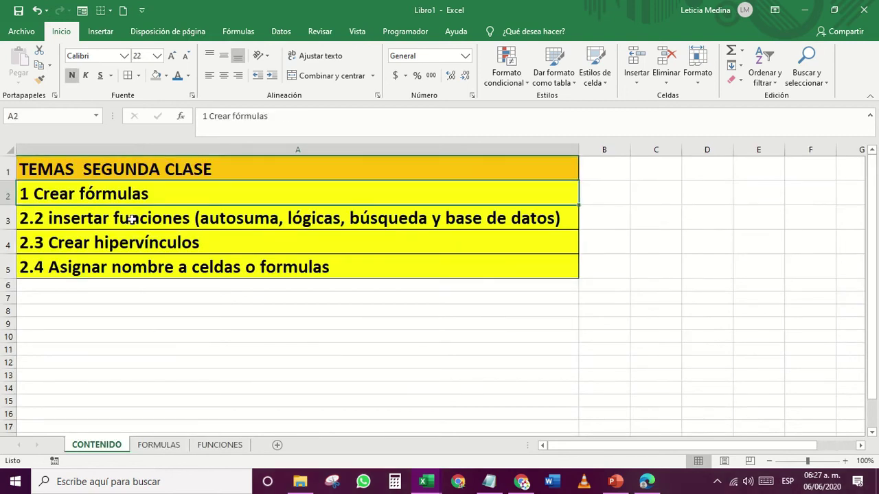
{"action": "left_click", "coordinate": [130, 219]}
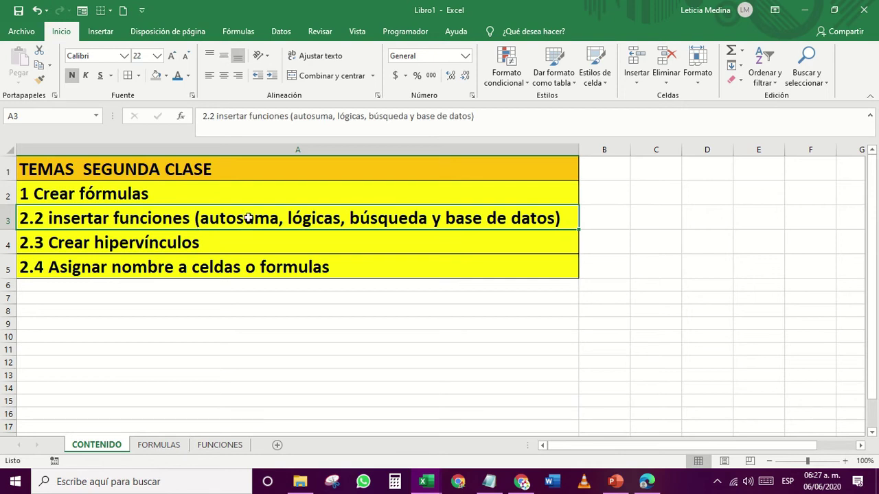
- Return to the FUNCIONES sheet and examine the AutoSum function choices and the dialog for inserting more functions
{"action": "left_click", "coordinate": [220, 445]}
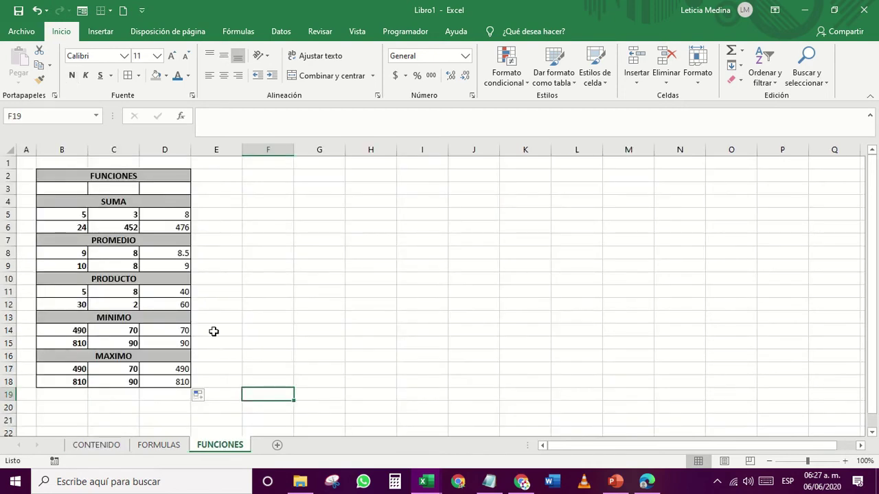
{"action": "left_click", "coordinate": [227, 227]}
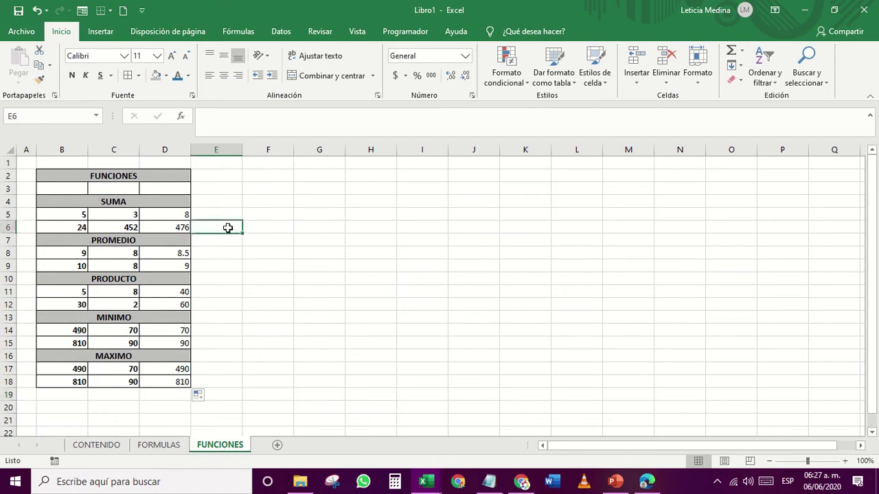
{"action": "left_click", "coordinate": [741, 52]}
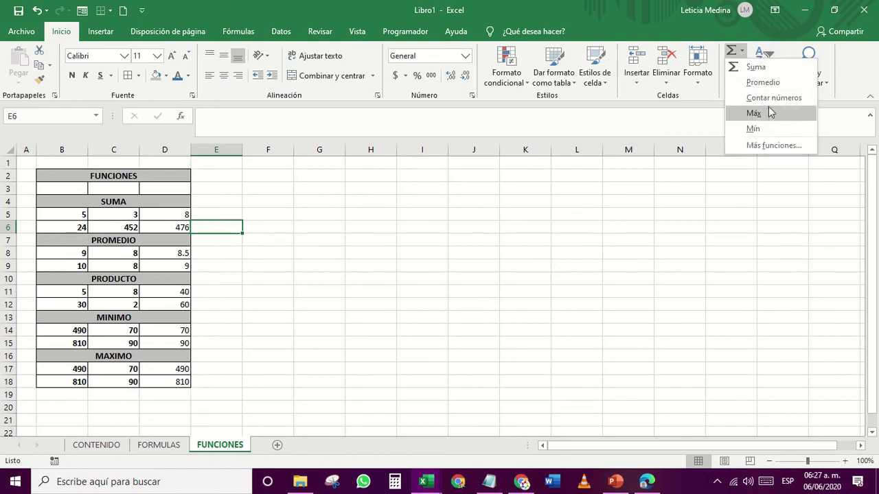
{"action": "left_click", "coordinate": [766, 145]}
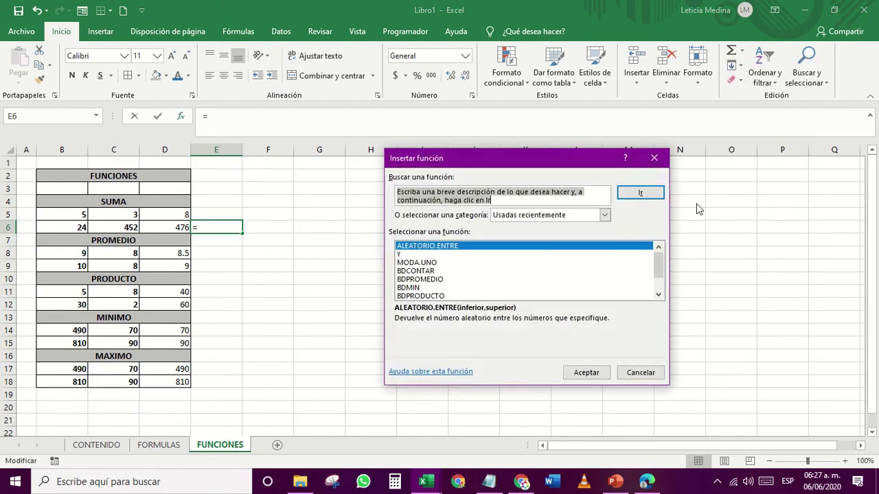
{"action": "left_click", "coordinate": [654, 158]}
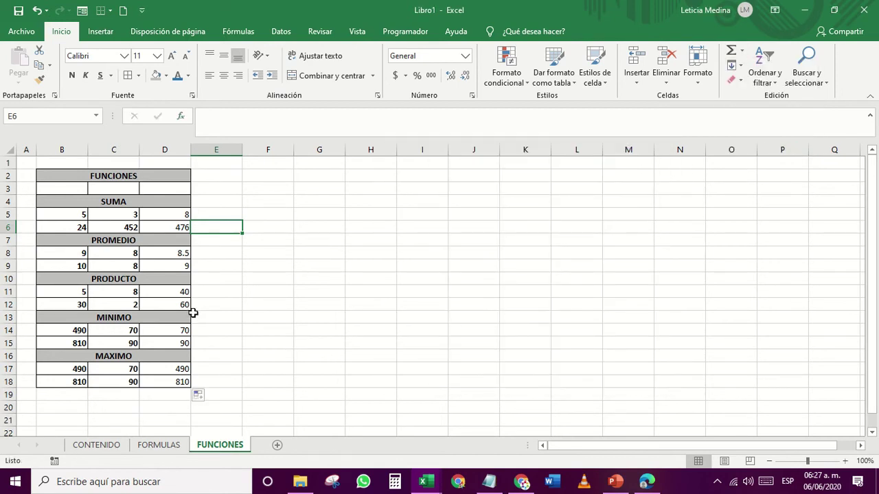
{"action": "key", "text": "Up"}
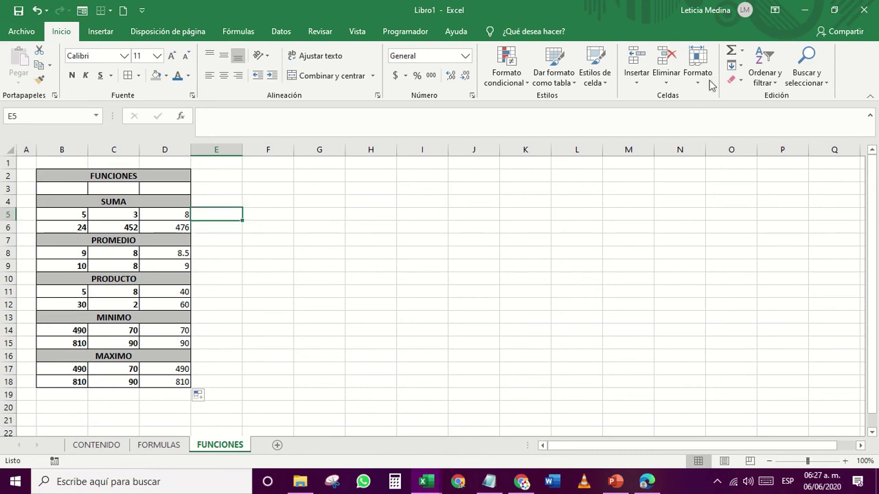
{"action": "left_click", "coordinate": [744, 52]}
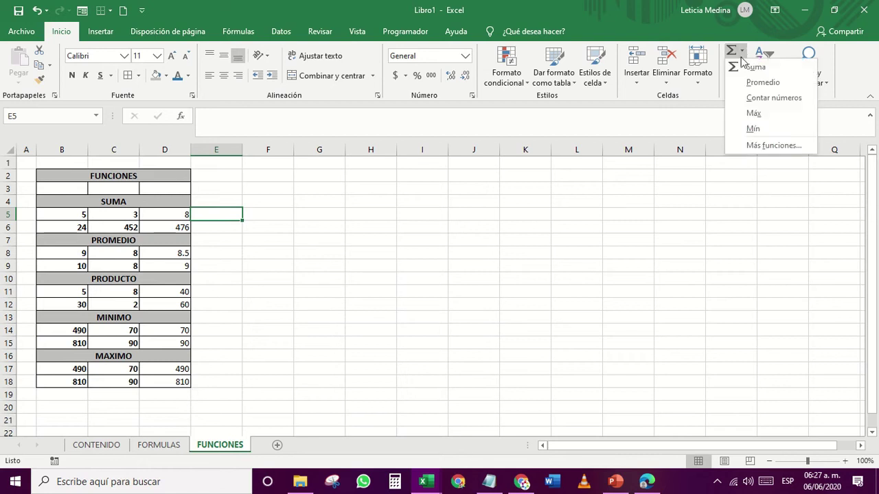
{"action": "left_click", "coordinate": [270, 271]}
- Clear the average functions in cells D8 and D9 of the PROMEDIO block
{"action": "left_click", "coordinate": [172, 253]}
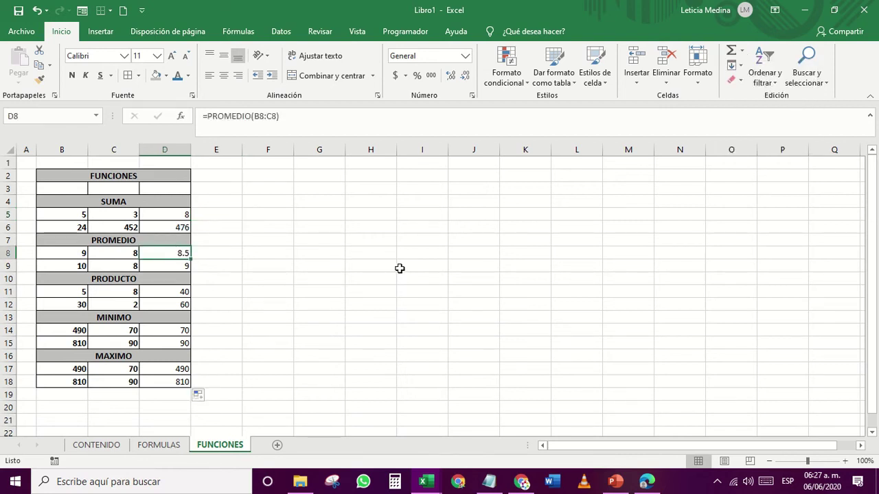
{"action": "key", "text": "Delete"}
{"action": "key", "text": "Down"}
{"action": "key", "text": "Delete"}
- Insert the AutoSum average function =PROMEDIO(B8:C8) in cell D8
{"action": "left_click", "coordinate": [186, 253]}
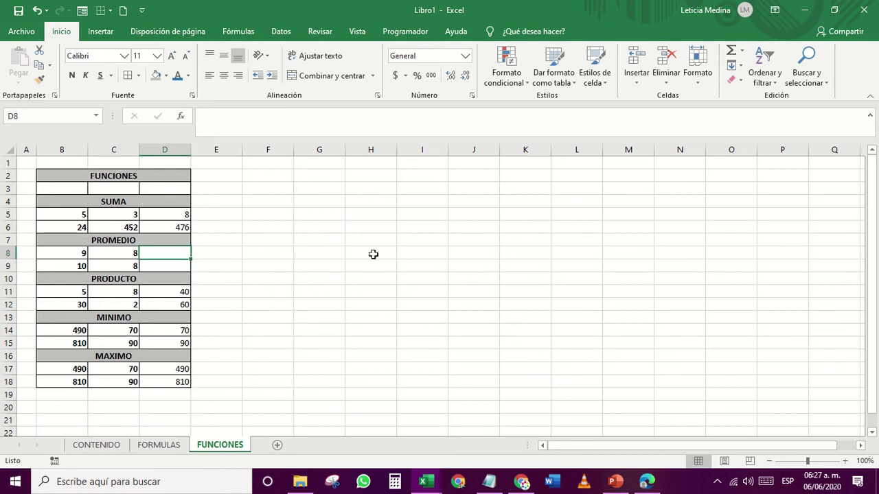
{"action": "left_click", "coordinate": [742, 53]}
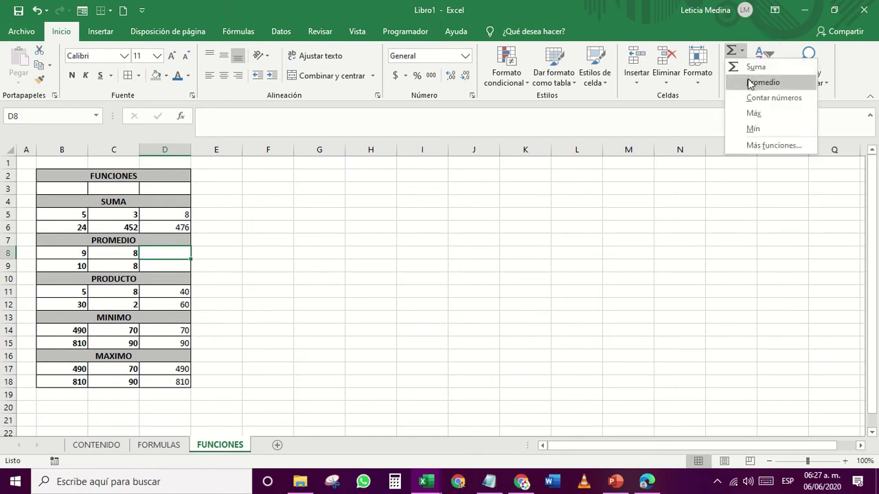
{"action": "left_click", "coordinate": [755, 82]}
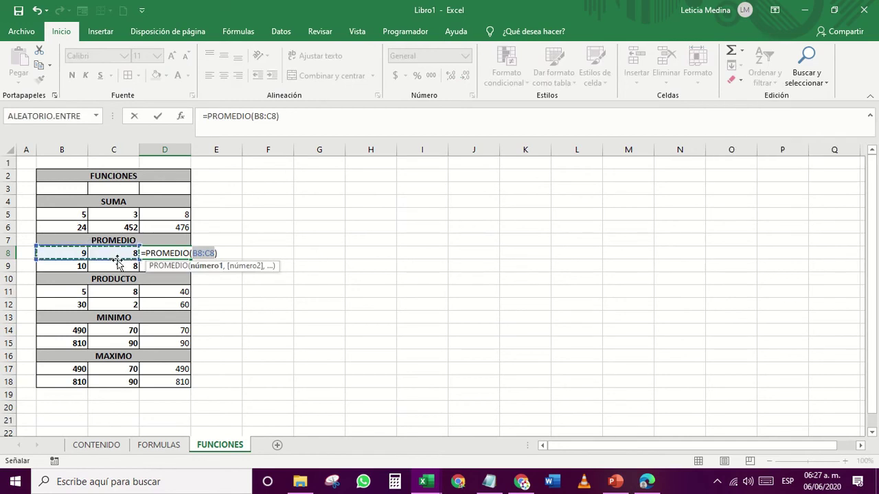
{"action": "key", "text": "Return"}
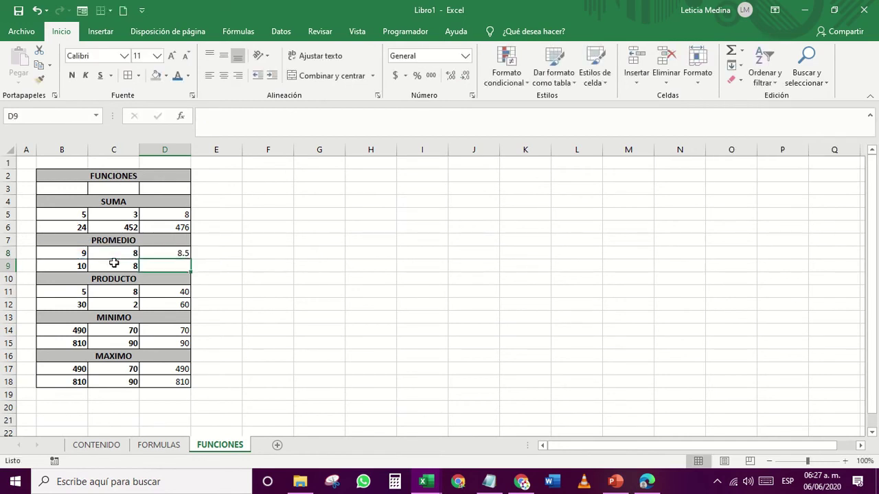
- Insert the AutoSum average function in cell D9 with its range set to B9:C9
{"action": "left_click", "coordinate": [742, 50]}
{"action": "left_click", "coordinate": [752, 81]}
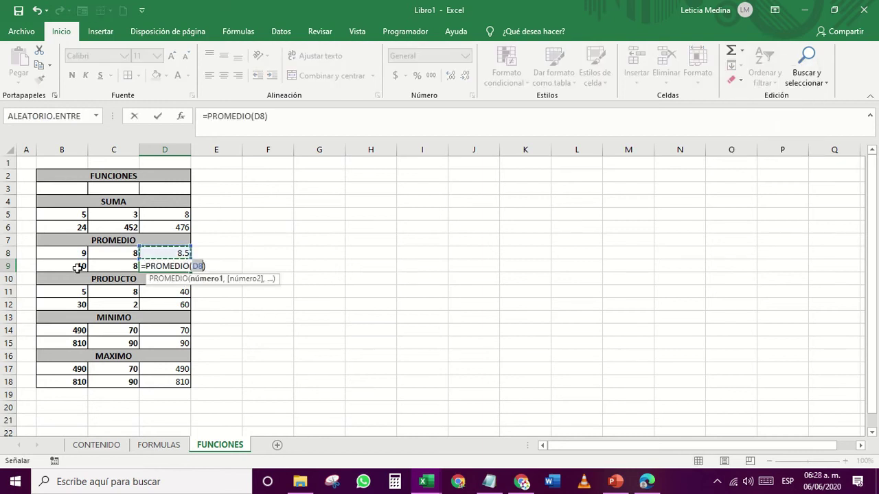
{"action": "left_click_drag", "start_coordinate": [74, 267], "coordinate": [184, 283]}
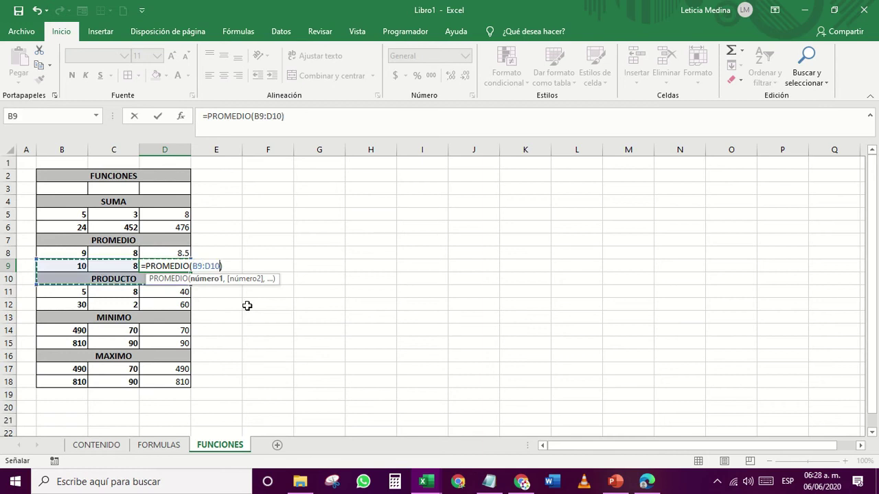
{"action": "mouse_move", "coordinate": [112, 271]}
{"action": "left_mouse_down"}
{"action": "mouse_move", "coordinate": [74, 267]}
{"action": "mouse_move", "coordinate": [97, 267]}
{"action": "left_mouse_up"}
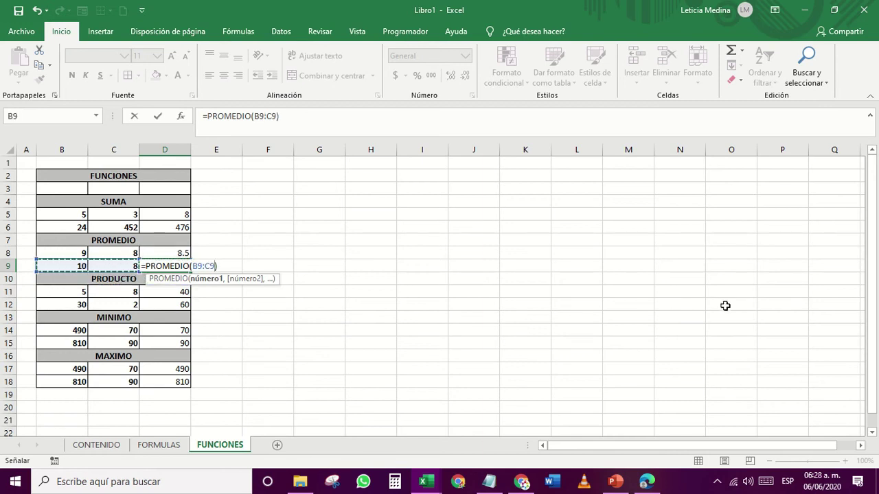
{"action": "key", "text": "Return"}
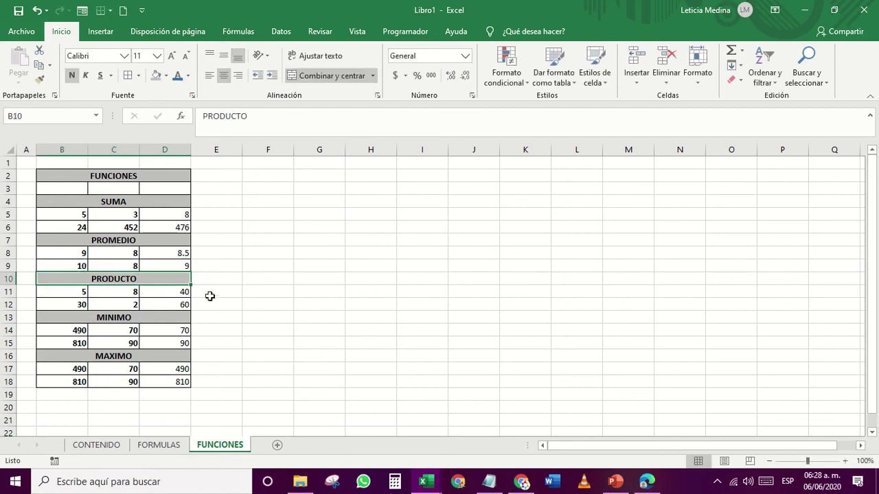
- Replace the minimum function in cell D14 with the AutoSum function =MIN(B14:C14)
{"action": "left_click", "coordinate": [181, 329]}
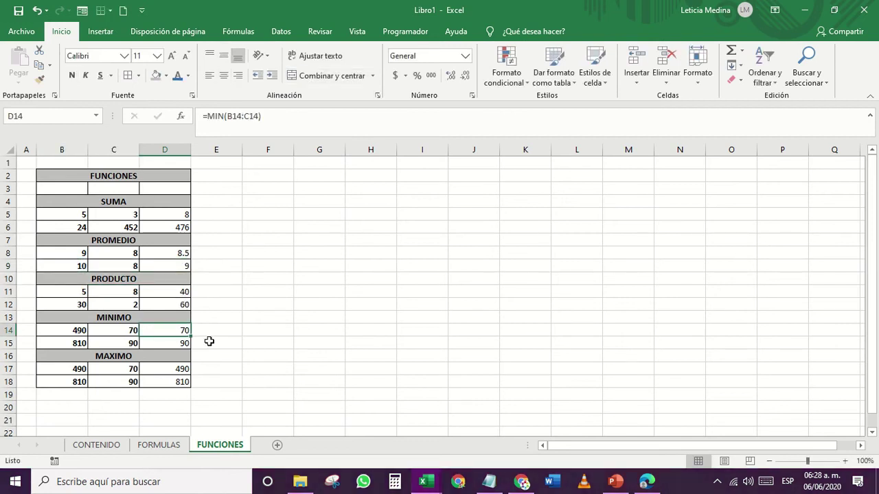
{"action": "key", "text": "Delete"}
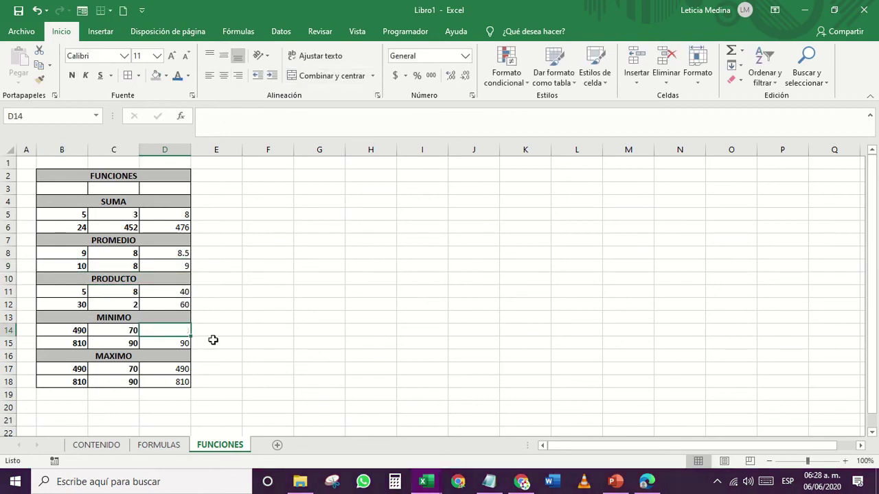
{"action": "left_click", "coordinate": [742, 51]}
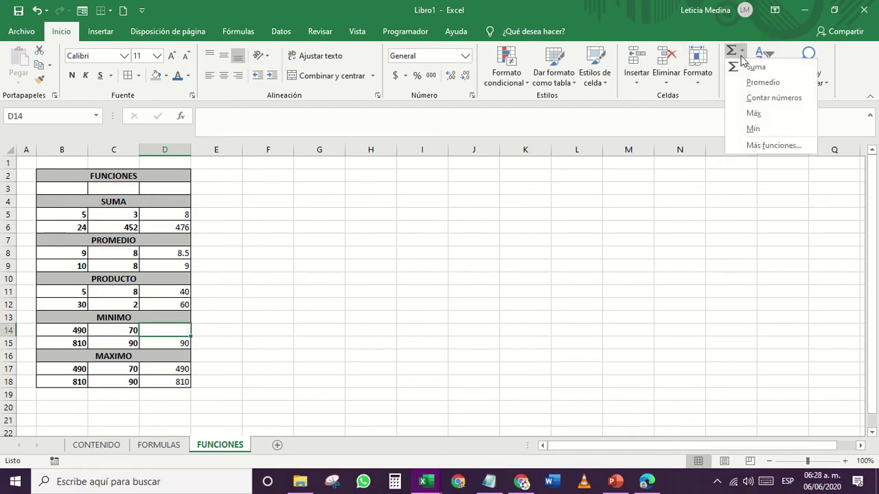
{"action": "left_click", "coordinate": [752, 128]}
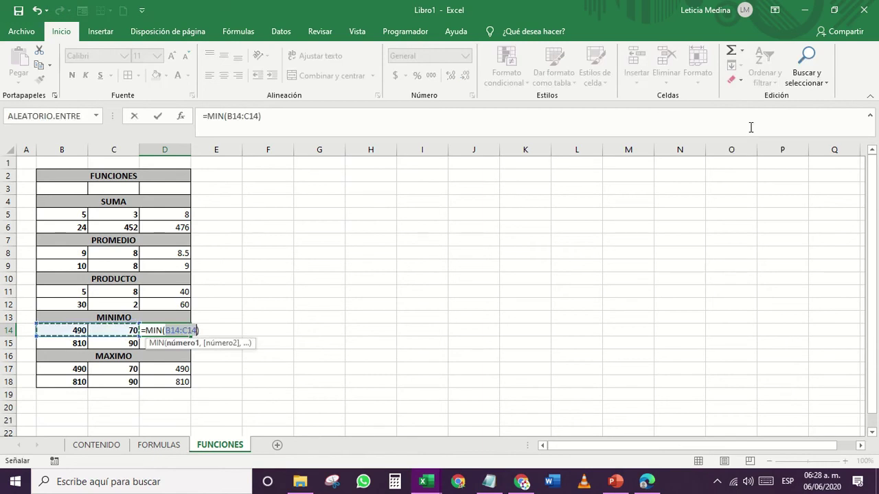
{"action": "key", "text": "Return"}
{"action": "left_click", "coordinate": [464, 288]}
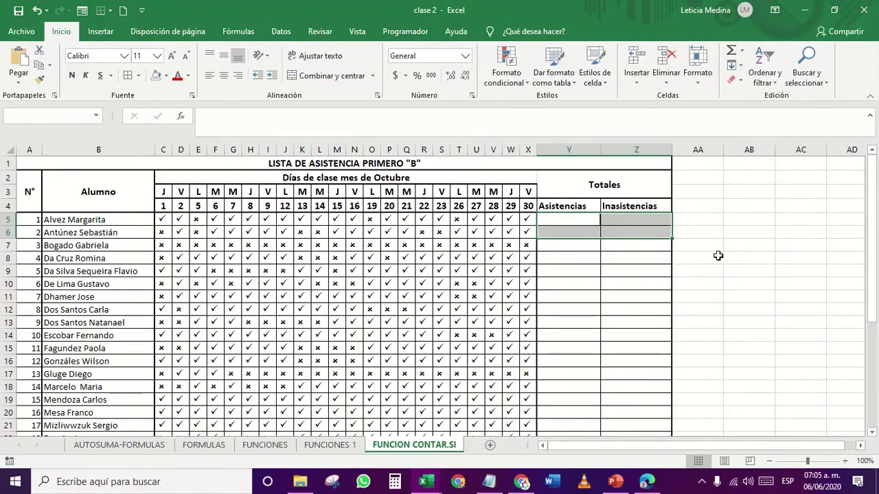
- For the Asistencias total in cell Y5 of the FUNCION CONTAR.SI sheet, look through the list of statistical functions
{"action": "left_click", "coordinate": [566, 218]}
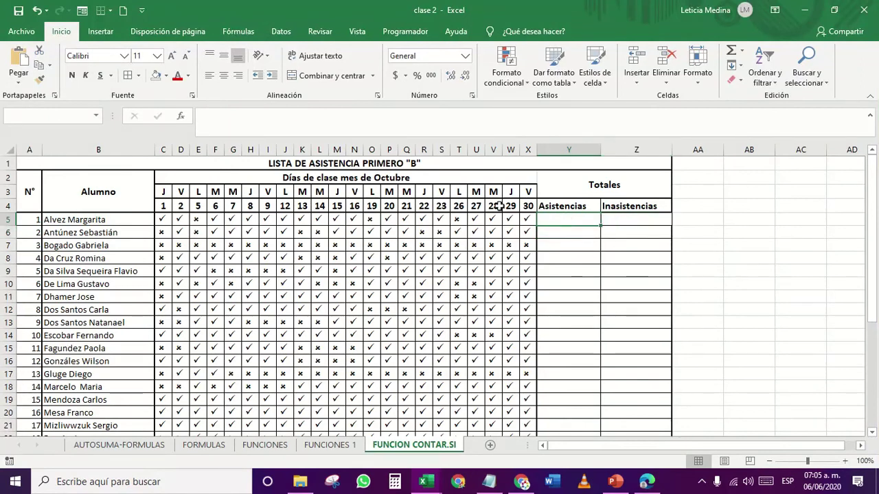
{"action": "left_click", "coordinate": [237, 31]}
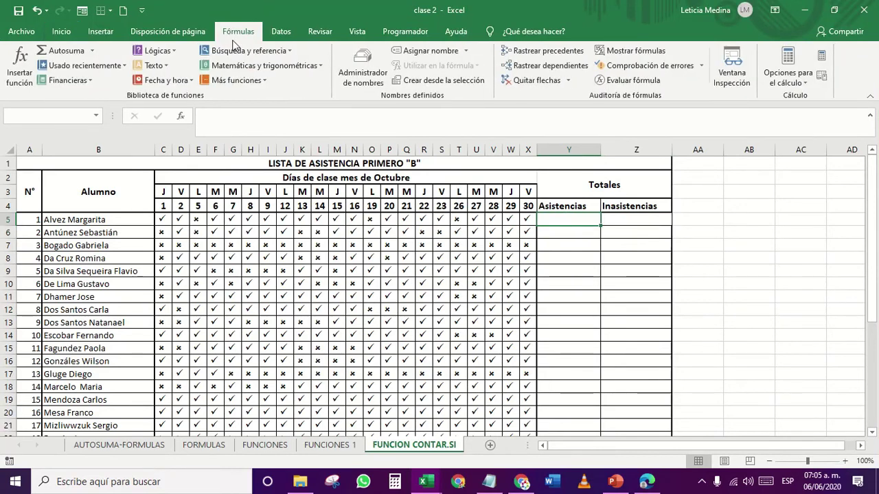
{"action": "left_click", "coordinate": [236, 80]}
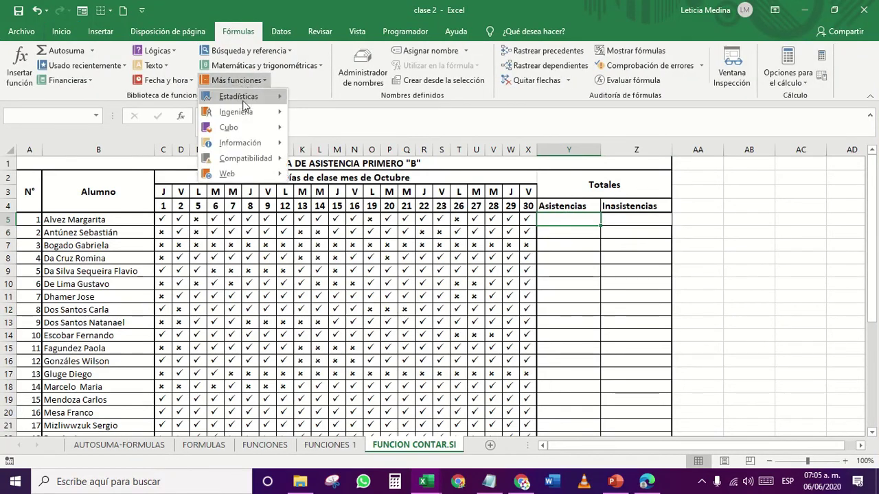
{"action": "mouse_move", "coordinate": [254, 96]}
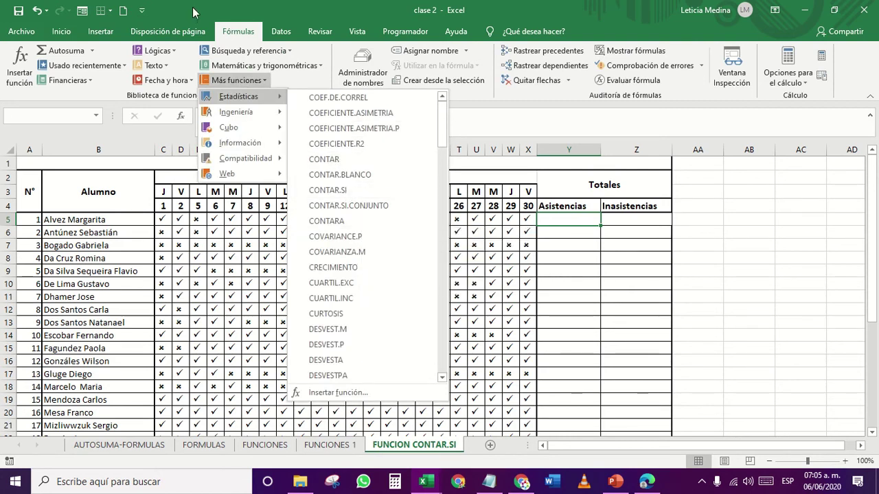
{"action": "left_click", "coordinate": [237, 31]}
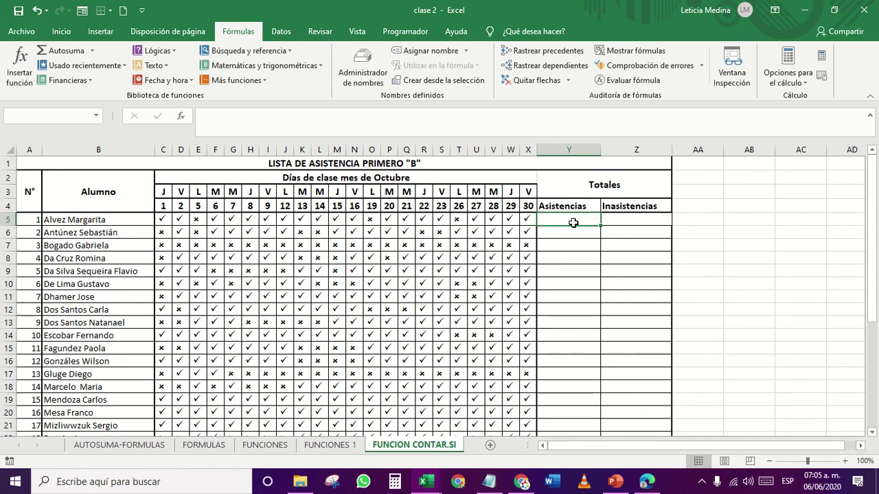
- Insert a CONTAR.SI function in cell Y5 with range C5:X5 and criterion ü to count the first student's attendances
{"action": "type", "text": "=cont"}
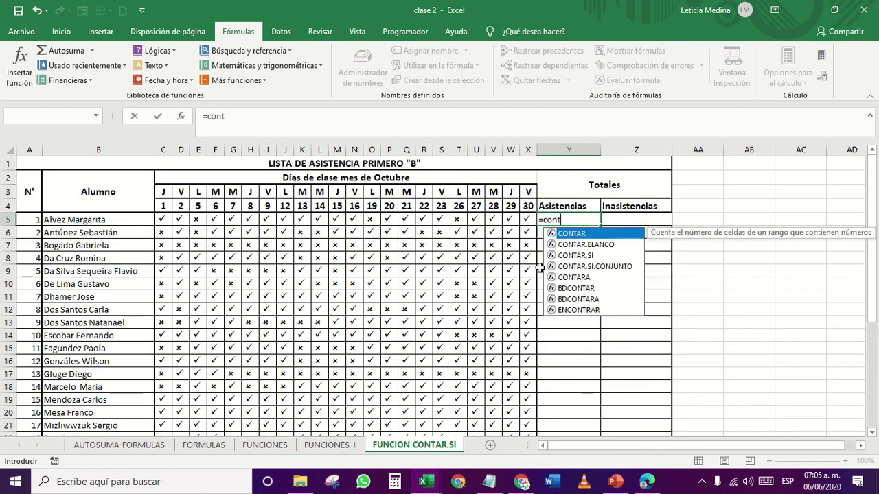
{"action": "double_click", "coordinate": [582, 257]}
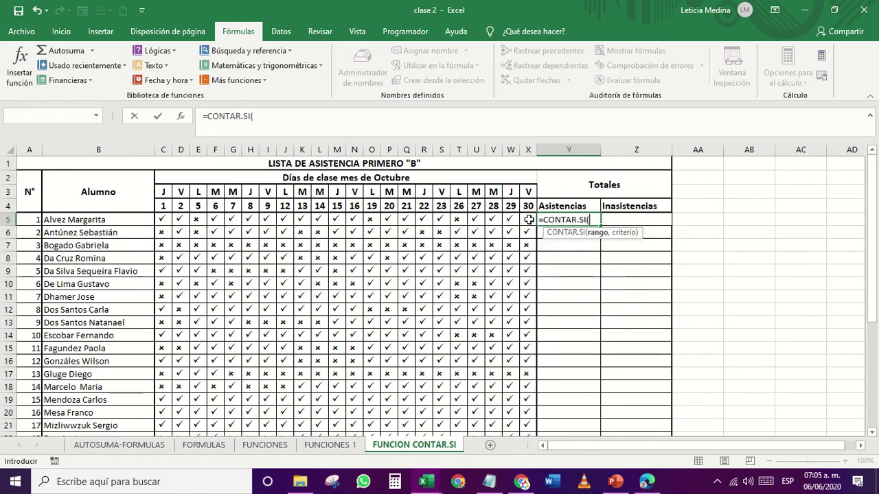
{"action": "left_click", "coordinate": [180, 116]}
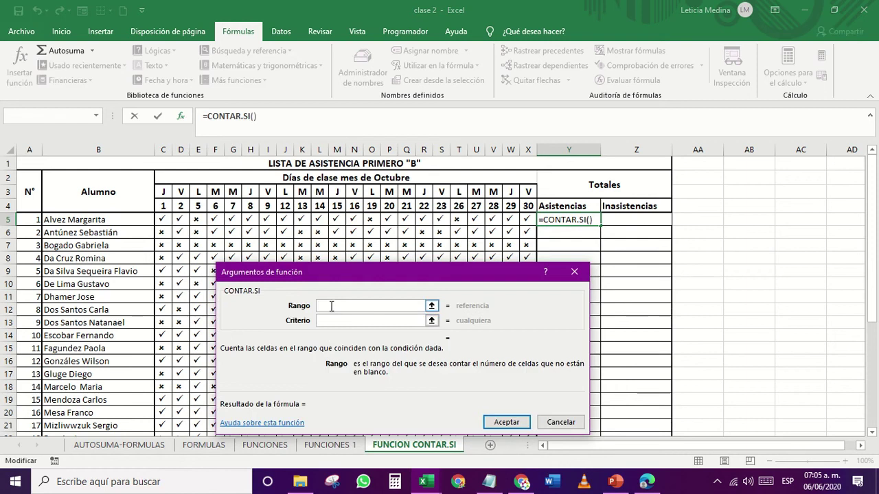
{"action": "left_click_drag", "start_coordinate": [165, 219], "coordinate": [526, 220]}
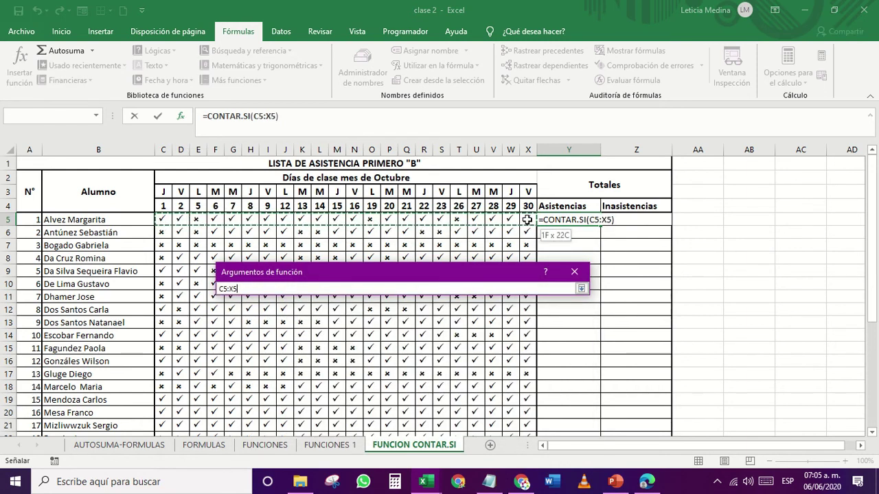
{"action": "left_click_drag", "start_coordinate": [526, 220], "coordinate": [527, 220]}
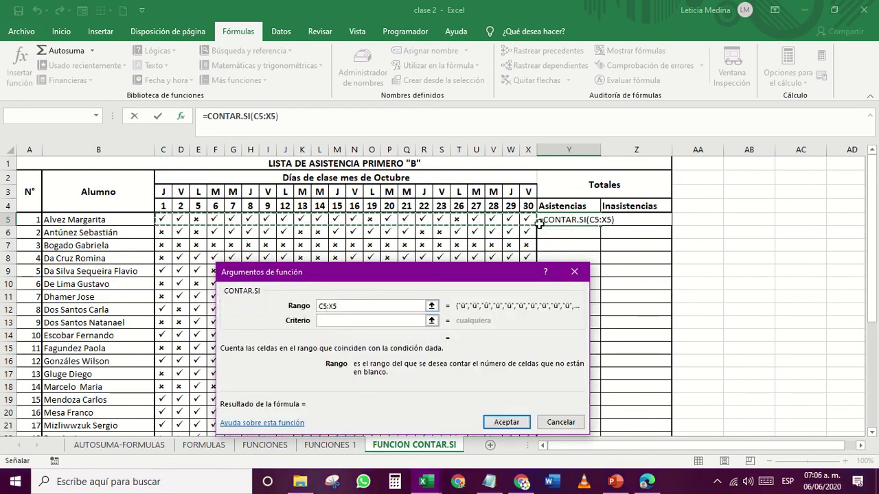
{"action": "left_click", "coordinate": [336, 320]}
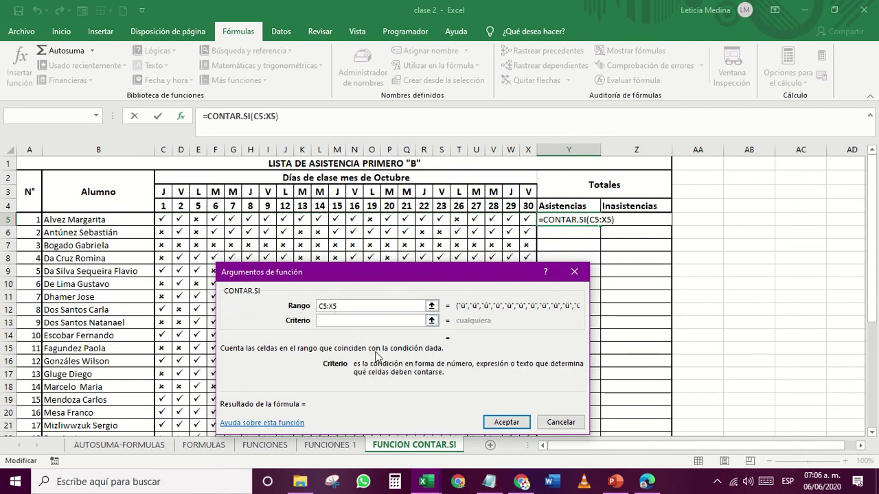
{"action": "type", "text": "ü"}
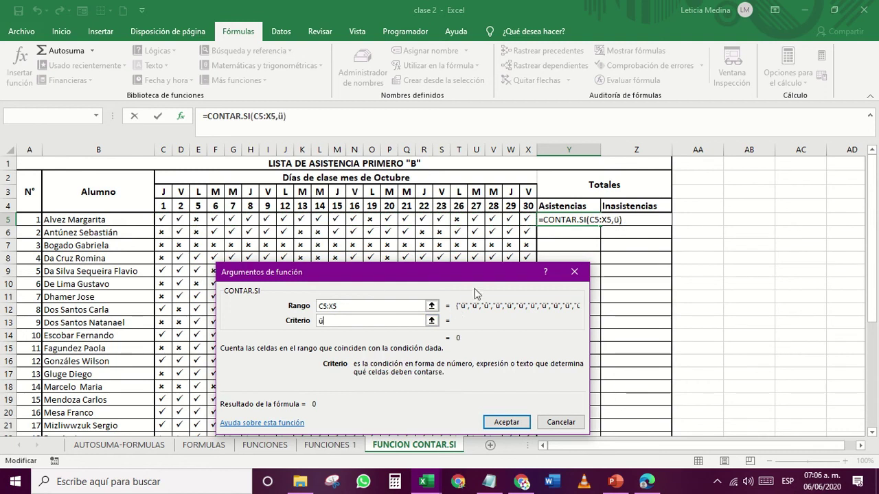
{"action": "left_click", "coordinate": [506, 424]}
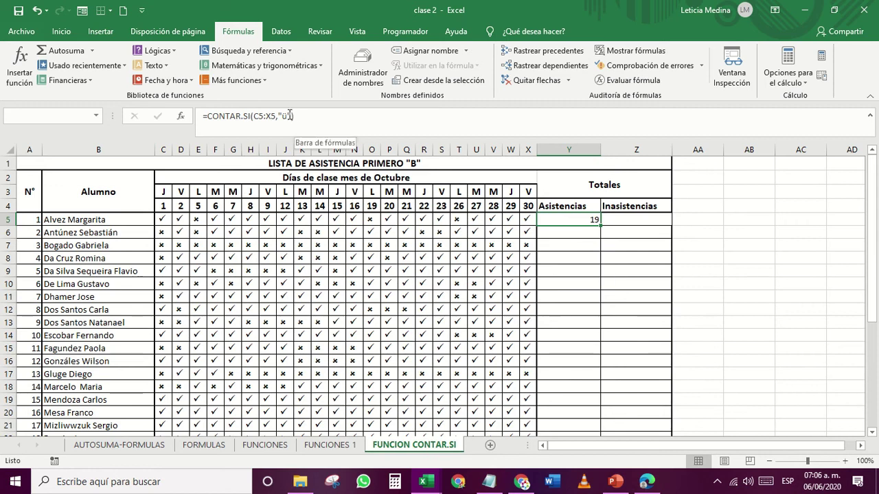
- Examine the font and the underlying characters of the tick and cross marks in row 5
{"action": "left_click", "coordinate": [479, 219]}
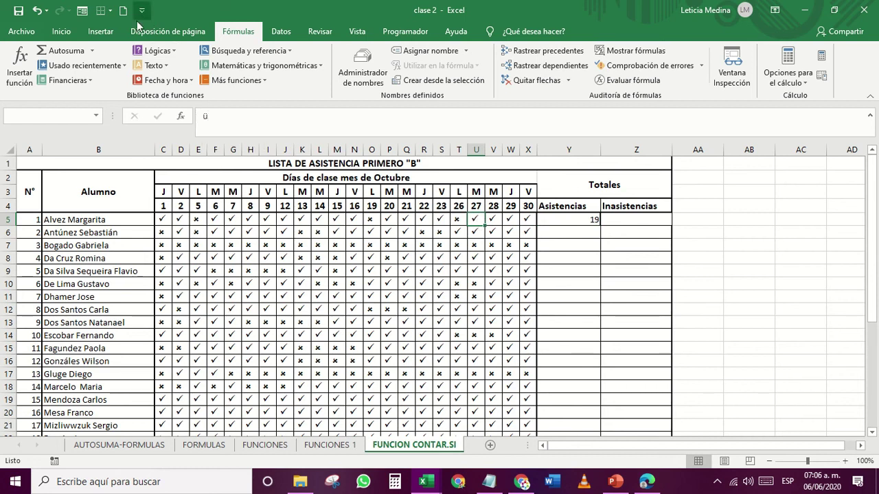
{"action": "left_click", "coordinate": [61, 31]}
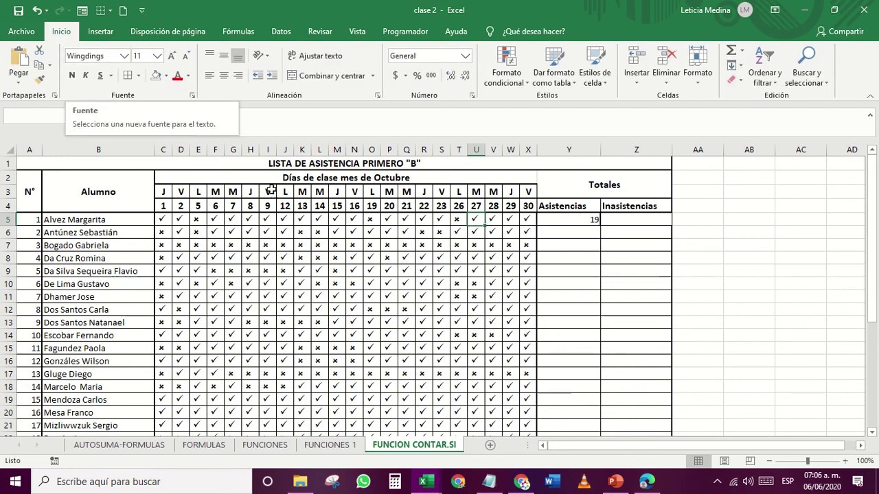
{"action": "left_click", "coordinate": [511, 219]}
{"action": "left_click", "coordinate": [457, 220]}
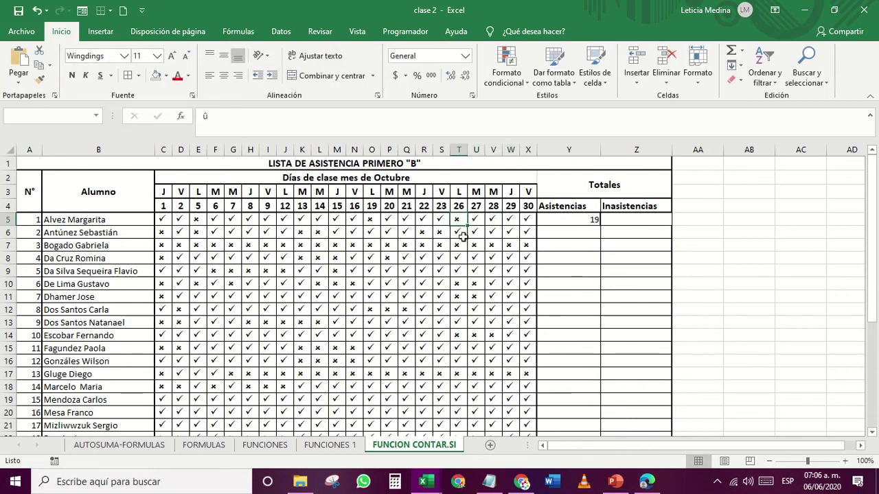
{"action": "double_click", "coordinate": [215, 115]}
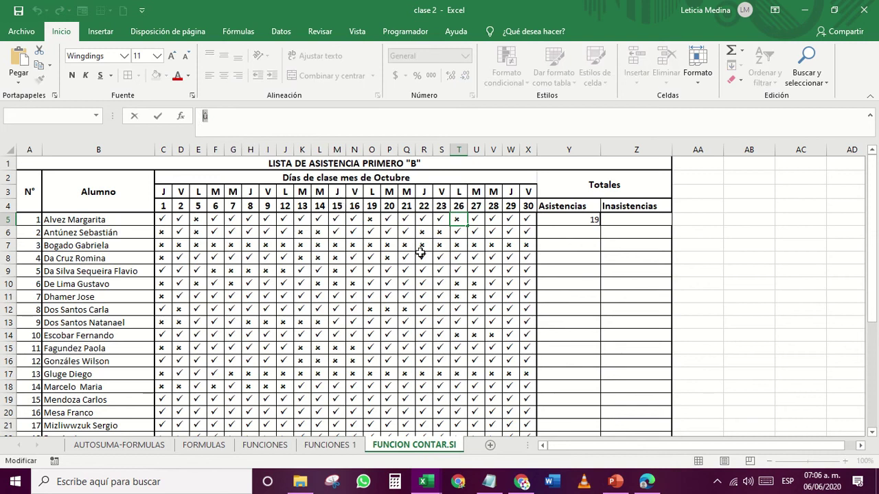
- Insert a CONTAR.SI function in cell Z5 with range C5:X5 and criterion û to count the first student's absences
{"action": "left_click", "coordinate": [628, 219]}
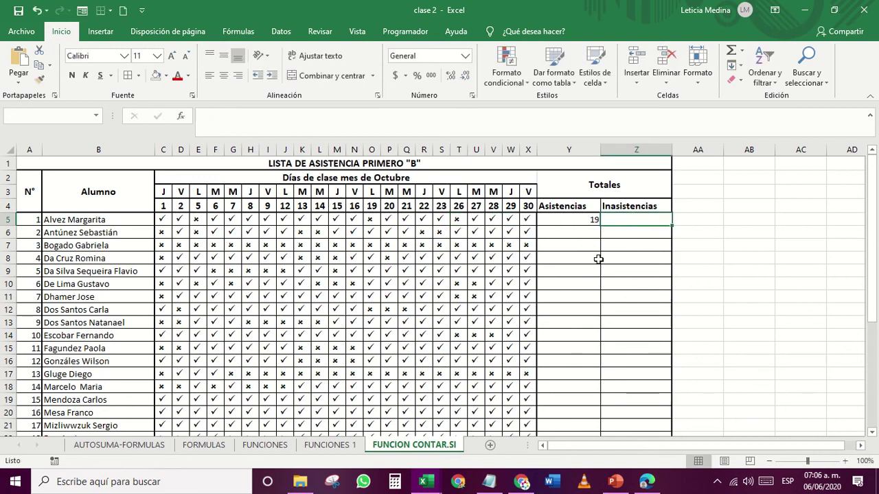
{"action": "type", "text": "="}
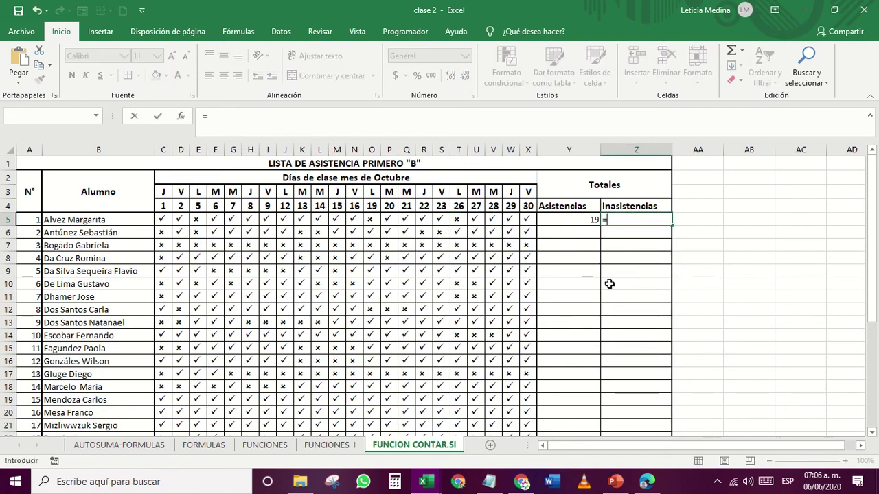
{"action": "type", "text": "cont"}
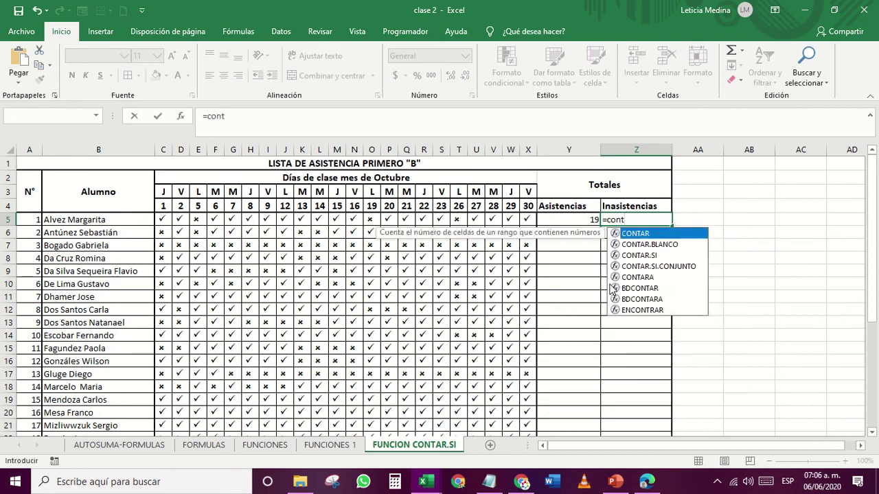
{"action": "double_click", "coordinate": [621, 257]}
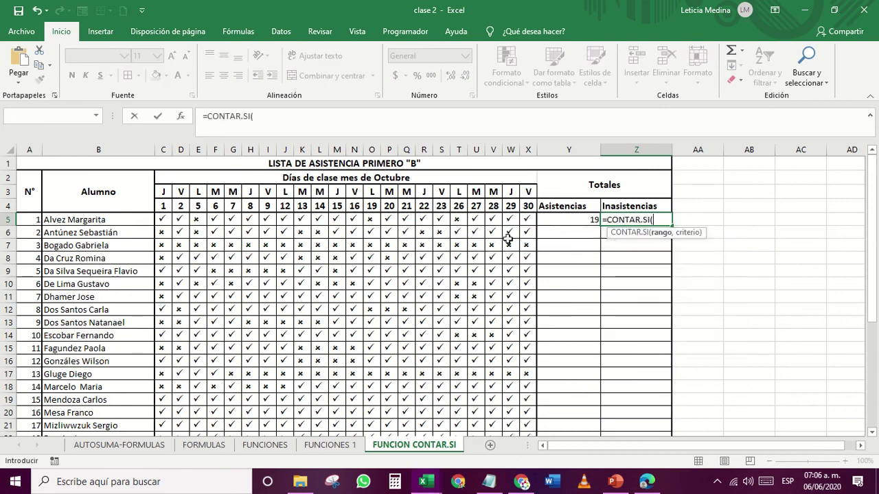
{"action": "left_click", "coordinate": [180, 116]}
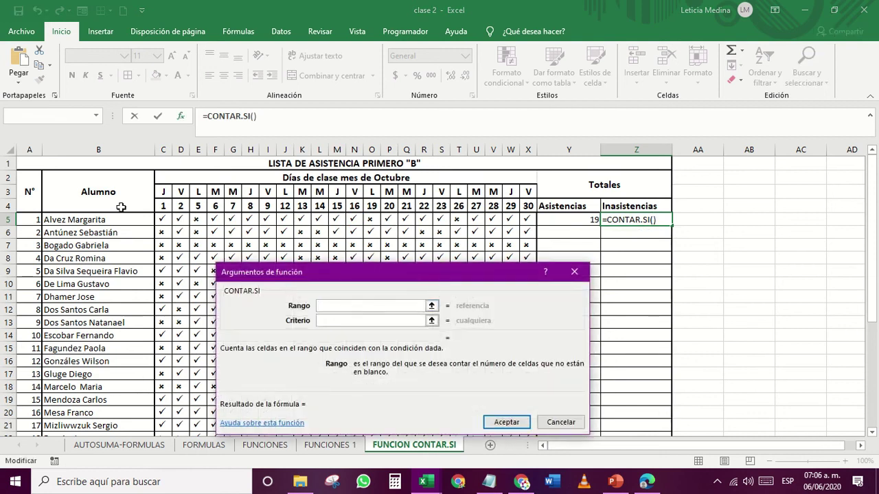
{"action": "left_click_drag", "start_coordinate": [162, 220], "coordinate": [527, 219]}
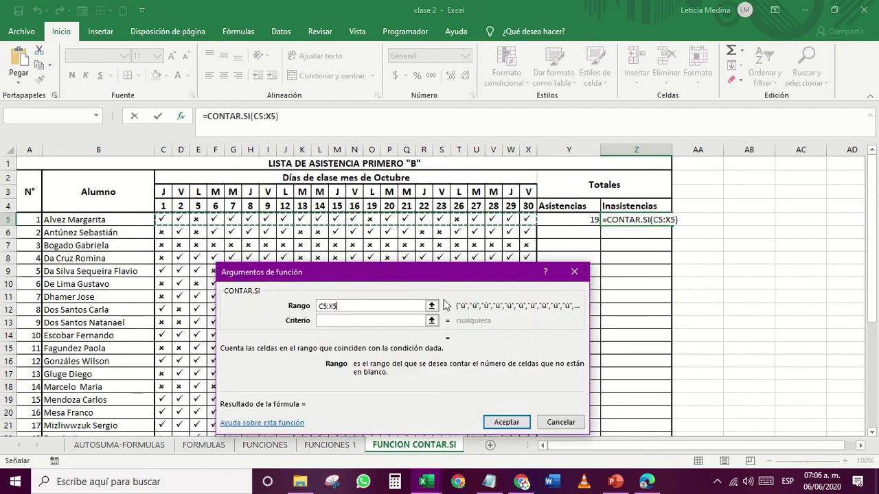
{"action": "left_click", "coordinate": [389, 320]}
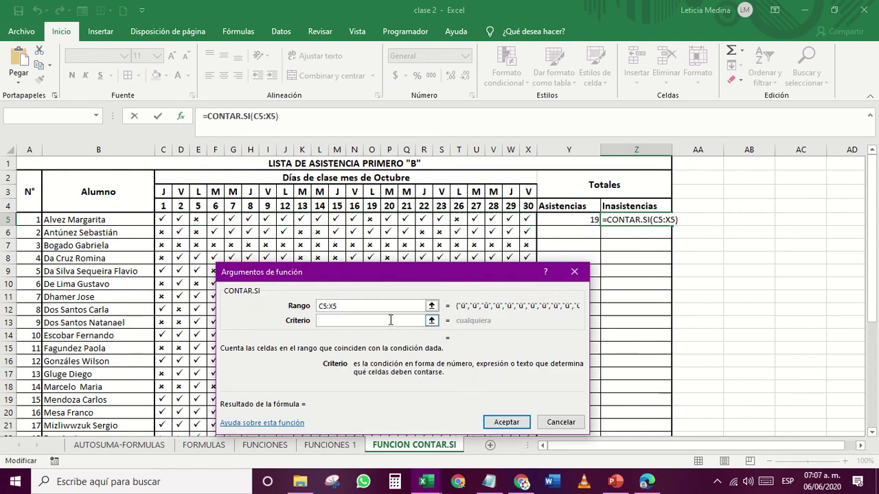
{"action": "type", "text": "û"}
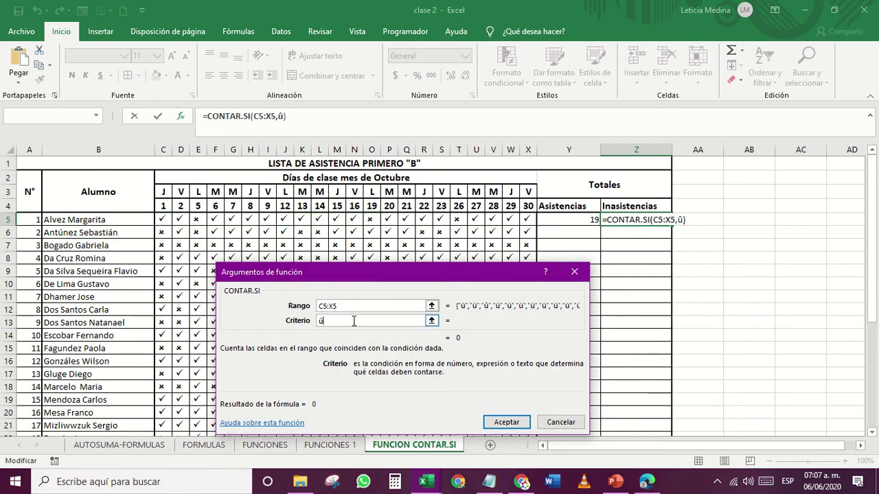
{"action": "left_click", "coordinate": [506, 422]}
- Review the attendance and absence formulas in Y5 and Z5 against the marks in C5:X5
{"action": "left_click", "coordinate": [568, 221]}
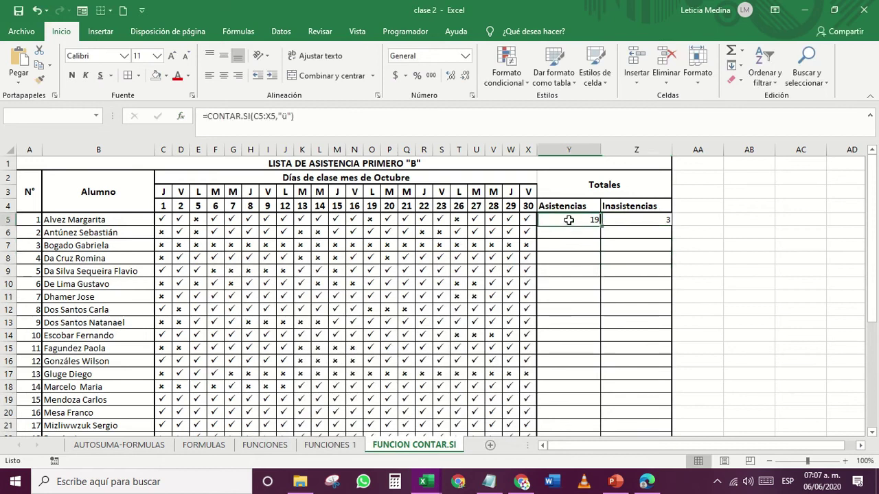
{"action": "left_click", "coordinate": [648, 218]}
{"action": "left_click_drag", "start_coordinate": [164, 220], "coordinate": [527, 220]}
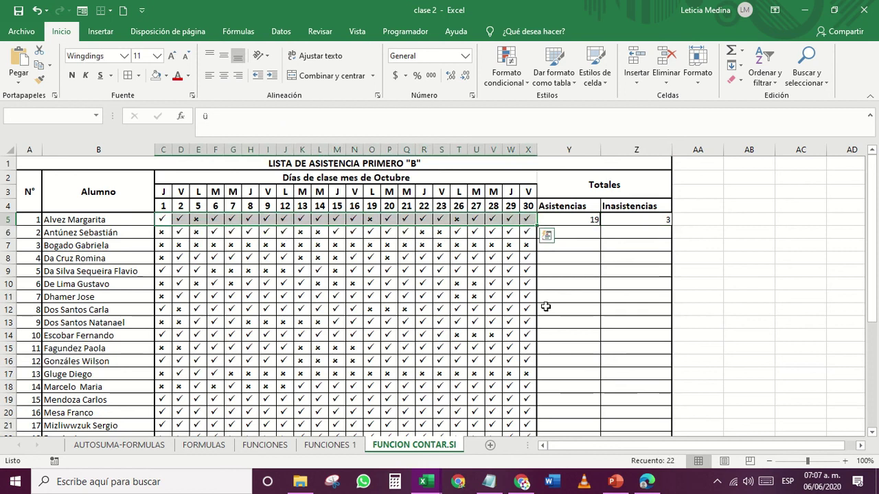
{"action": "left_click", "coordinate": [580, 218]}
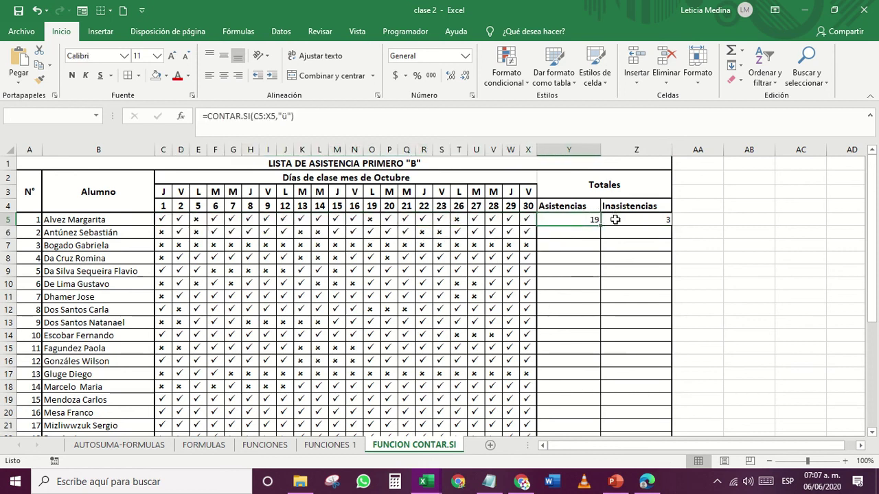
{"action": "left_click", "coordinate": [613, 220]}
- Fill the attendance formula from Y5 down the Asistencias column to the last student in Y27
{"action": "left_click", "coordinate": [563, 220]}
{"action": "left_click_drag", "start_coordinate": [598, 227], "coordinate": [581, 413]}
{"action": "scroll", "coordinate": [696, 257], "scroll_direction": "up", "scroll_amount": 3}
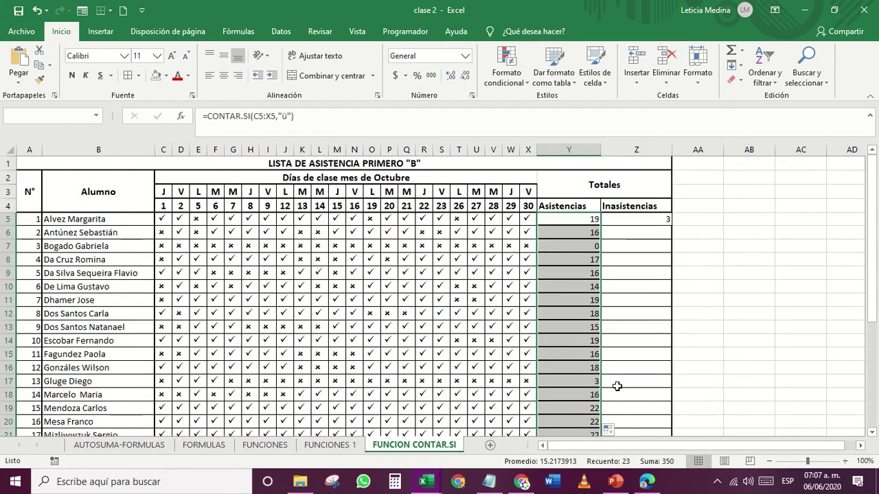
{"action": "scroll", "coordinate": [621, 419], "scroll_direction": "down", "scroll_amount": 5}
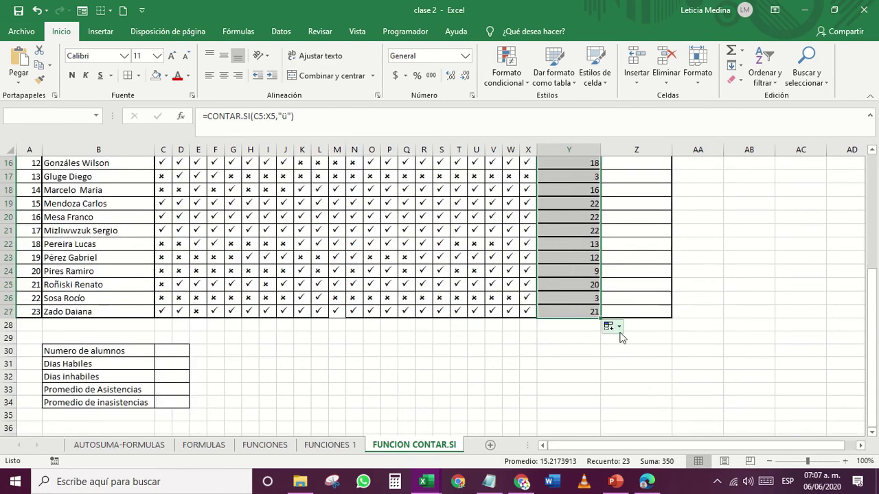
- Switch the Asistencias fill down to Y27 to fill without formatting, keeping the column's original cell format
{"action": "scroll", "coordinate": [542, 262], "scroll_direction": "up", "scroll_amount": 5}
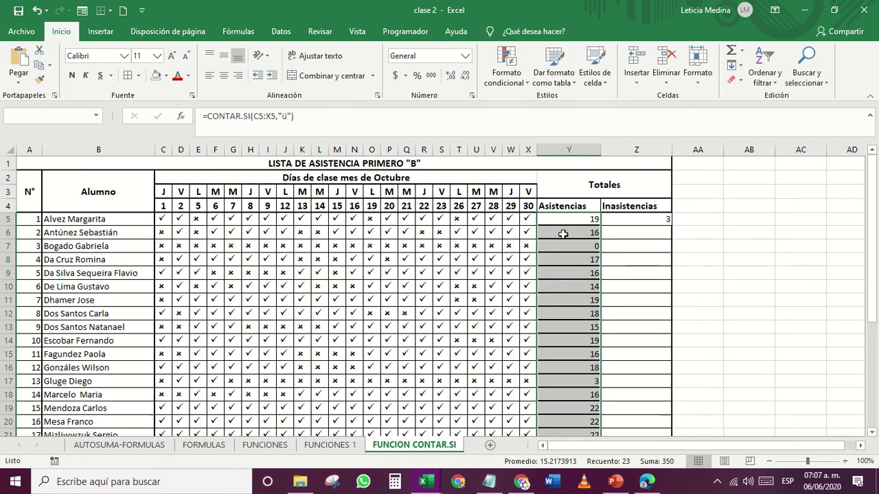
{"action": "scroll", "coordinate": [576, 309], "scroll_direction": "down", "scroll_amount": 4}
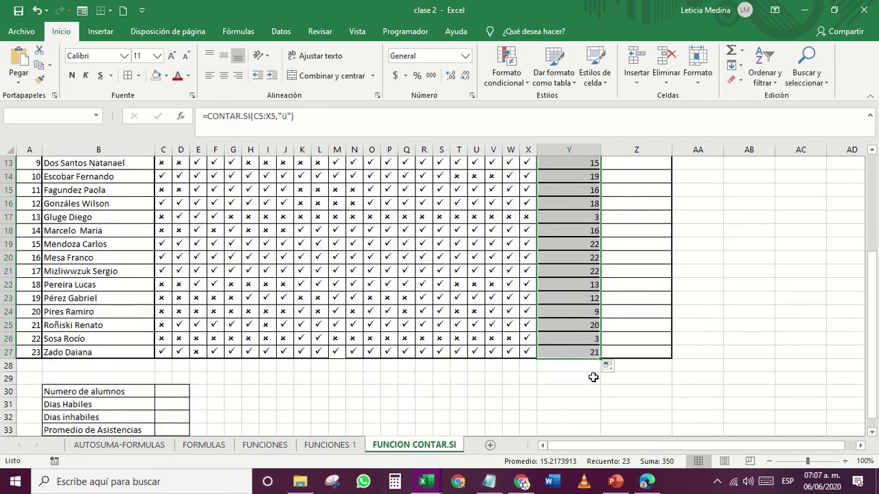
{"action": "left_click", "coordinate": [620, 369]}
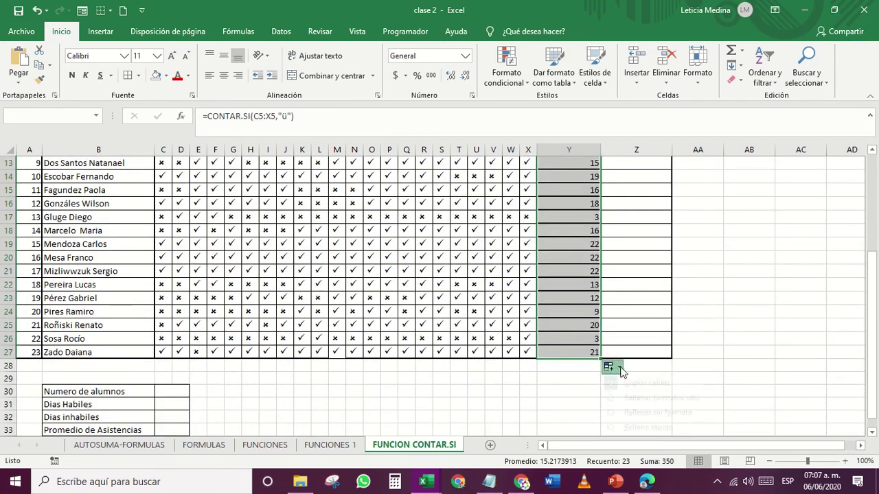
{"action": "left_click", "coordinate": [632, 414]}
{"action": "left_click", "coordinate": [649, 394]}
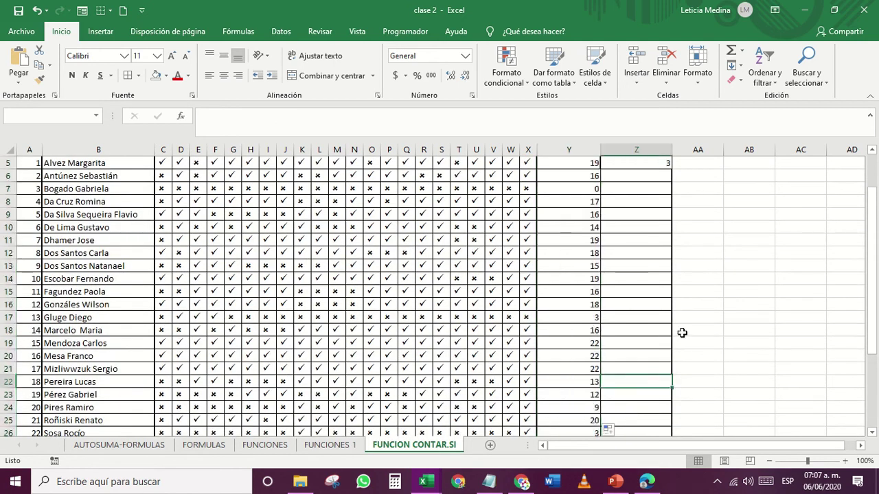
- Fill the absence formula from Z5 down the Inasistencias column to Z27, without formatting
{"action": "scroll", "coordinate": [682, 331], "scroll_direction": "up", "scroll_amount": 2}
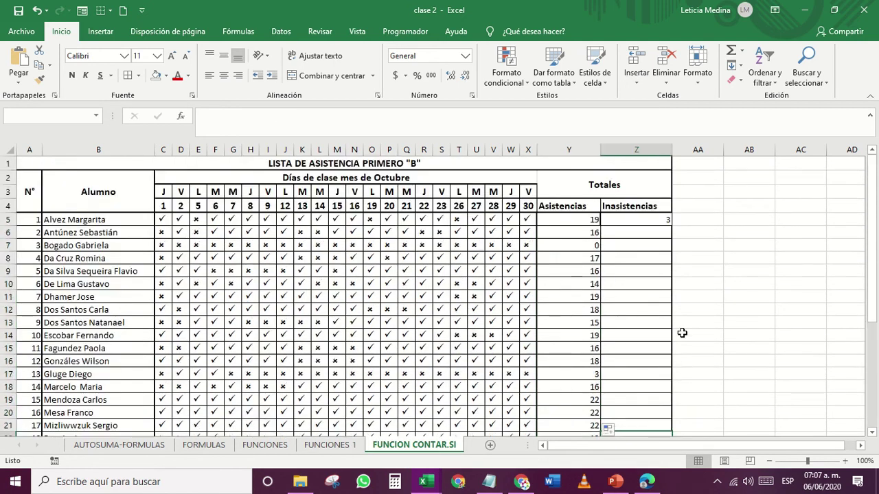
{"action": "left_click", "coordinate": [659, 220]}
{"action": "left_click_drag", "start_coordinate": [672, 225], "coordinate": [671, 406]}
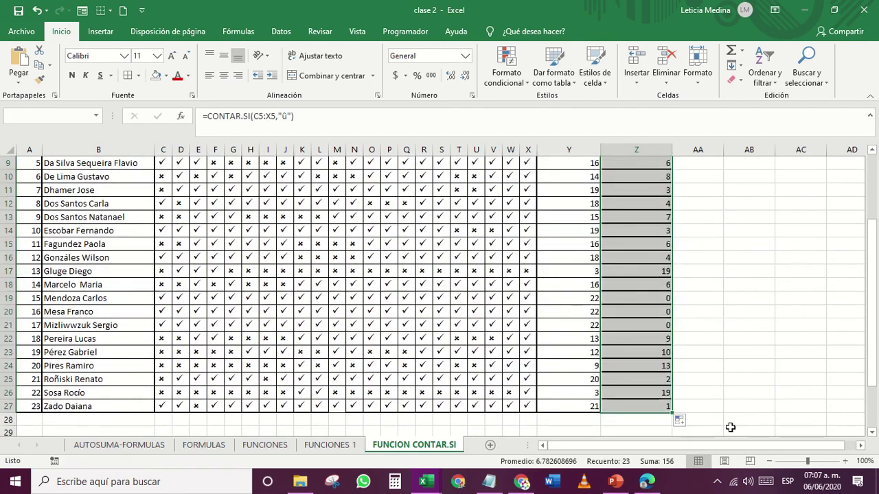
{"action": "left_click", "coordinate": [683, 423]}
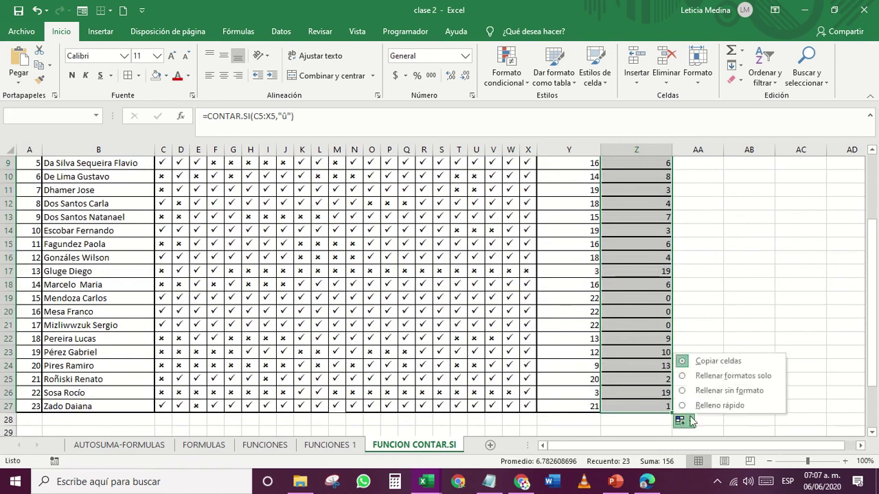
{"action": "left_click", "coordinate": [711, 393]}
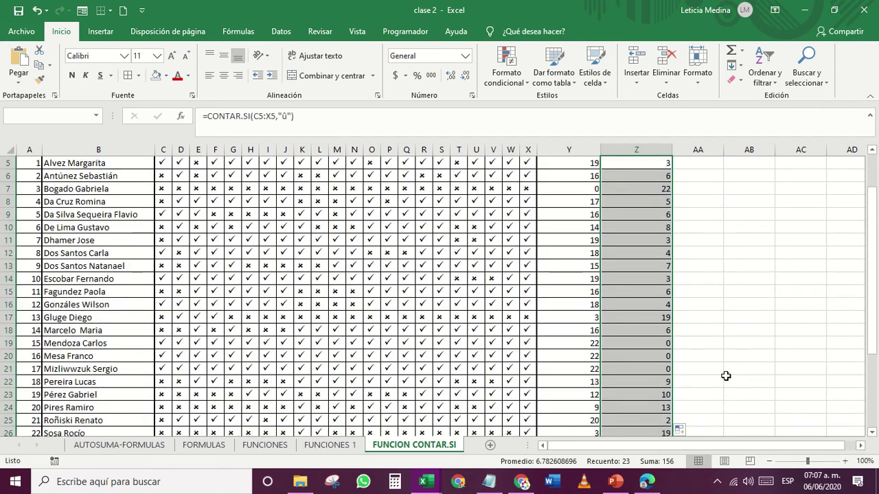
{"action": "left_click", "coordinate": [730, 376]}
- Insert a CONTARA function for Numero de alumnos in C30 over the student names in B5:B27
{"action": "scroll", "coordinate": [732, 375], "scroll_direction": "down", "scroll_amount": 1}
{"action": "scroll", "coordinate": [730, 375], "scroll_direction": "down", "scroll_amount": 1}
{"action": "scroll", "coordinate": [729, 375], "scroll_direction": "up", "scroll_amount": 2}
{"action": "scroll", "coordinate": [729, 375], "scroll_direction": "down", "scroll_amount": 3}
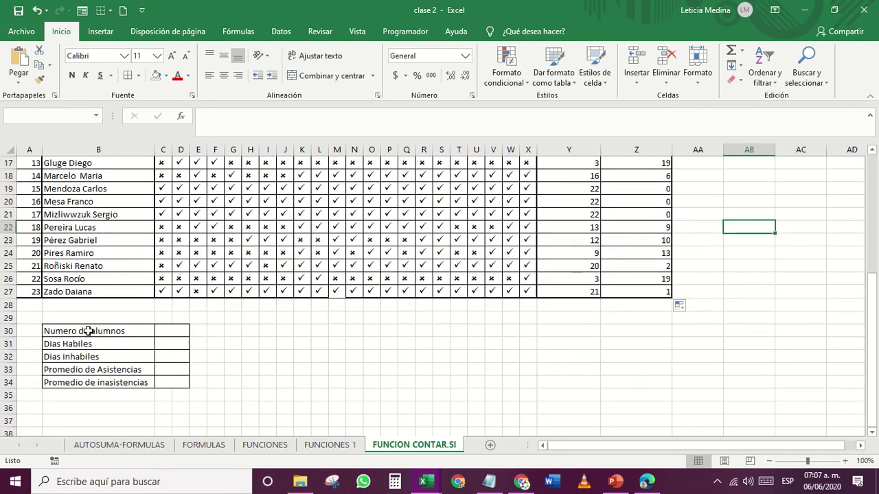
{"action": "left_click", "coordinate": [117, 331]}
{"action": "left_click", "coordinate": [171, 333]}
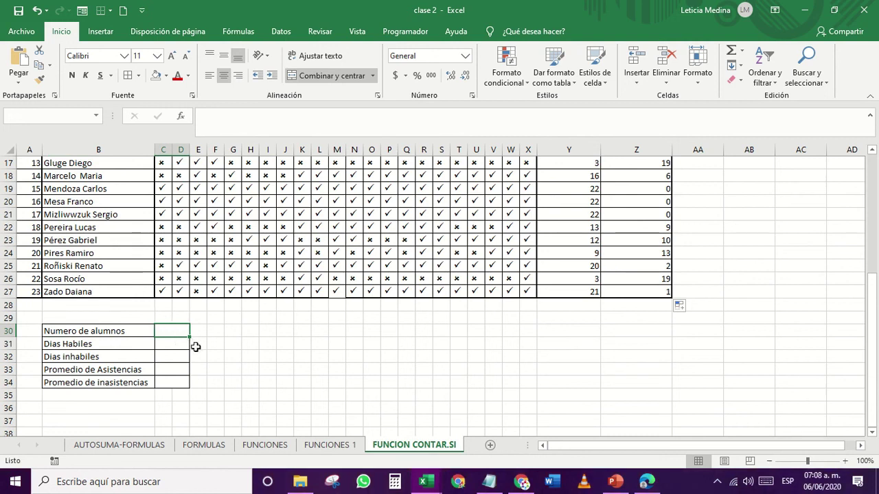
{"action": "type", "text": "=cont"}
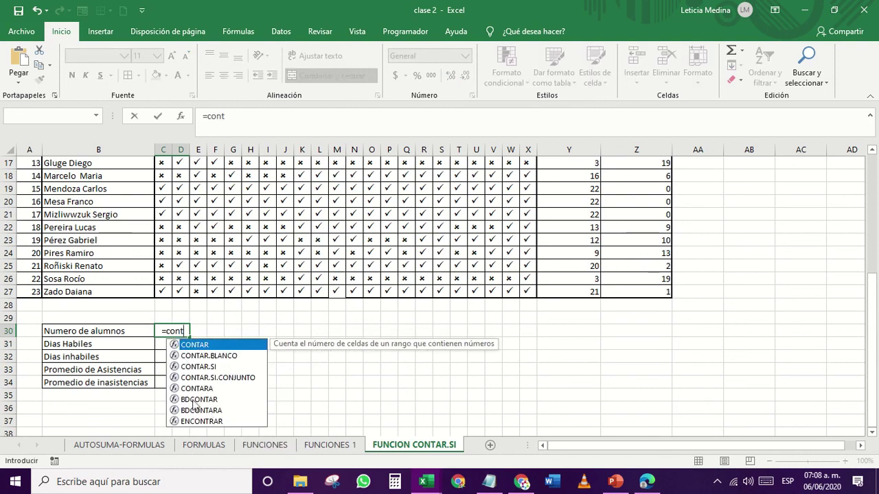
{"action": "double_click", "coordinate": [190, 388]}
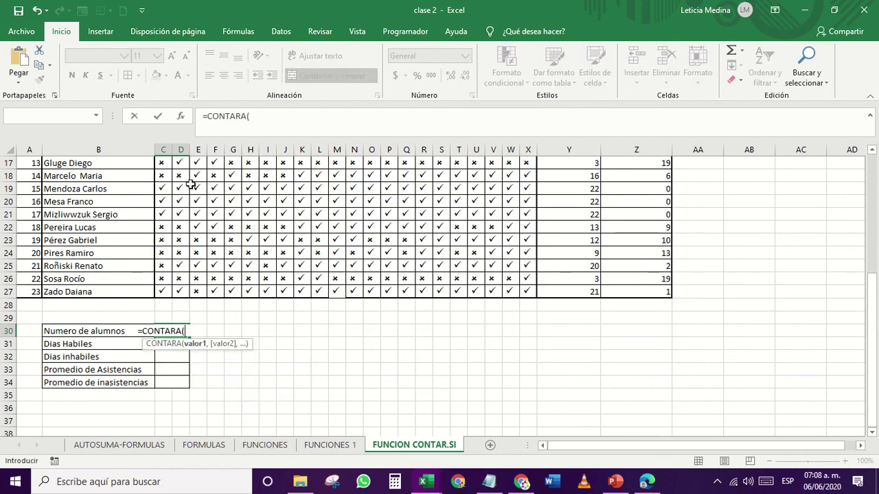
{"action": "left_click", "coordinate": [180, 116]}
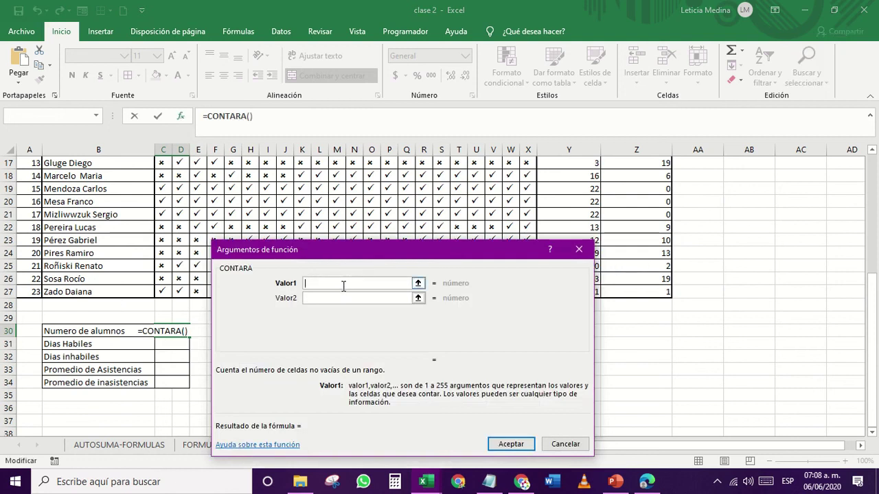
{"action": "left_click_drag", "start_coordinate": [120, 293], "coordinate": [103, 217]}
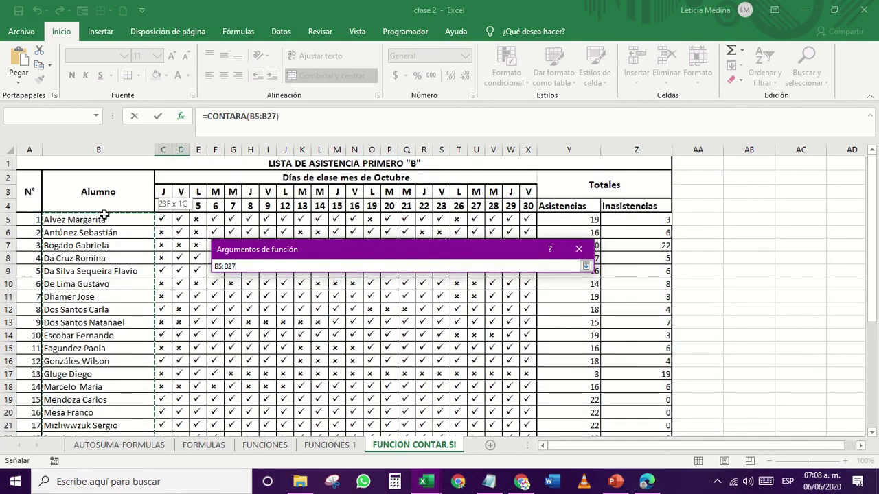
{"action": "scroll", "coordinate": [88, 269], "scroll_direction": "down", "scroll_amount": 5}
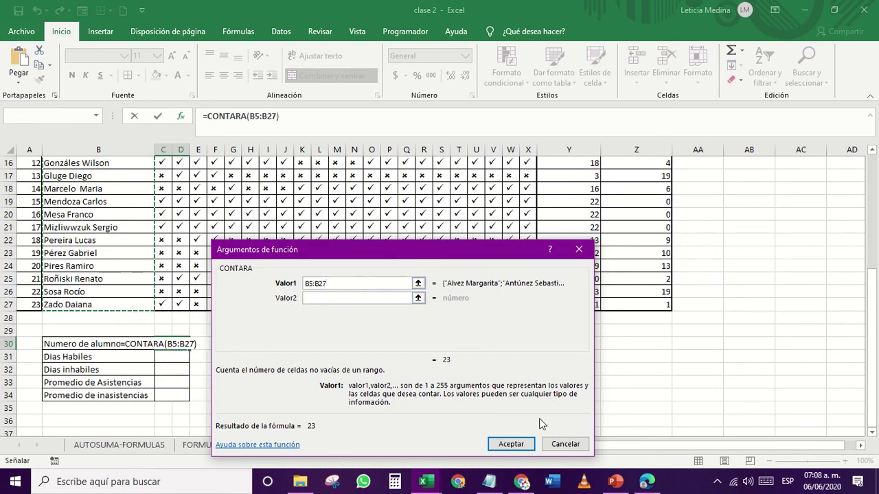
{"action": "left_click", "coordinate": [530, 447]}
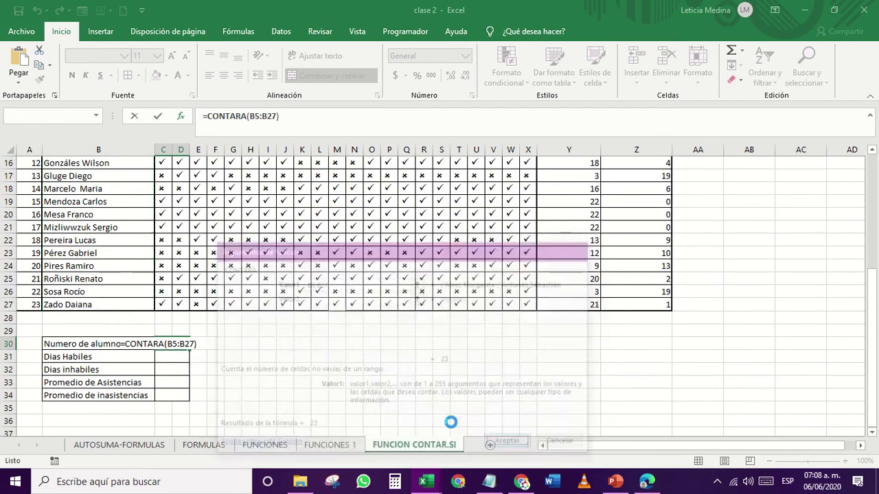
- Delete the Dias inhabiles row (row 32) from the summary table
{"action": "left_click", "coordinate": [179, 358]}
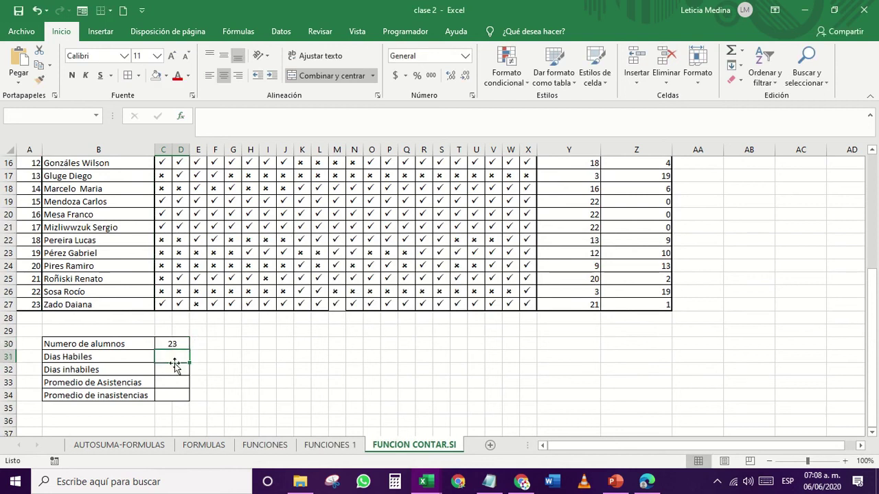
{"action": "scroll", "coordinate": [602, 276], "scroll_direction": "up", "scroll_amount": 4}
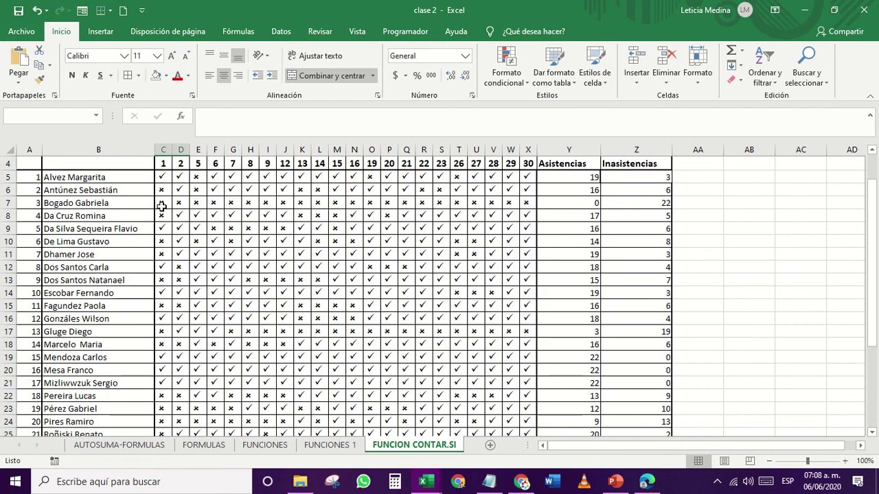
{"action": "scroll", "coordinate": [162, 208], "scroll_direction": "down", "scroll_amount": 4}
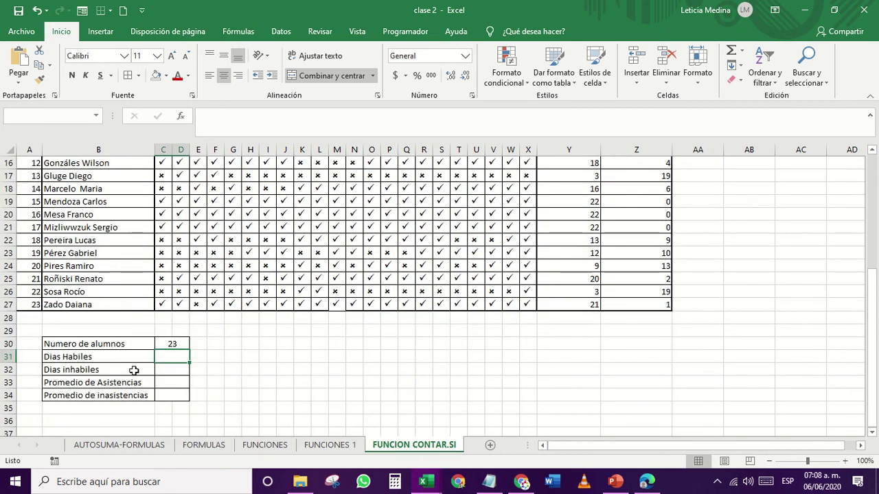
{"action": "left_click", "coordinate": [6, 370]}
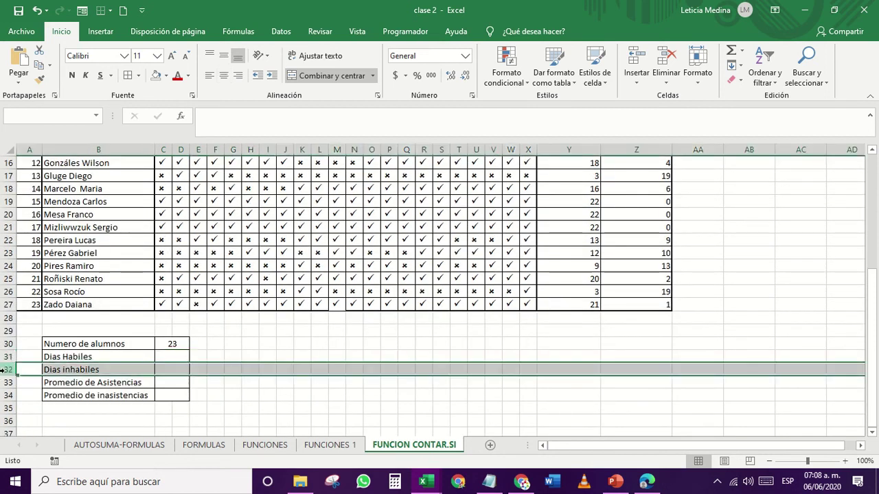
{"action": "right_click", "coordinate": [3, 370]}
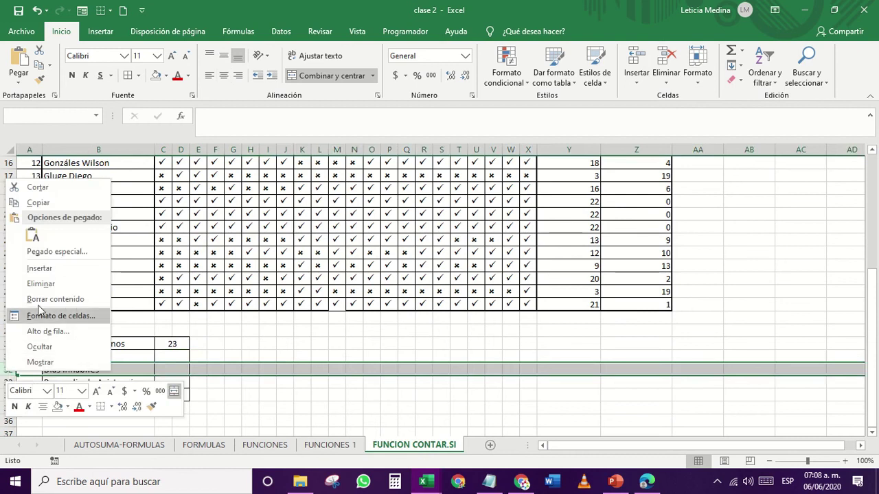
{"action": "left_click", "coordinate": [46, 283]}
- Review the marks in C27:X27 as the range for Dias Habiles and the totals in Y5:Y27 for Promedio de Asistencias
{"action": "left_click", "coordinate": [173, 356]}
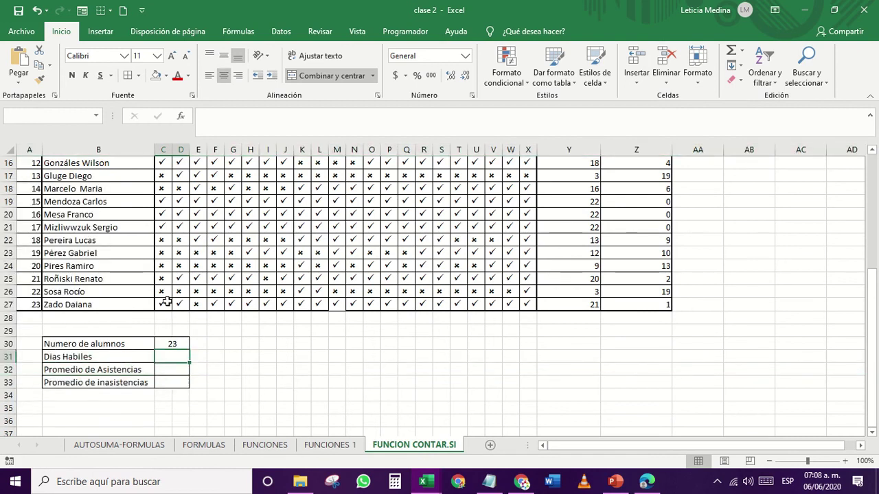
{"action": "left_click_drag", "start_coordinate": [163, 302], "coordinate": [527, 306]}
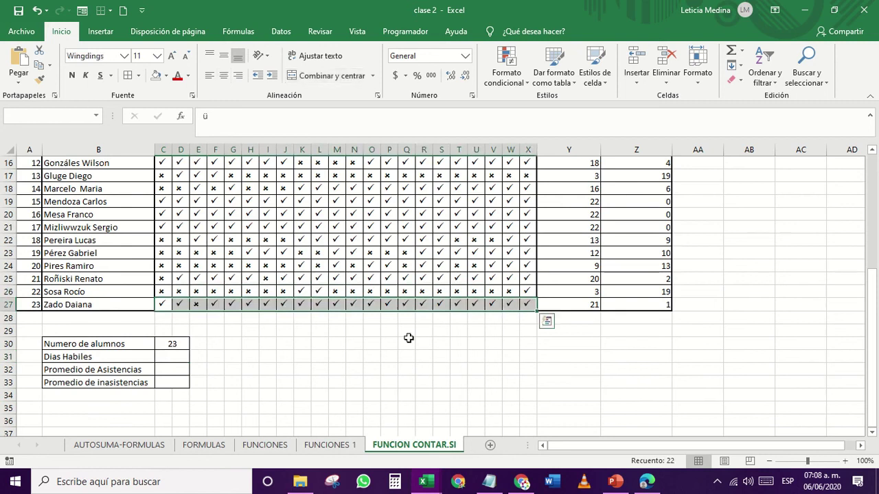
{"action": "left_click", "coordinate": [158, 358]}
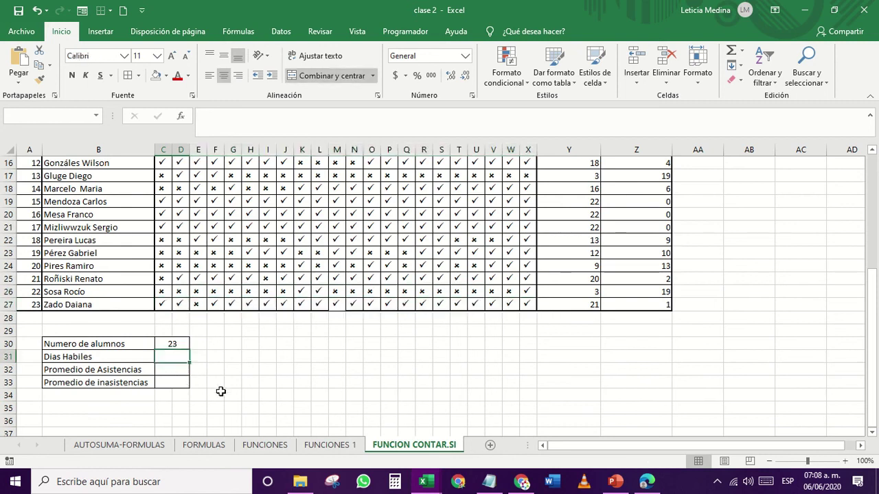
{"action": "type", "text": "co"}
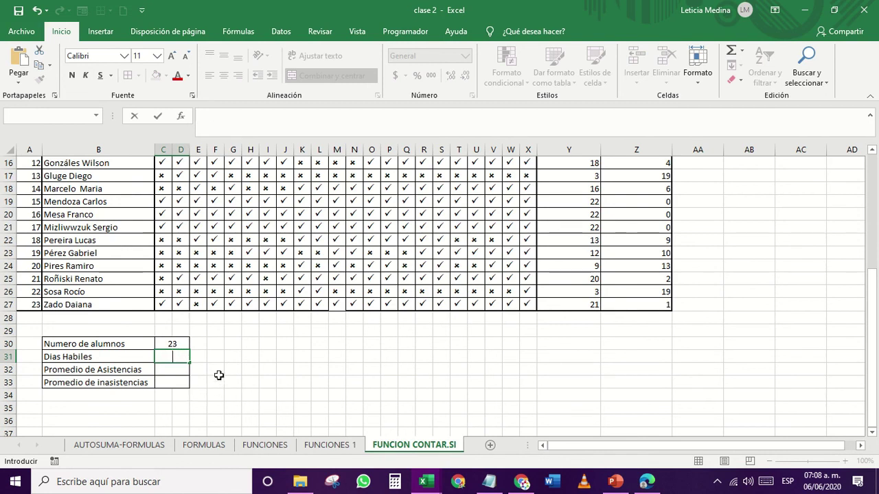
{"action": "left_click", "coordinate": [218, 371]}
{"action": "left_click_drag", "start_coordinate": [163, 304], "coordinate": [528, 306]}
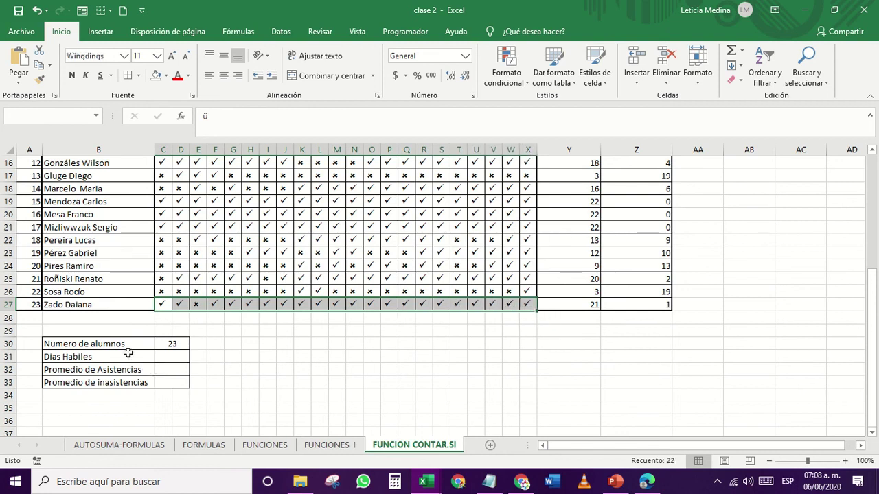
{"action": "left_click", "coordinate": [165, 357]}
{"action": "left_click", "coordinate": [175, 370]}
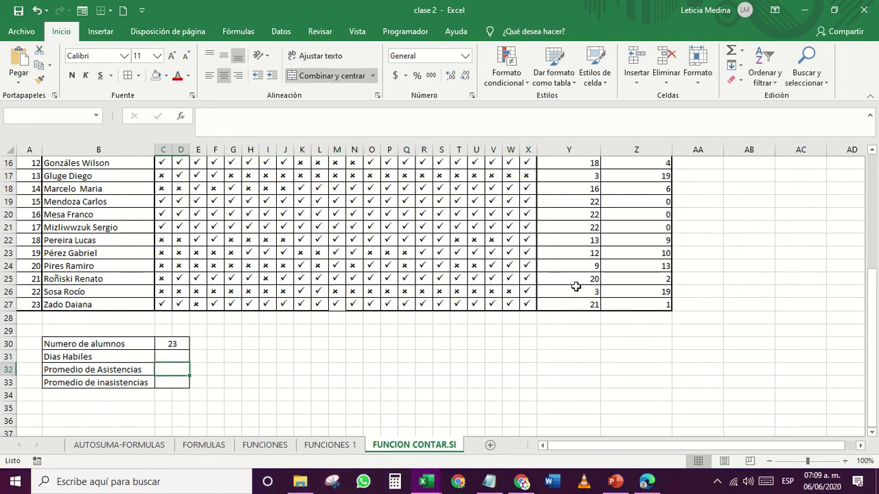
{"action": "scroll", "coordinate": [558, 245], "scroll_direction": "up", "scroll_amount": 5}
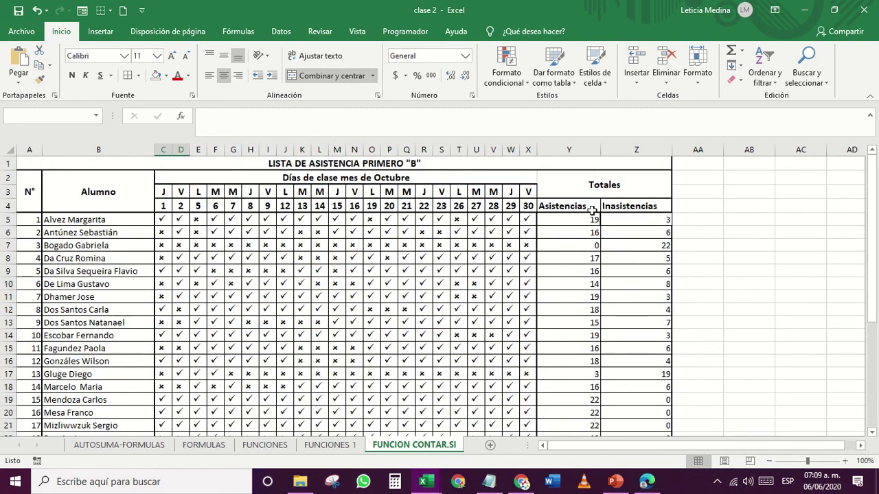
{"action": "left_click_drag", "start_coordinate": [579, 219], "coordinate": [591, 397]}
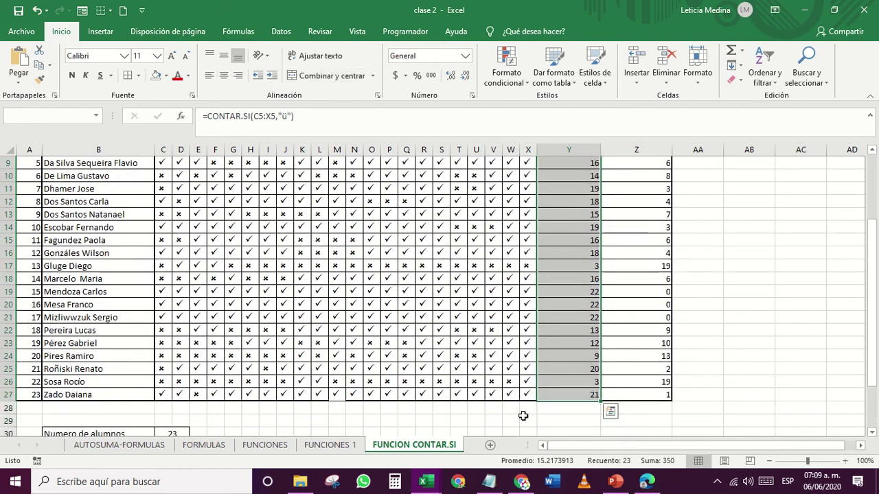
{"action": "scroll", "coordinate": [103, 412], "scroll_direction": "down", "scroll_amount": 2}
{"action": "left_click", "coordinate": [176, 383]}
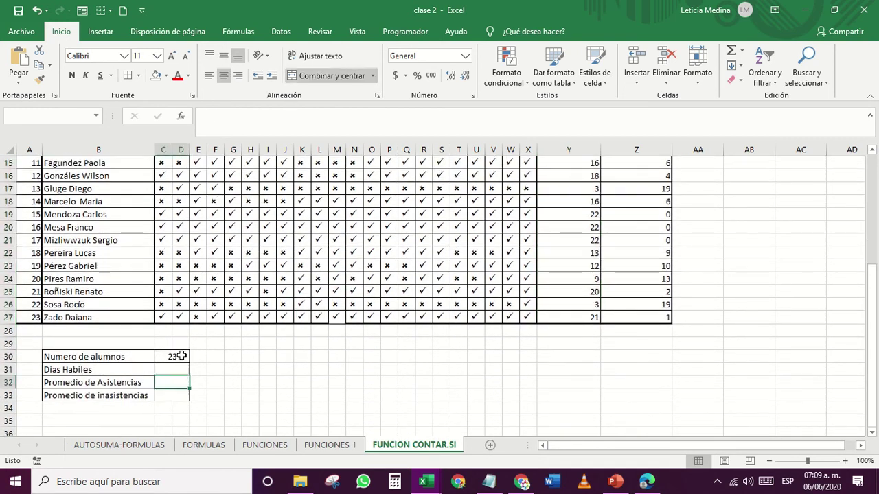
- Clear the Numero de alumnos formula from C30 so the summary table is left blank for practice
{"action": "left_click", "coordinate": [181, 356]}
{"action": "key", "text": "Delete"}
{"action": "scroll", "coordinate": [291, 422], "scroll_direction": "down", "scroll_amount": 1}
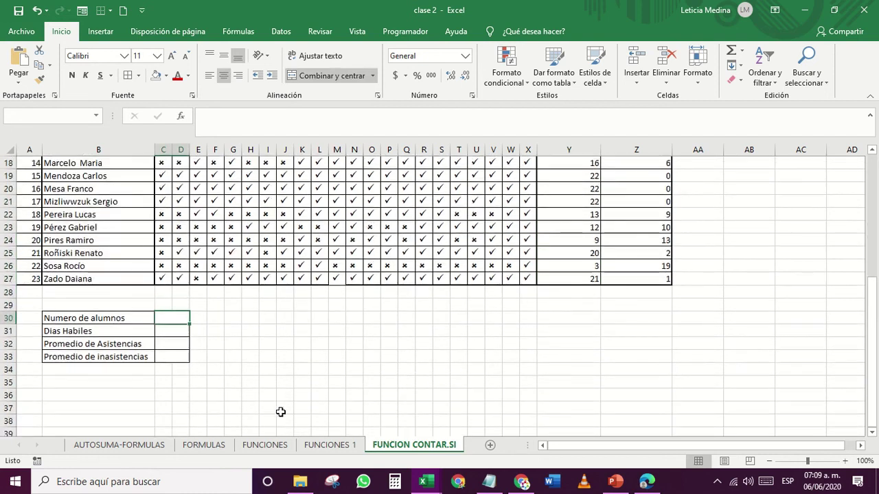
{"action": "scroll", "coordinate": [505, 367], "scroll_direction": "up", "scroll_amount": 6}
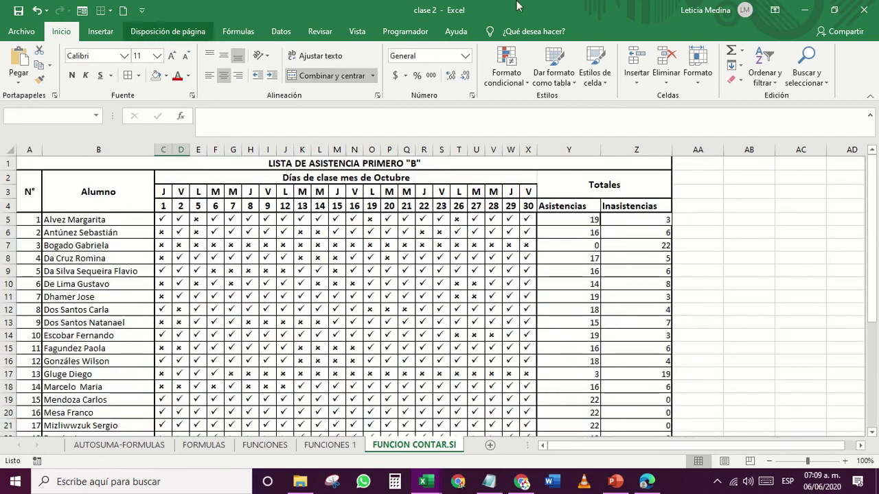